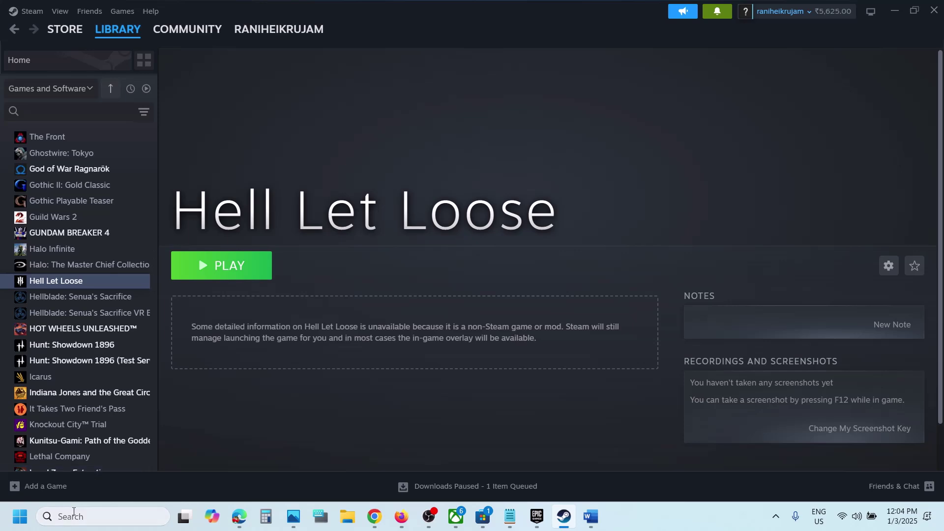
{"action": "left_click", "coordinate": [74, 514]}
{"action": "type", "text": "team"}
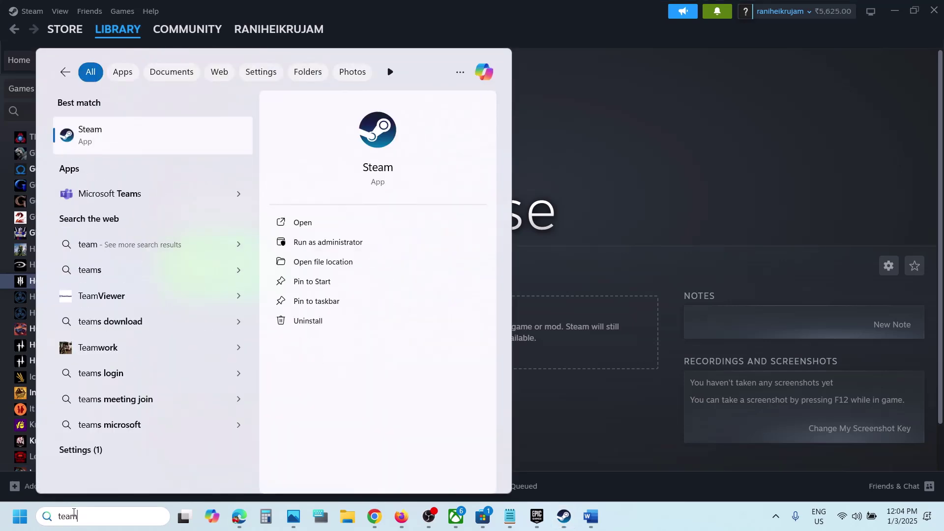
{"action": "left_click", "coordinate": [849, 45]}
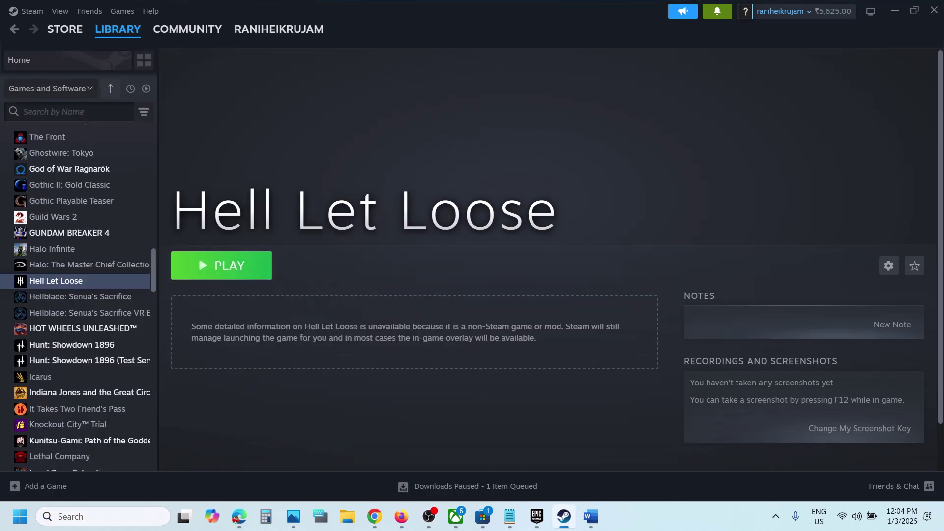
Bring up the exit commands of Steam and of the Epic Games Launcher running in the background
{"action": "left_click", "coordinate": [31, 11]}
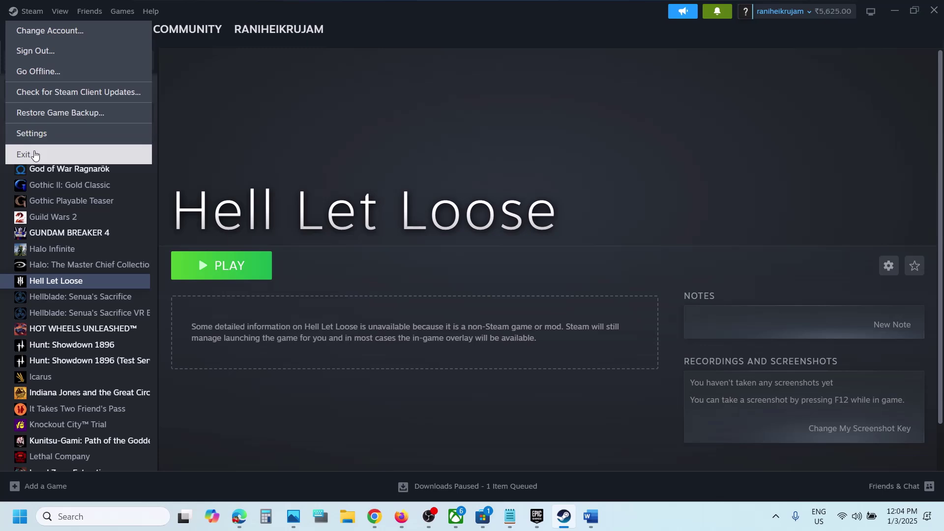
{"action": "left_click", "coordinate": [25, 153]}
{"action": "left_click", "coordinate": [537, 516]}
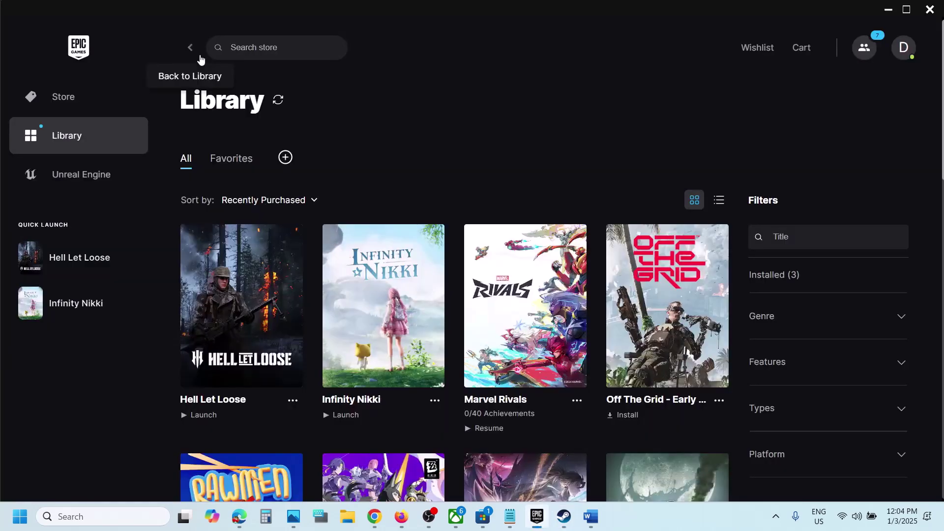
{"action": "left_click", "coordinate": [776, 517]}
{"action": "right_click", "coordinate": [778, 453]}
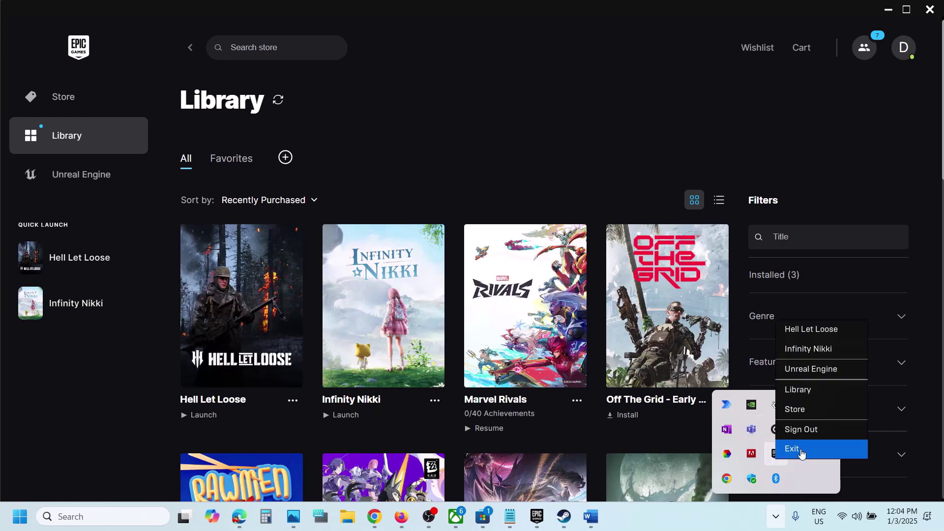
{"action": "left_click", "coordinate": [695, 519]}
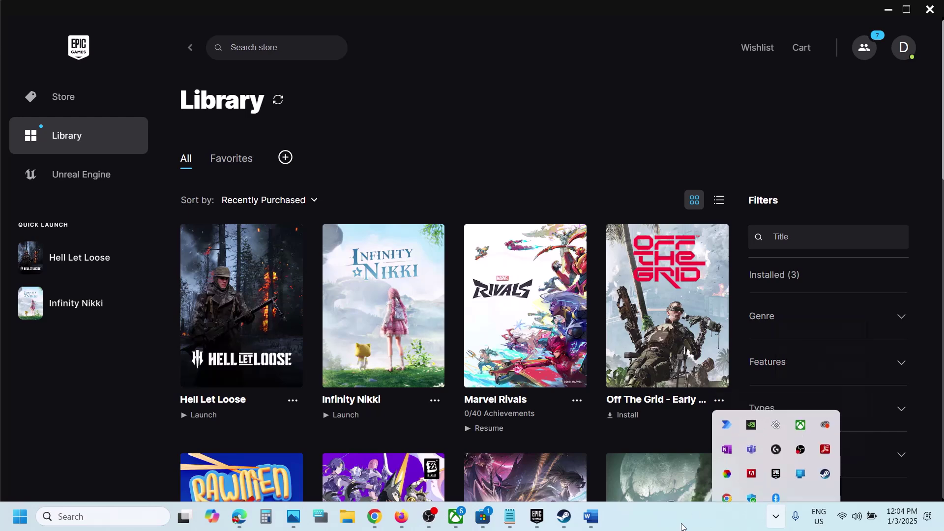
Search Windows for "steam" and bring up the Steam app's launch options, including Run as administrator
{"action": "left_click", "coordinate": [114, 514]}
{"action": "type", "text": "steam"}
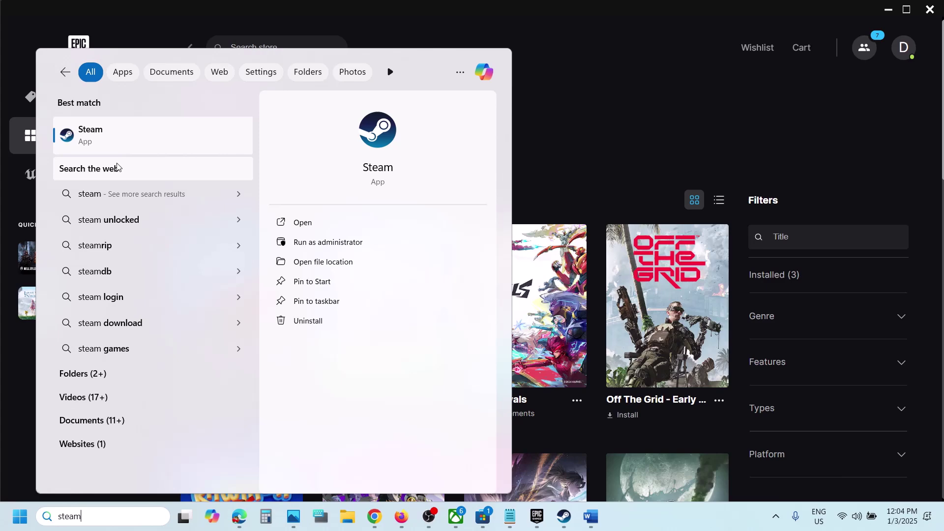
{"action": "right_click", "coordinate": [98, 140]}
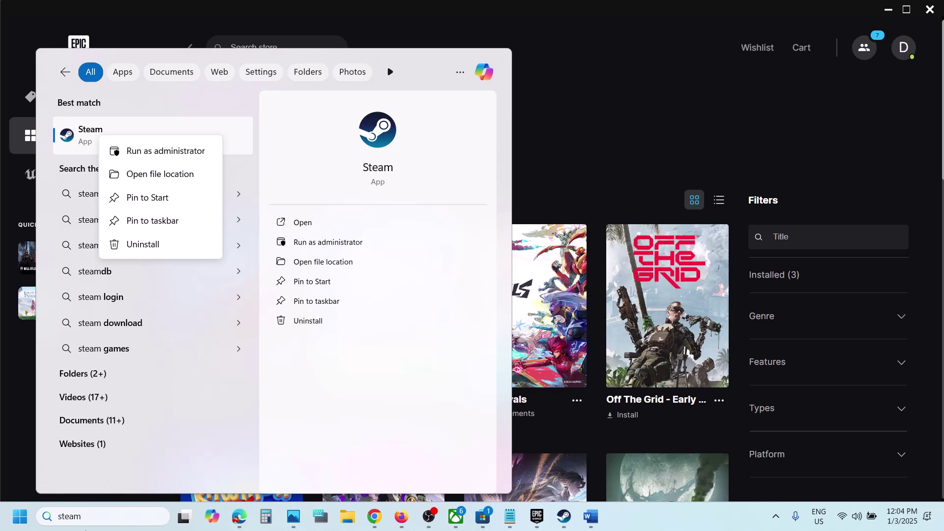
Search Windows for "epic", bring up the Epic Games Launcher's launch options, and dismiss the search
{"action": "left_click", "coordinate": [95, 516]}
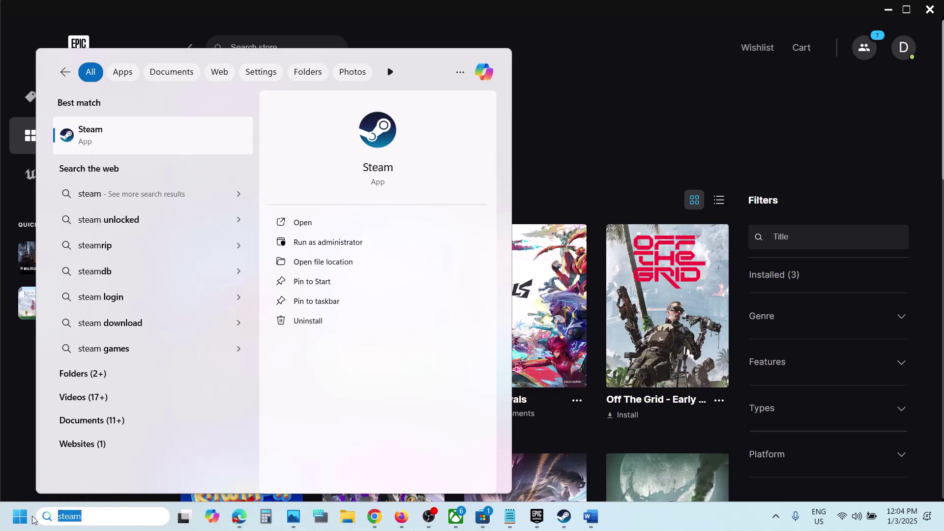
{"action": "type", "text": "epic"}
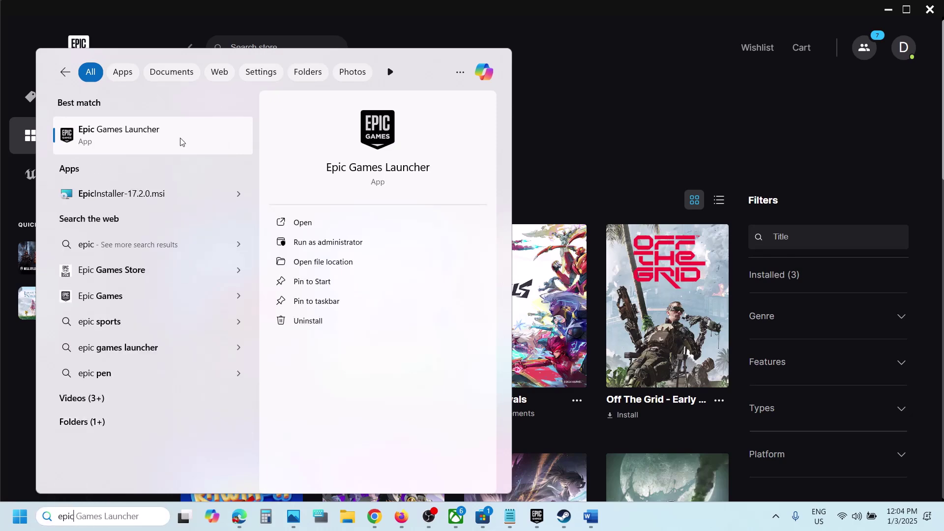
{"action": "right_click", "coordinate": [143, 142]}
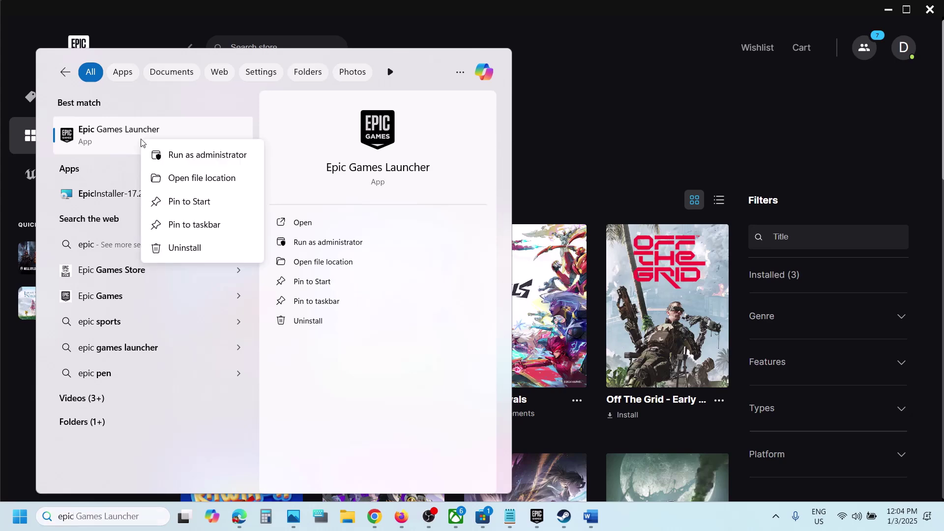
{"action": "left_click", "coordinate": [675, 117]}
Switch to the Word notes, highlight "date, time zone to automatic", and return to the launcher
{"action": "left_click", "coordinate": [591, 516]}
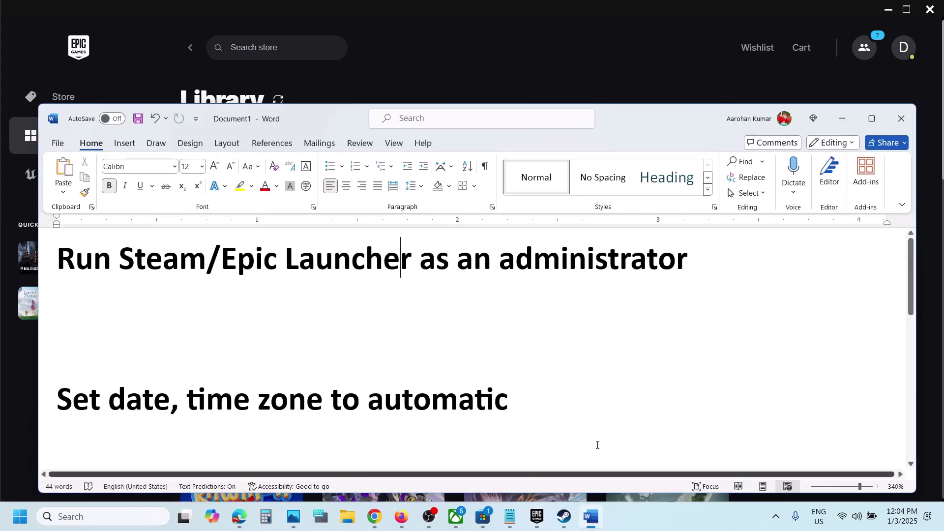
{"action": "left_click_drag", "start_coordinate": [111, 398], "coordinate": [509, 418]}
{"action": "left_click", "coordinate": [575, 83]}
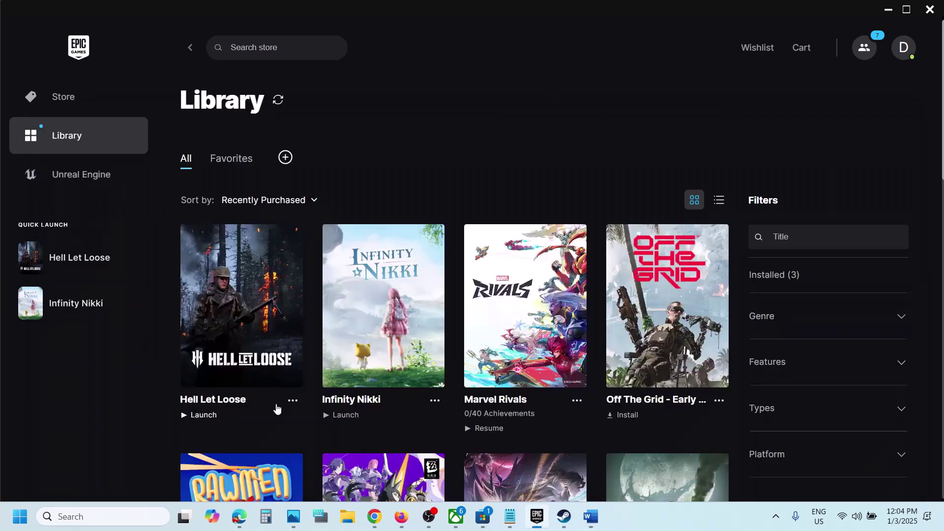
Open the Date & time page in Windows Settings and synchronize the clock with the time server
{"action": "key", "text": "super+i"}
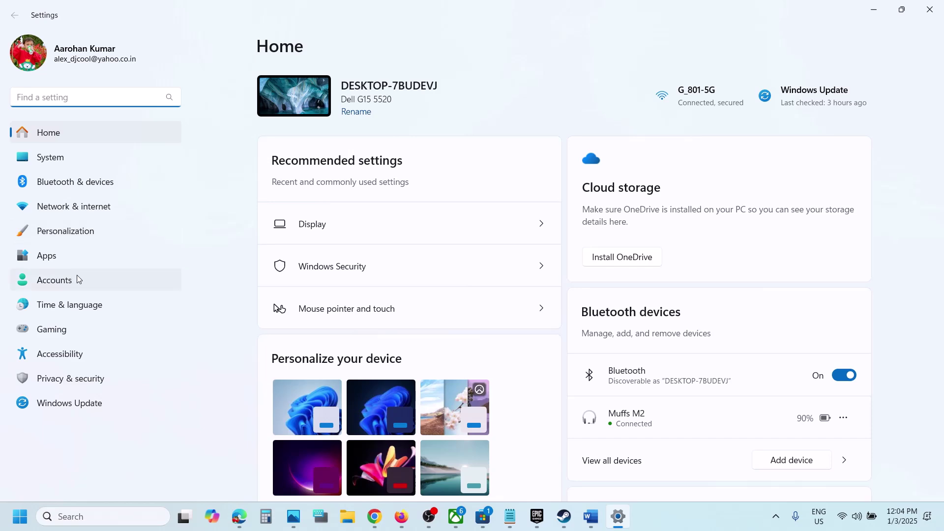
{"action": "left_click", "coordinate": [72, 307]}
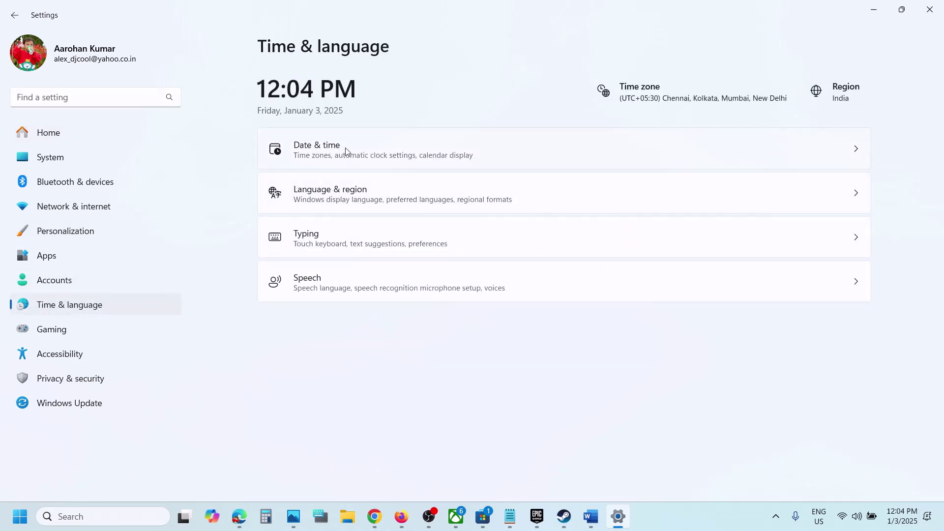
{"action": "left_click", "coordinate": [344, 146]}
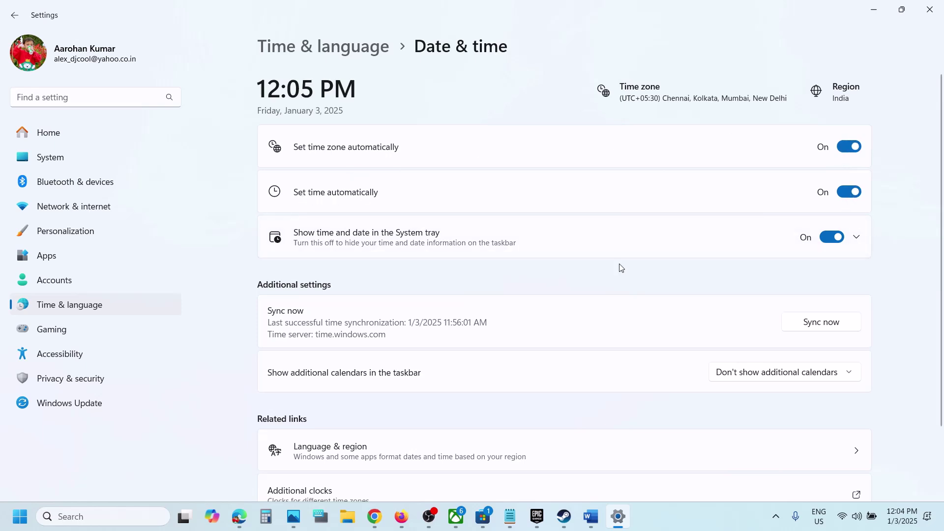
{"action": "scroll", "coordinate": [620, 267], "scroll_direction": "down", "scroll_amount": 2}
{"action": "scroll", "coordinate": [430, 422], "scroll_direction": "down", "scroll_amount": 1}
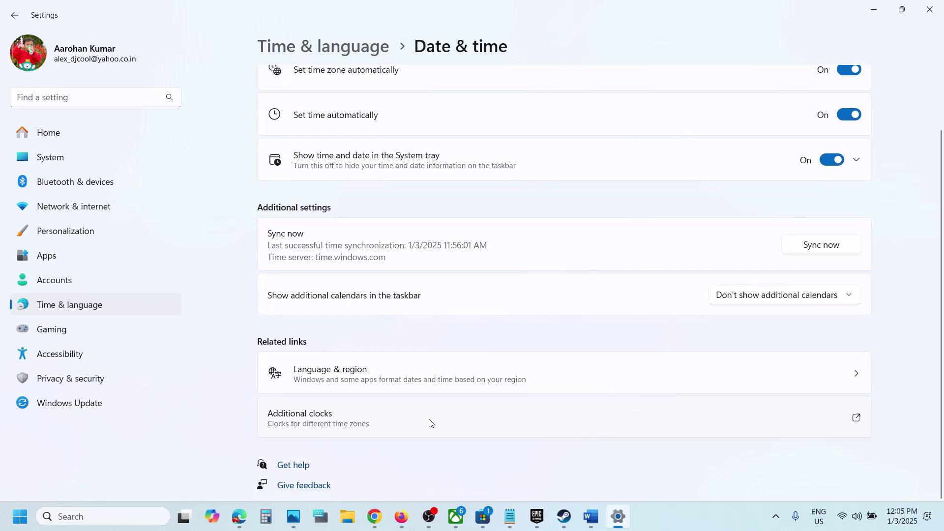
{"action": "left_click", "coordinate": [822, 251]}
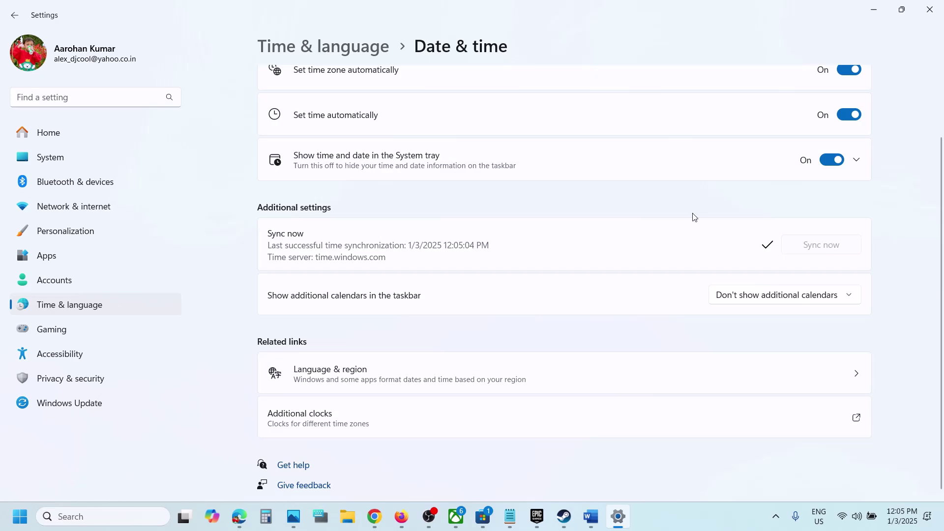
{"action": "scroll", "coordinate": [694, 217], "scroll_direction": "up", "scroll_amount": 2}
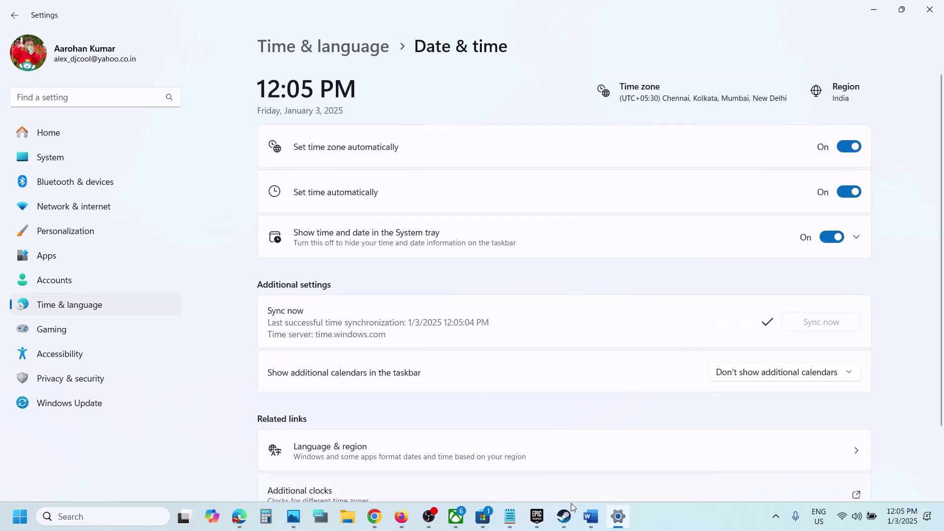
Switch to the Word notes, highlight the instruction "Manually set the time back to 1 day", and put Word away
{"action": "left_click", "coordinate": [591, 517]}
{"action": "scroll", "coordinate": [237, 415], "scroll_direction": "down", "scroll_amount": 3}
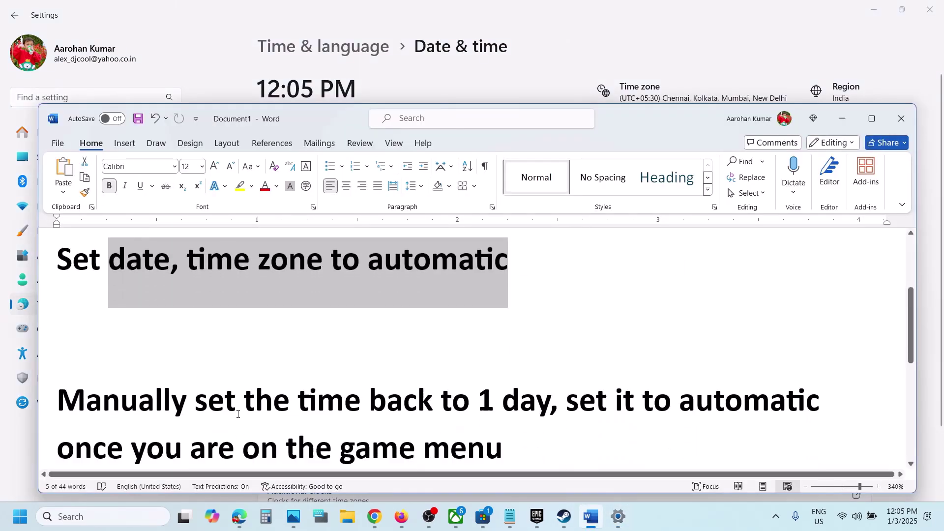
{"action": "left_click_drag", "start_coordinate": [57, 374], "coordinate": [530, 363]}
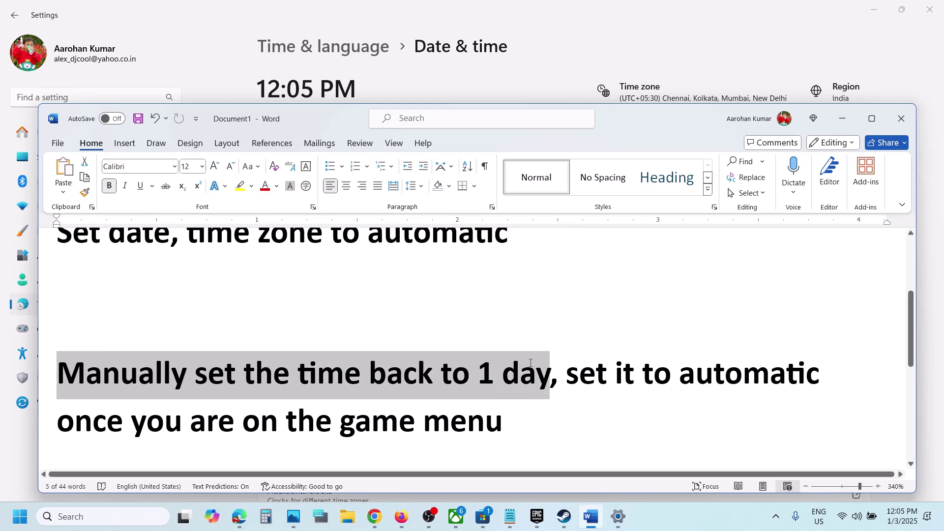
{"action": "left_click", "coordinate": [531, 363]}
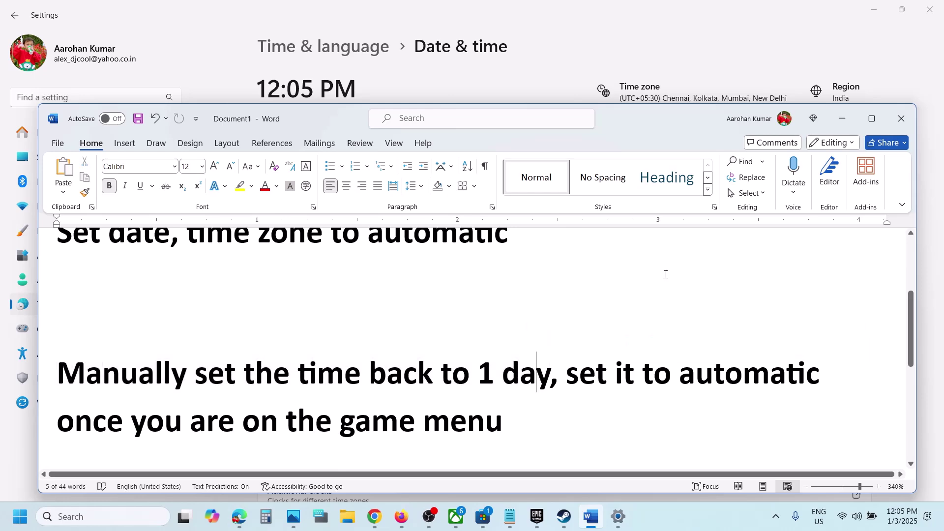
{"action": "left_click", "coordinate": [848, 122]}
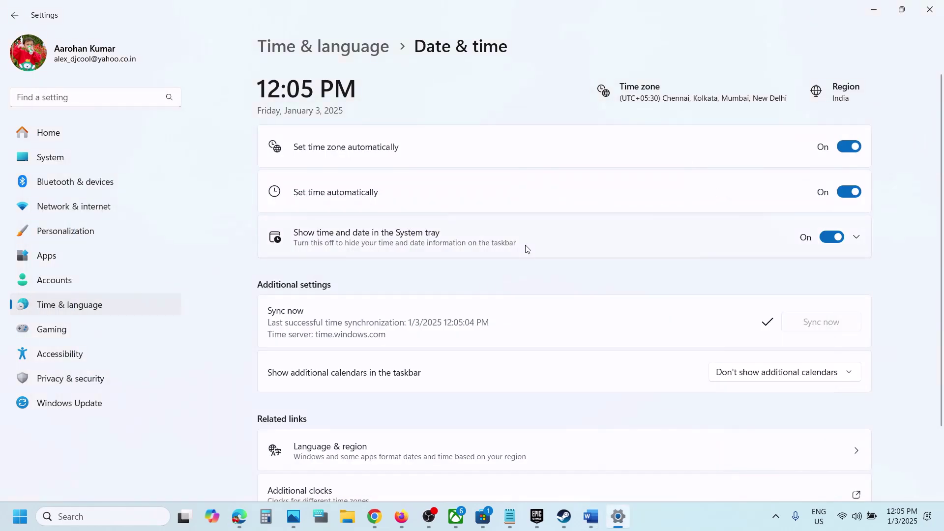
Turn off automatic time setting and manually set the system date to January 2, 2025
{"action": "scroll", "coordinate": [546, 217], "scroll_direction": "down", "scroll_amount": 1}
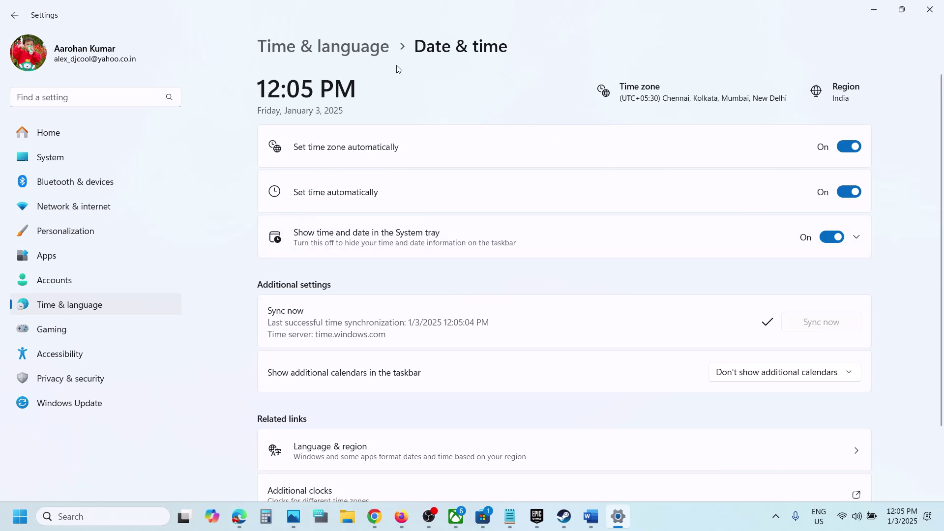
{"action": "left_click", "coordinate": [849, 194]}
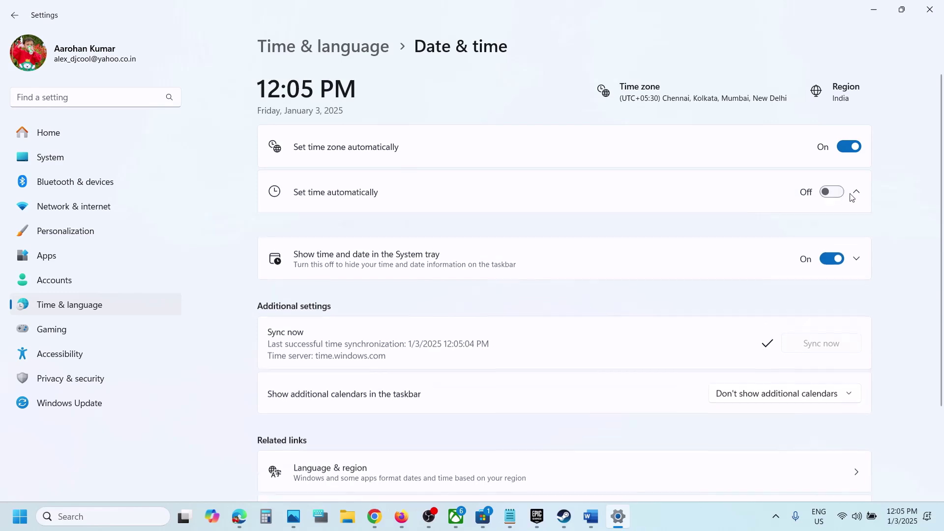
{"action": "left_click", "coordinate": [811, 233]}
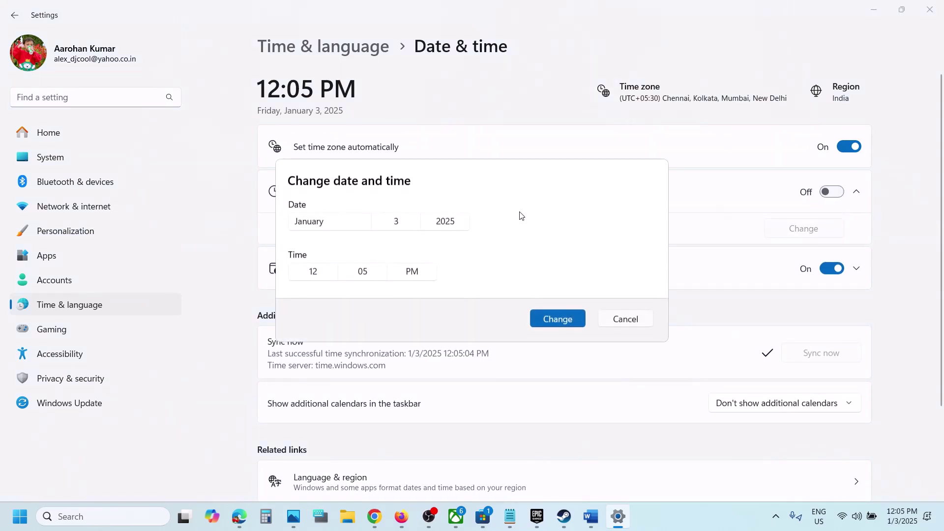
{"action": "left_click", "coordinate": [400, 227]}
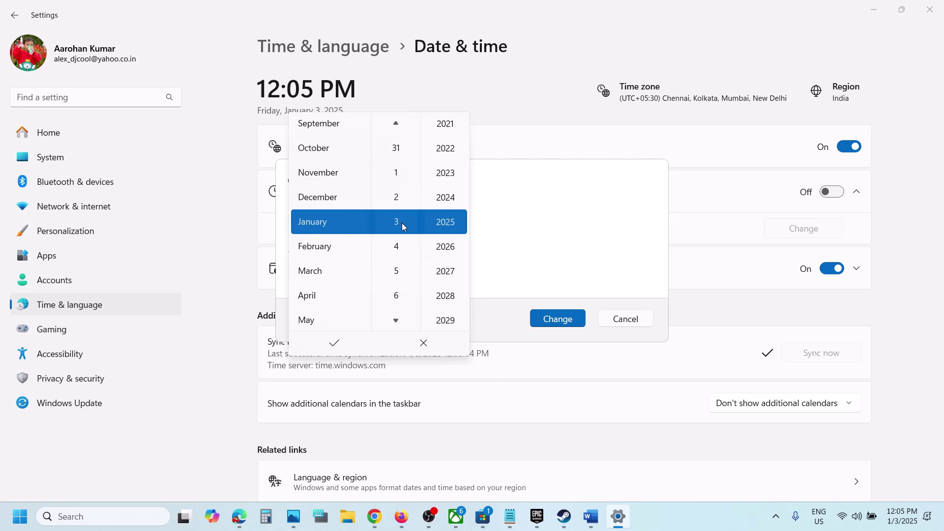
{"action": "scroll", "coordinate": [403, 222], "scroll_direction": "up", "scroll_amount": 1}
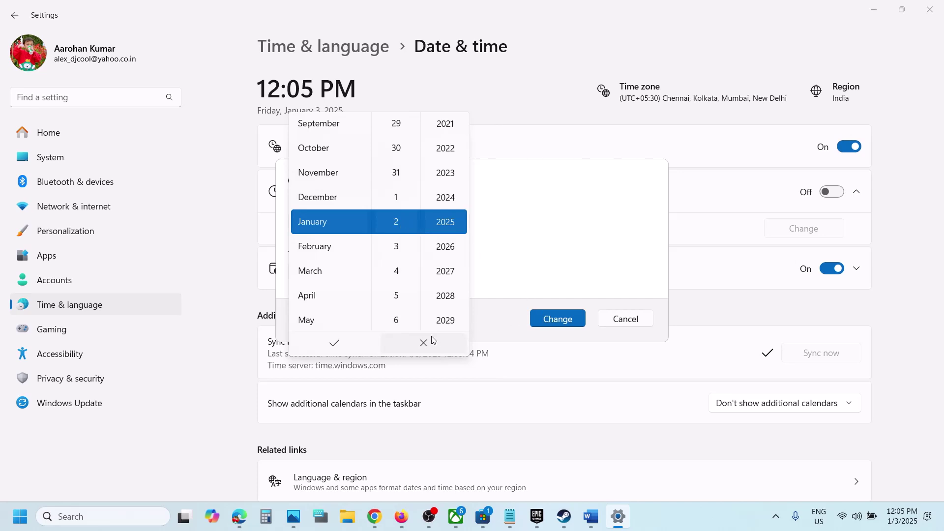
{"action": "left_click", "coordinate": [337, 345]}
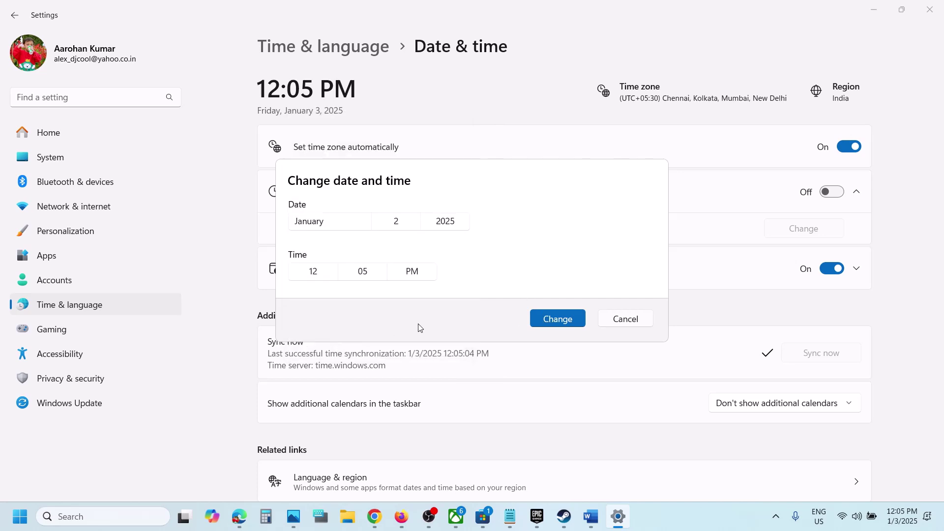
{"action": "left_click", "coordinate": [553, 318]}
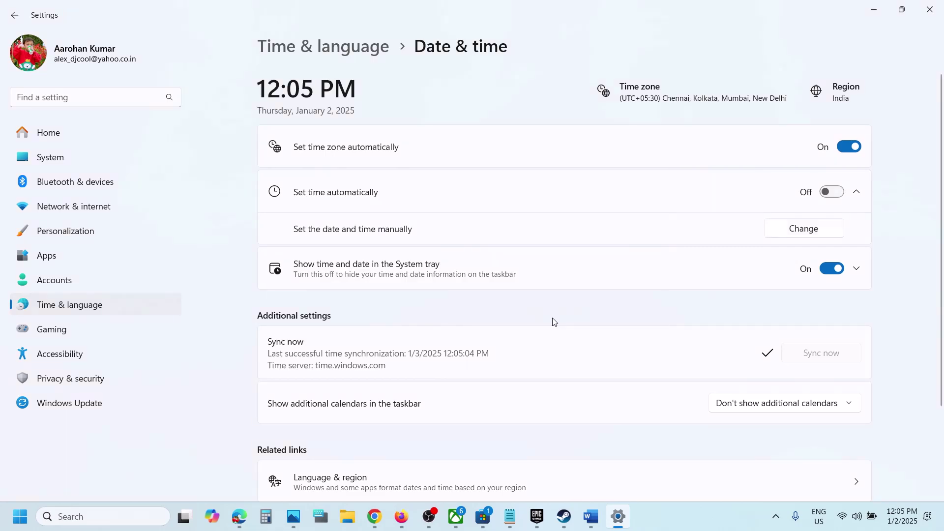
Highlight "are on the game menu" in the Word notes and turn automatic time setting back on in Windows Settings
{"action": "left_click", "coordinate": [591, 516]}
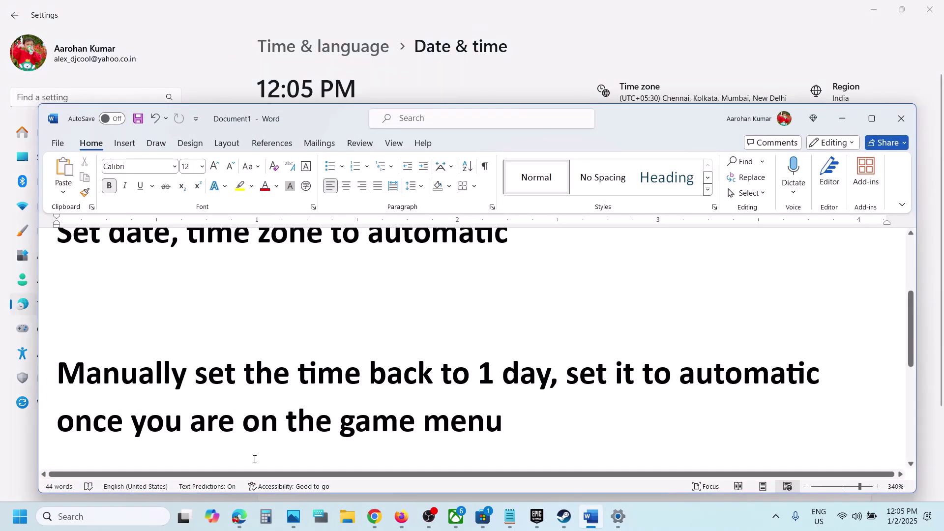
{"action": "left_click_drag", "start_coordinate": [203, 428], "coordinate": [504, 430]}
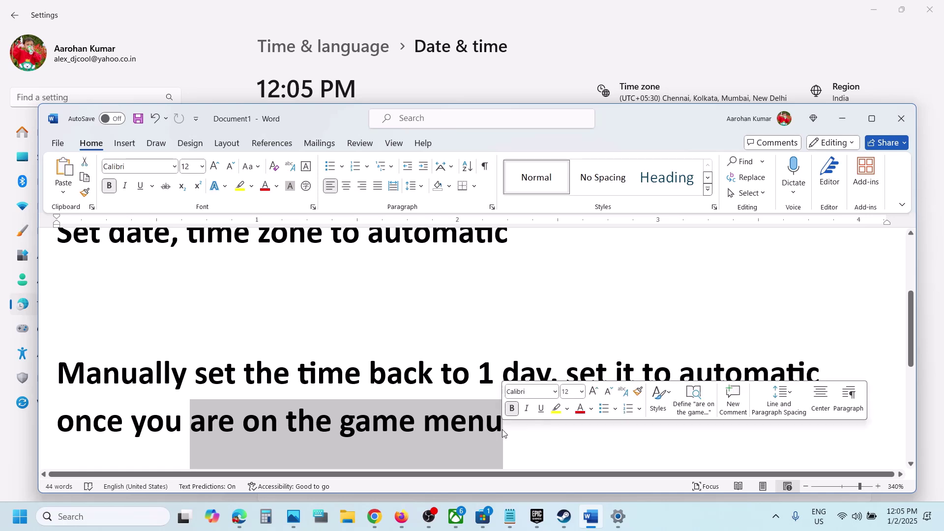
{"action": "left_click", "coordinate": [617, 521]}
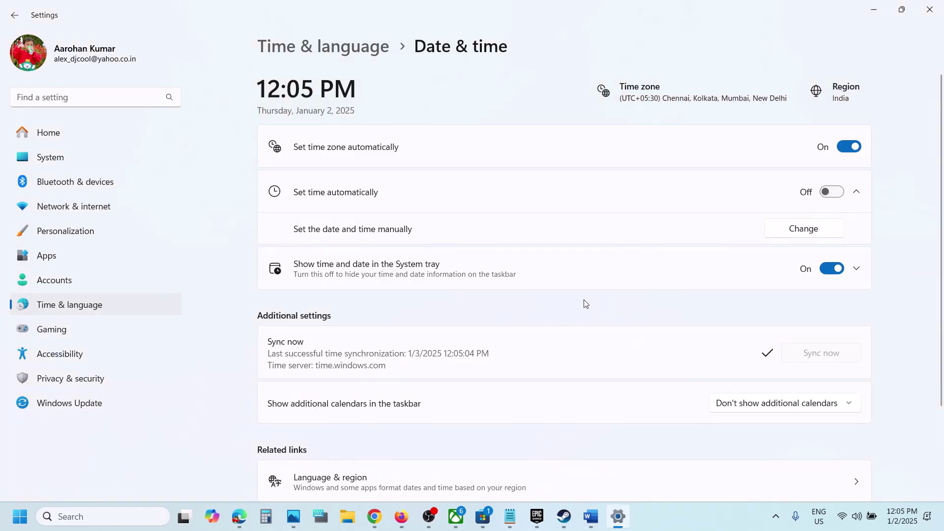
{"action": "left_click", "coordinate": [837, 192]}
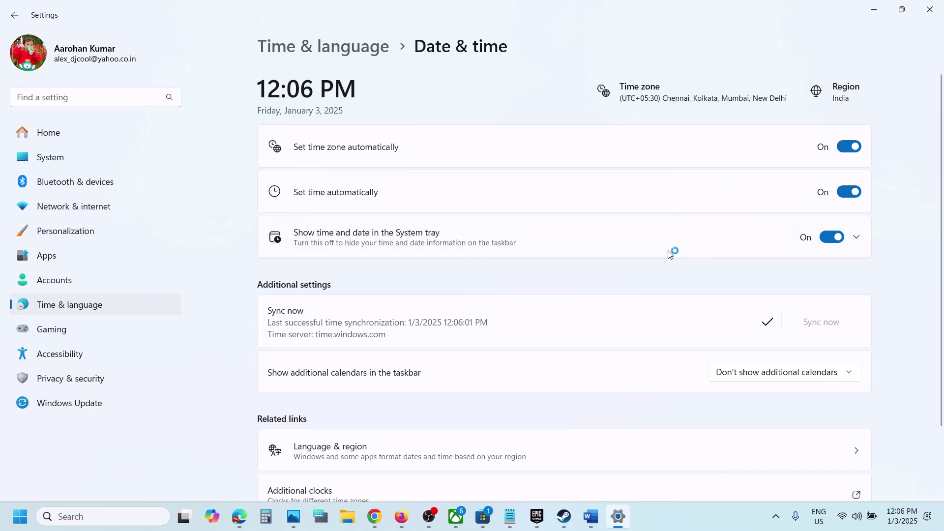
Switch to the Word notes and go to the instruction about adding all exe files to the antivirus program/windows security
{"action": "left_click", "coordinate": [590, 516]}
{"action": "scroll", "coordinate": [413, 331], "scroll_direction": "down", "scroll_amount": 3}
{"action": "scroll", "coordinate": [413, 331], "scroll_direction": "down", "scroll_amount": 1}
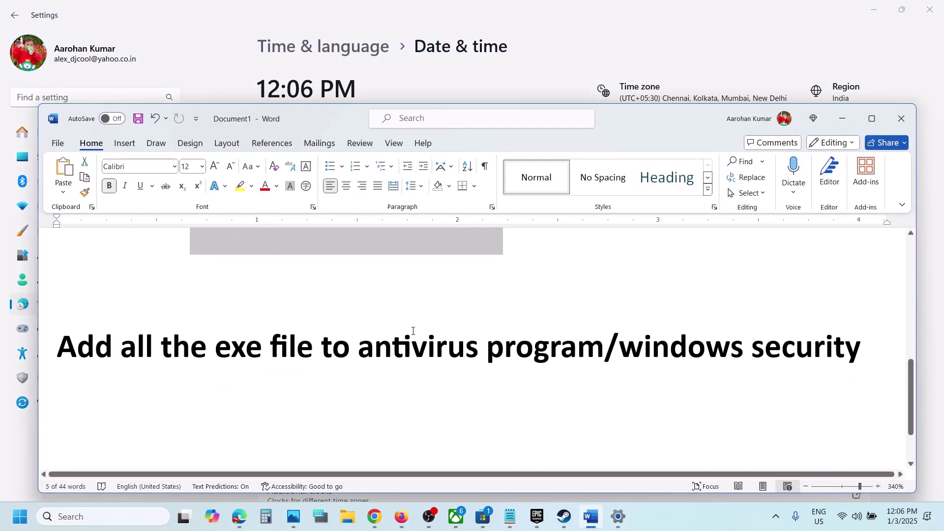
Highlight parts of the instruction "Add all the exe file to antivirus program/windows security" in the Word notes
{"action": "left_click_drag", "start_coordinate": [162, 346], "coordinate": [775, 360]}
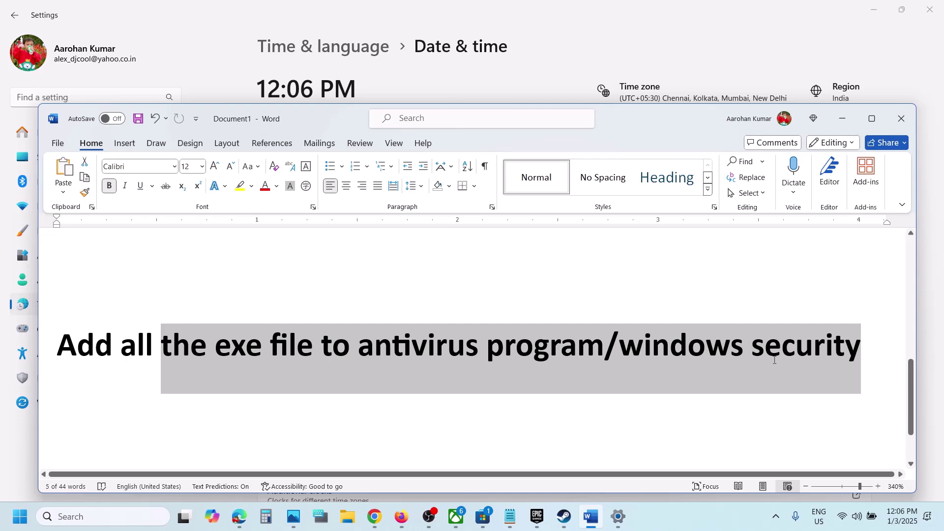
{"action": "left_click", "coordinate": [402, 327]}
{"action": "left_click_drag", "start_coordinate": [121, 347], "coordinate": [474, 349]}
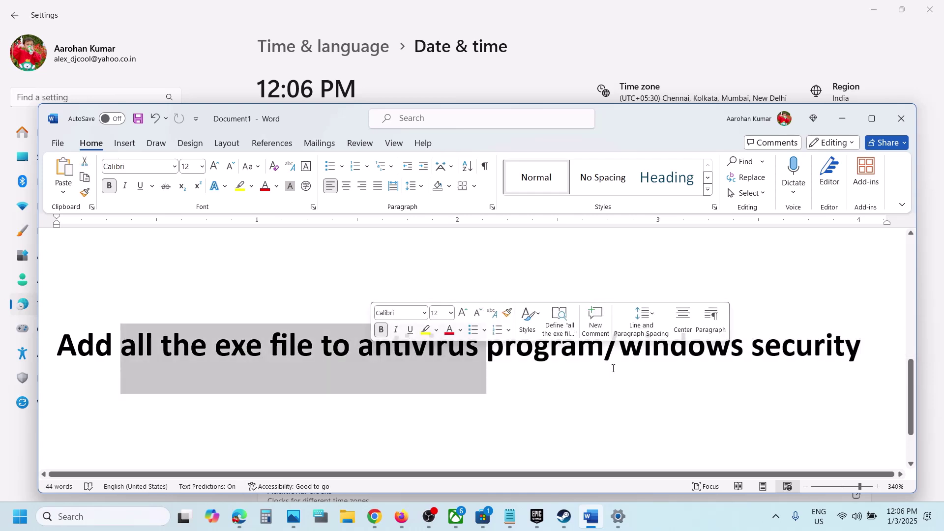
{"action": "left_click_drag", "start_coordinate": [616, 368], "coordinate": [822, 373]}
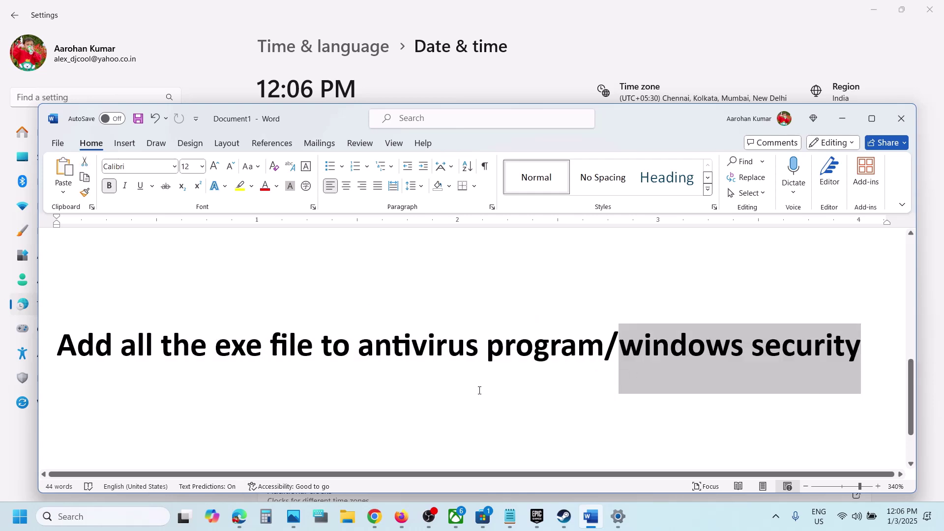
Switch to Windows Settings and open the Controlled folder access allowed-apps page under Windows Security's ransomware protection
{"action": "key", "text": "alt+Tab"}
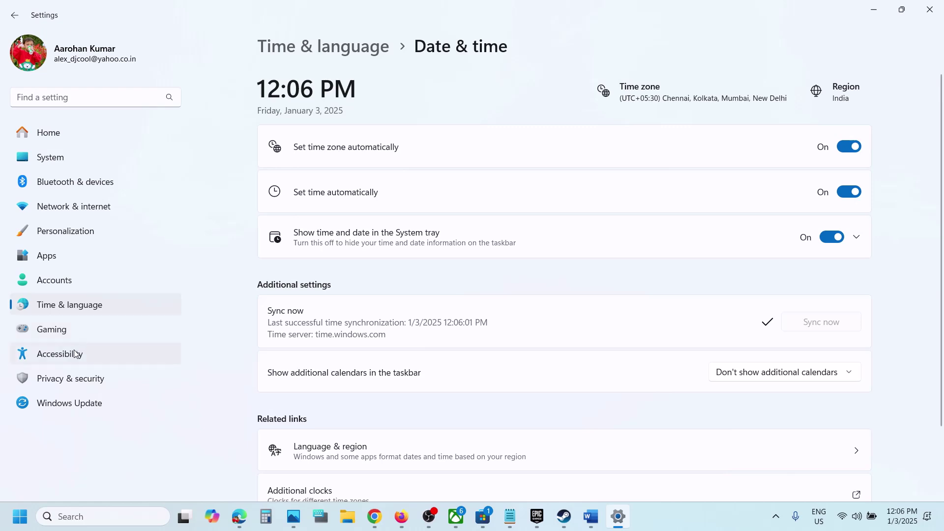
{"action": "left_click", "coordinate": [63, 384]}
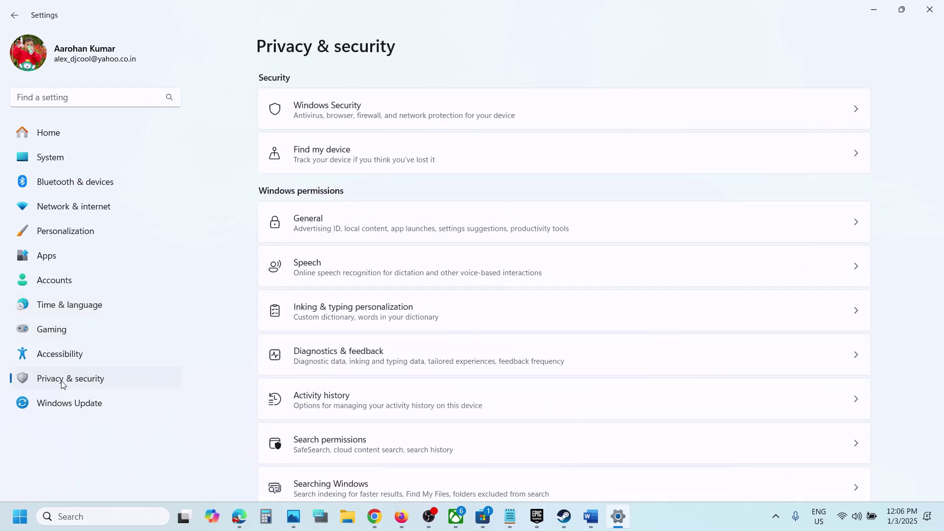
{"action": "left_click", "coordinate": [373, 108]}
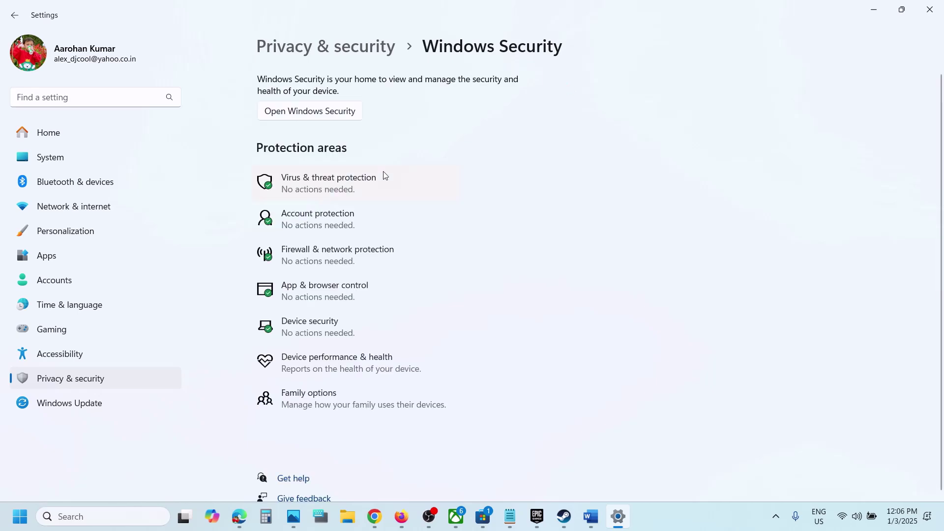
{"action": "left_click", "coordinate": [343, 193]}
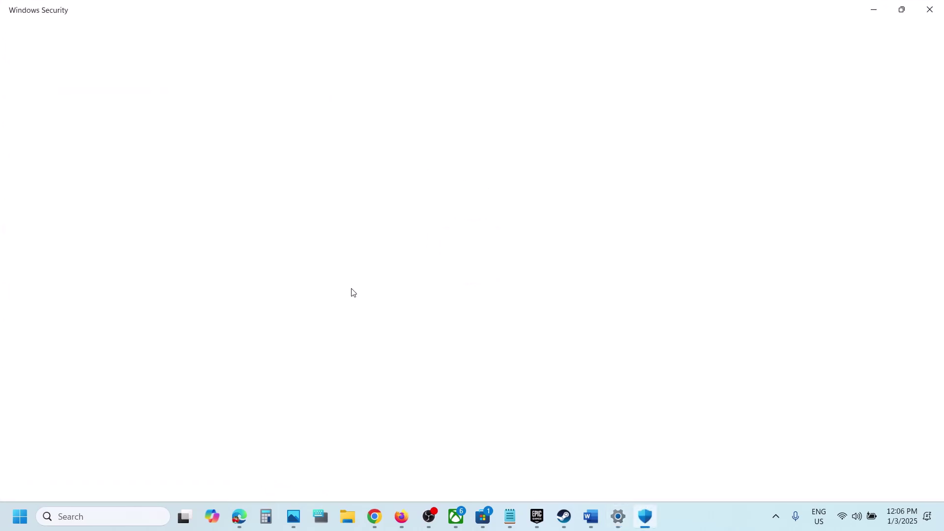
{"action": "scroll", "coordinate": [330, 436], "scroll_direction": "down", "scroll_amount": 3}
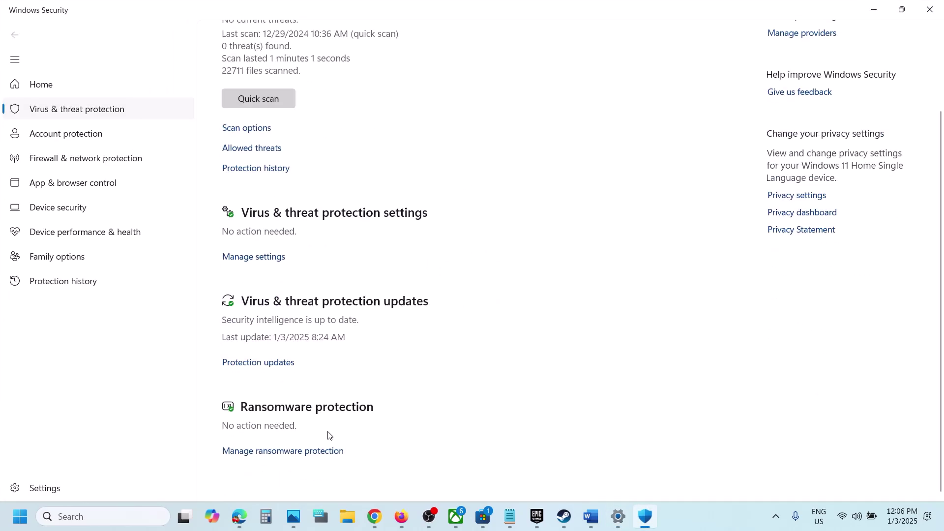
{"action": "left_click", "coordinate": [284, 452]}
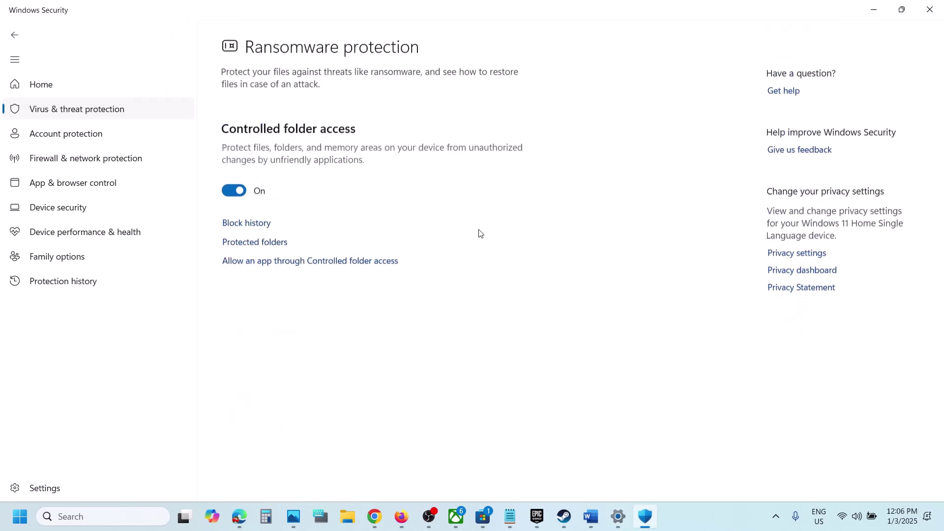
{"action": "left_click", "coordinate": [327, 266]}
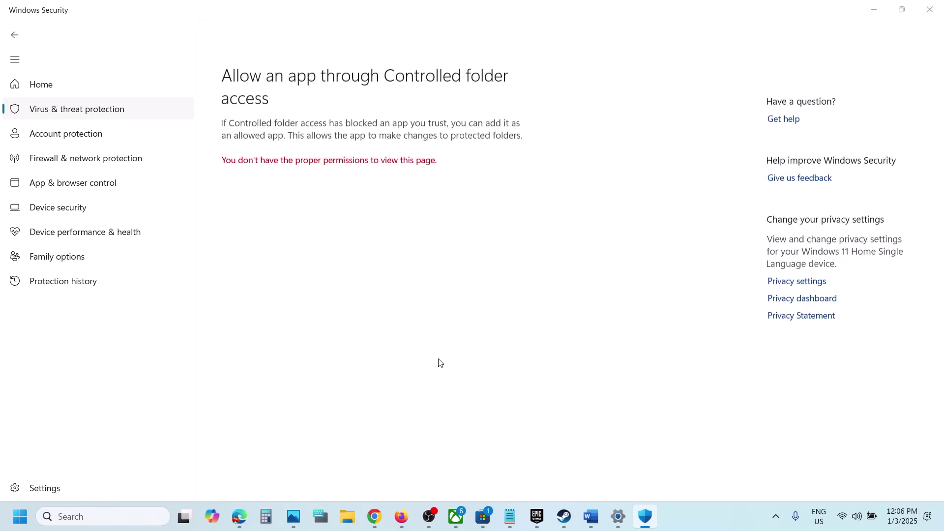
Start adding an allowed app and browse to the Steam games folder C:\Program Files (x86)\Steam\steamapps\common
{"action": "scroll", "coordinate": [295, 152], "scroll_direction": "down", "scroll_amount": 3}
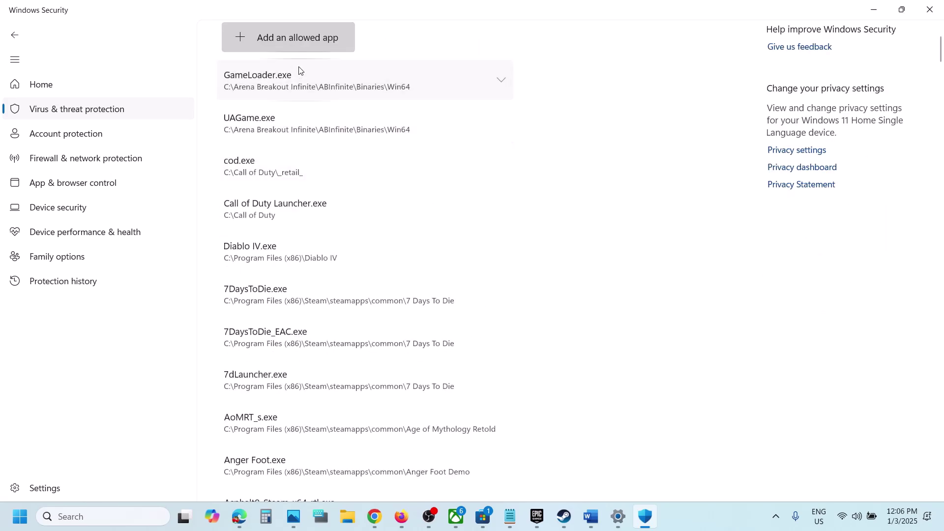
{"action": "left_click", "coordinate": [292, 49]}
{"action": "left_click", "coordinate": [304, 89]}
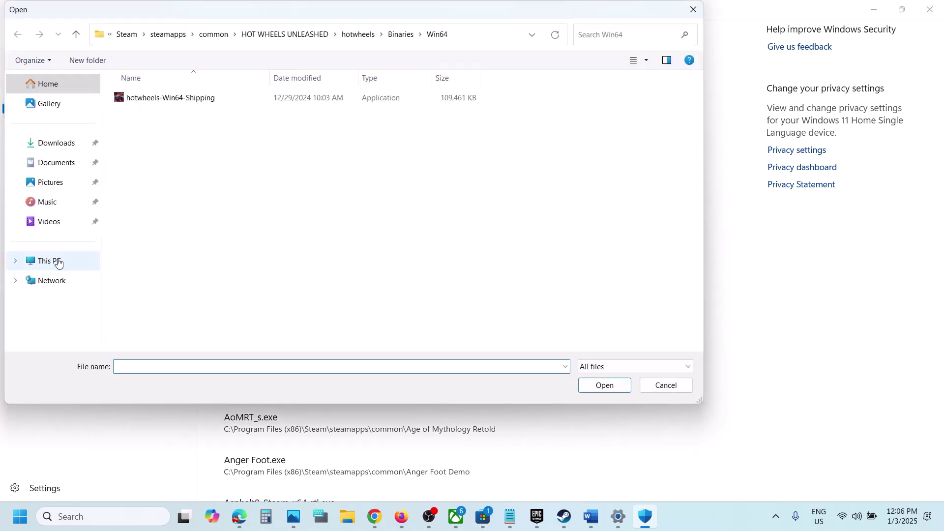
{"action": "left_click", "coordinate": [59, 262]}
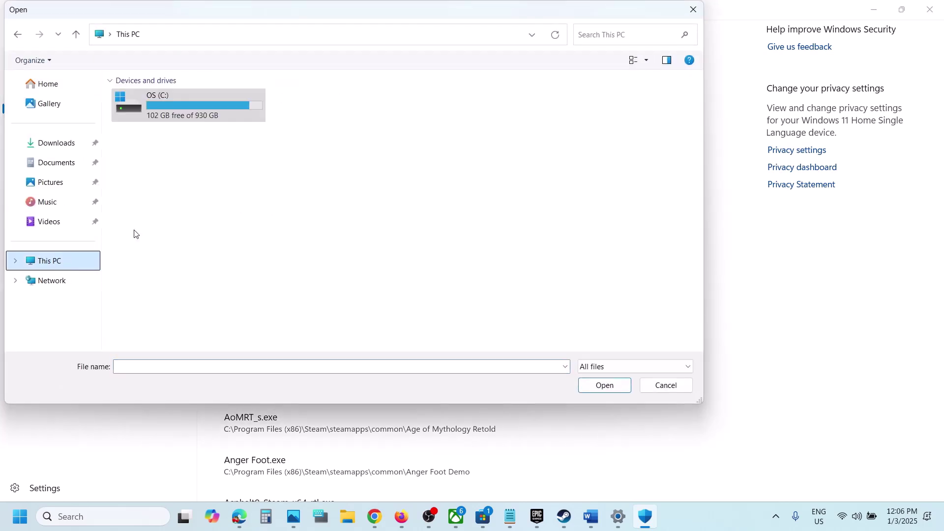
{"action": "double_click", "coordinate": [176, 116]}
{"action": "scroll", "coordinate": [193, 201], "scroll_direction": "down", "scroll_amount": 4}
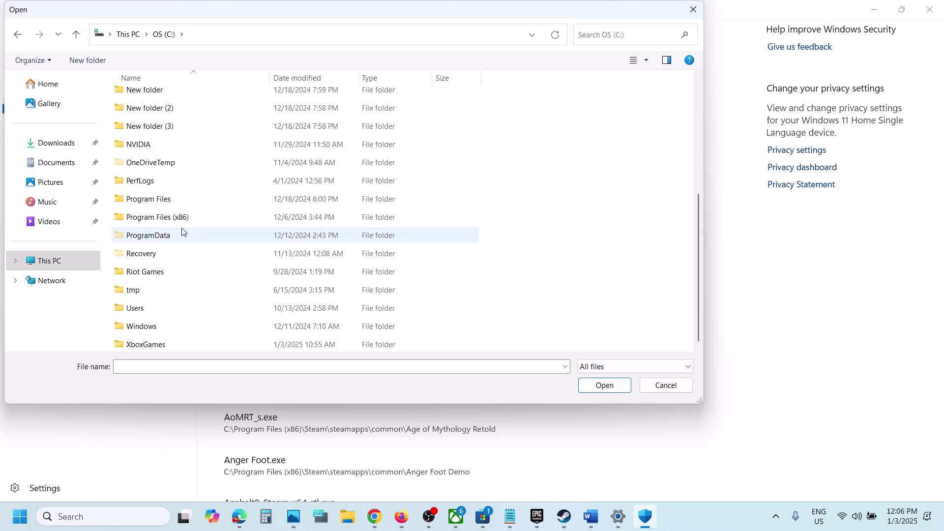
{"action": "double_click", "coordinate": [178, 218]}
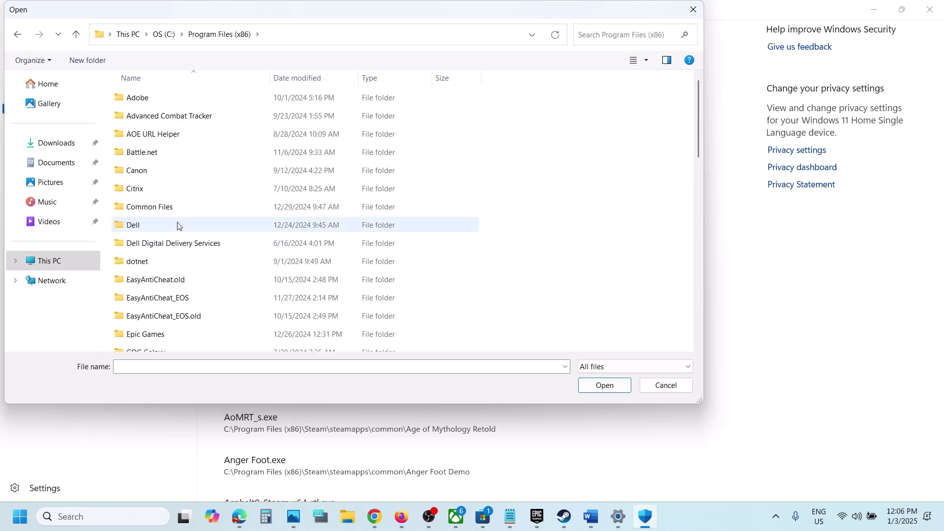
{"action": "scroll", "coordinate": [178, 226], "scroll_direction": "down", "scroll_amount": 10}
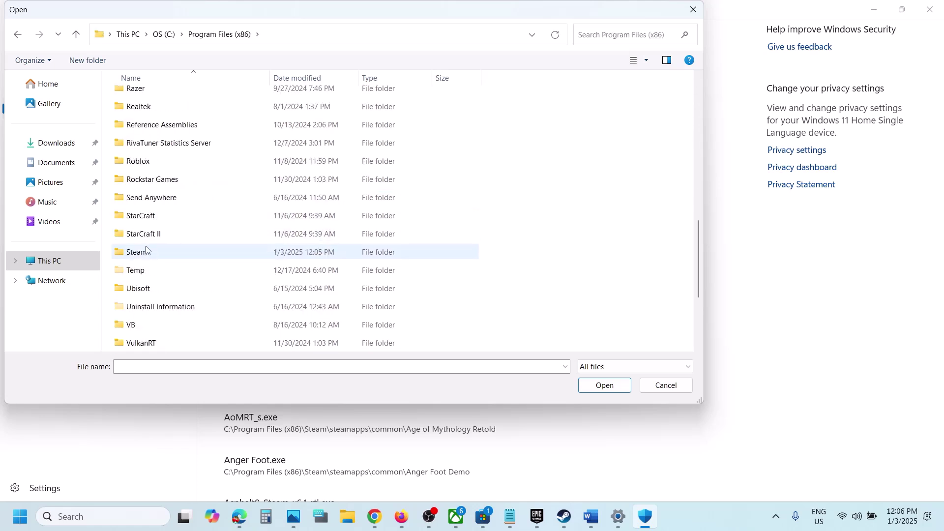
{"action": "double_click", "coordinate": [178, 251]}
{"action": "scroll", "coordinate": [173, 197], "scroll_direction": "down", "scroll_amount": 3}
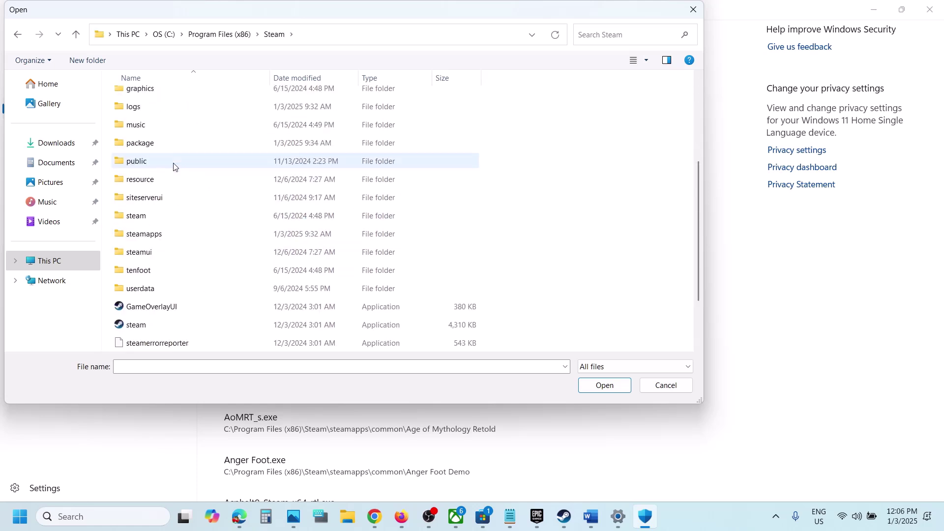
{"action": "double_click", "coordinate": [153, 235]}
{"action": "double_click", "coordinate": [156, 100]}
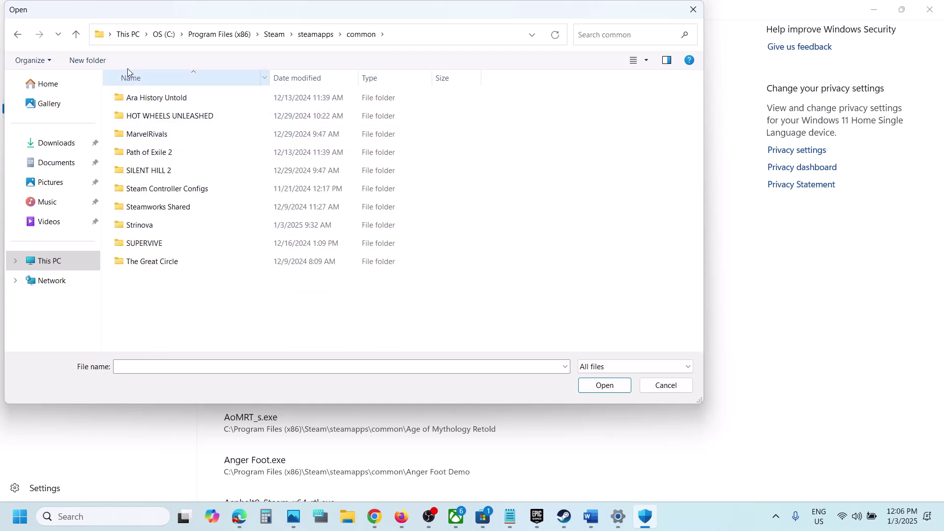
Allow HLLEpicGamesStore from C:\Program Files\Epic Games\HellLetLooseG0WU4 through Controlled folder access
{"action": "left_click", "coordinate": [76, 35]}
{"action": "left_click", "coordinate": [76, 35]}
{"action": "left_click", "coordinate": [77, 34]}
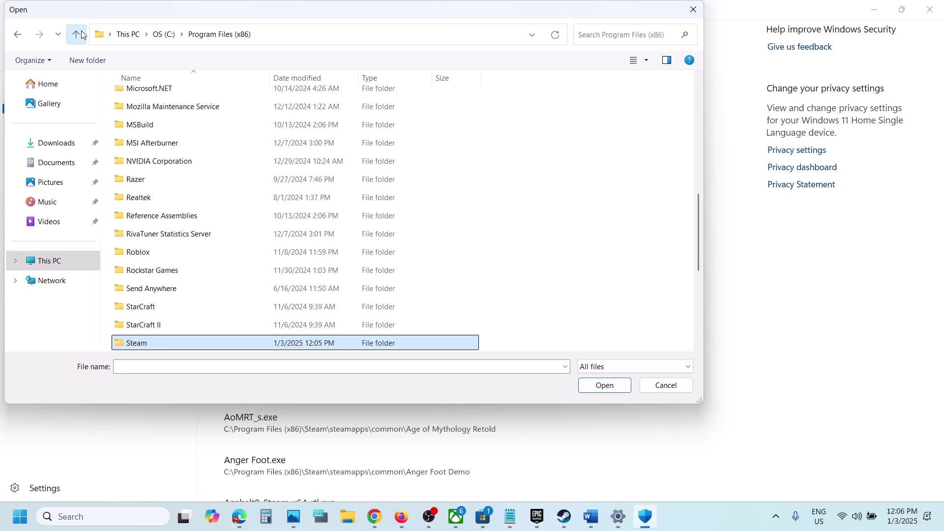
{"action": "left_click", "coordinate": [76, 35]}
{"action": "left_click", "coordinate": [78, 35]}
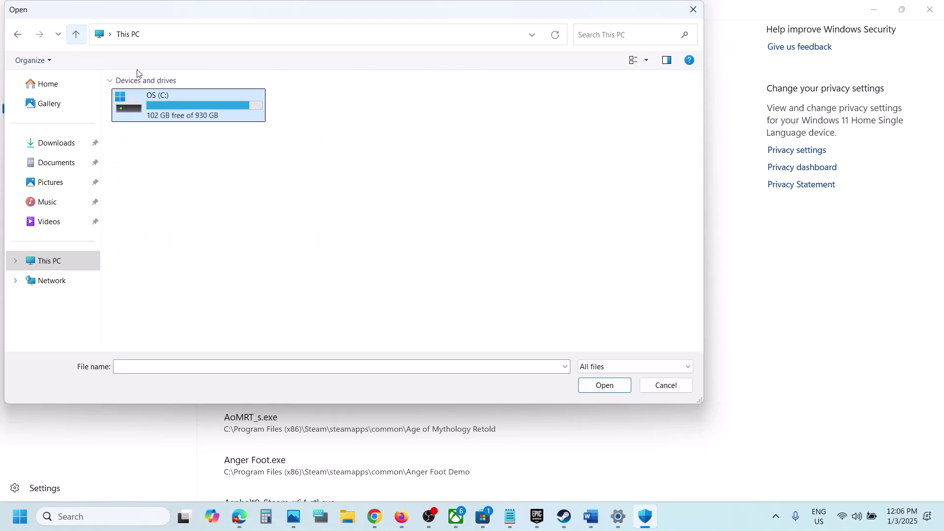
{"action": "double_click", "coordinate": [160, 99]}
{"action": "scroll", "coordinate": [202, 263], "scroll_direction": "down", "scroll_amount": 4}
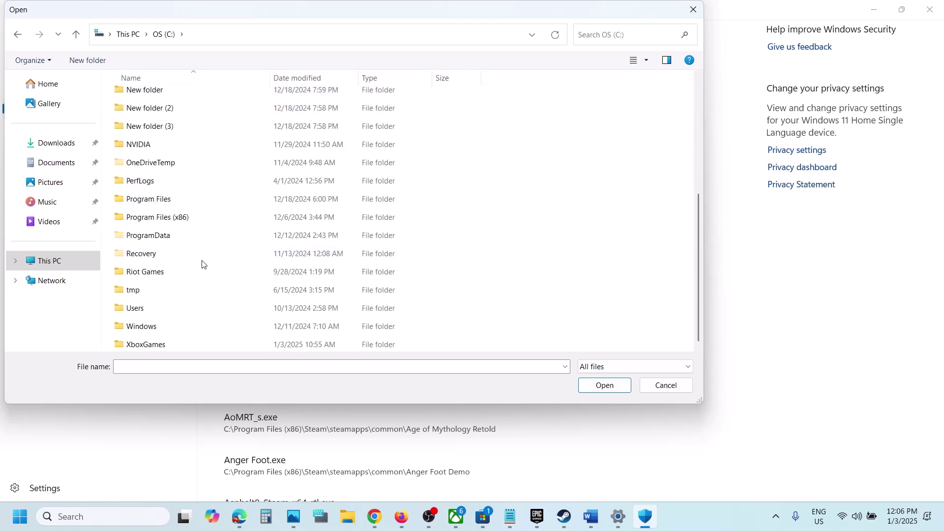
{"action": "double_click", "coordinate": [169, 196]}
{"action": "scroll", "coordinate": [187, 205], "scroll_direction": "down", "scroll_amount": 4}
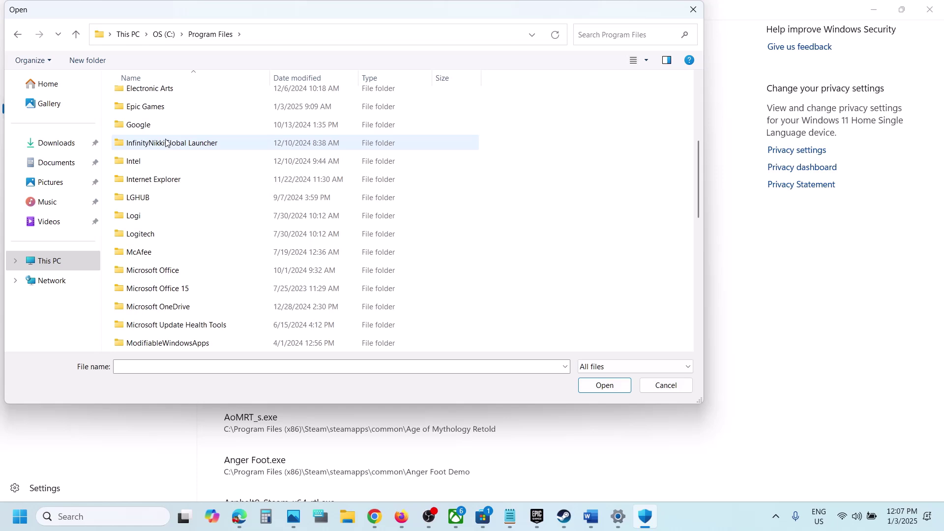
{"action": "double_click", "coordinate": [158, 109]}
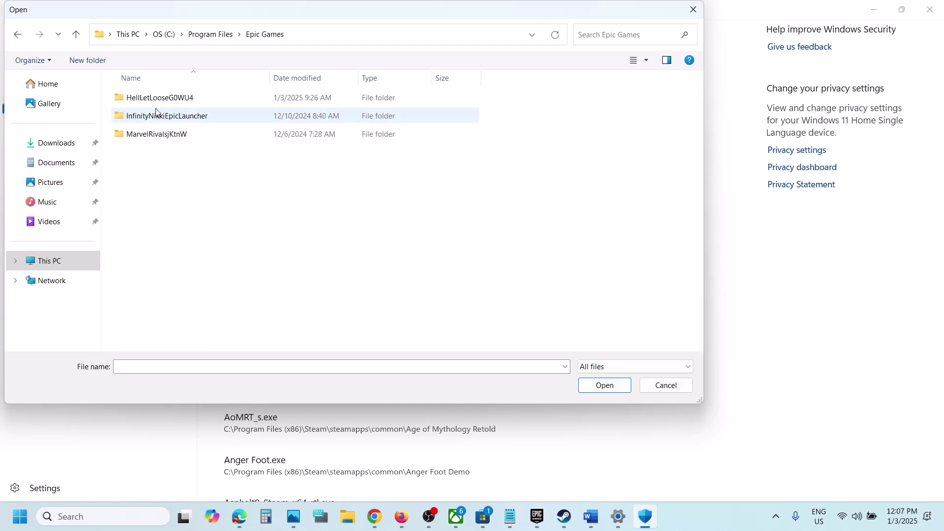
{"action": "double_click", "coordinate": [161, 98]}
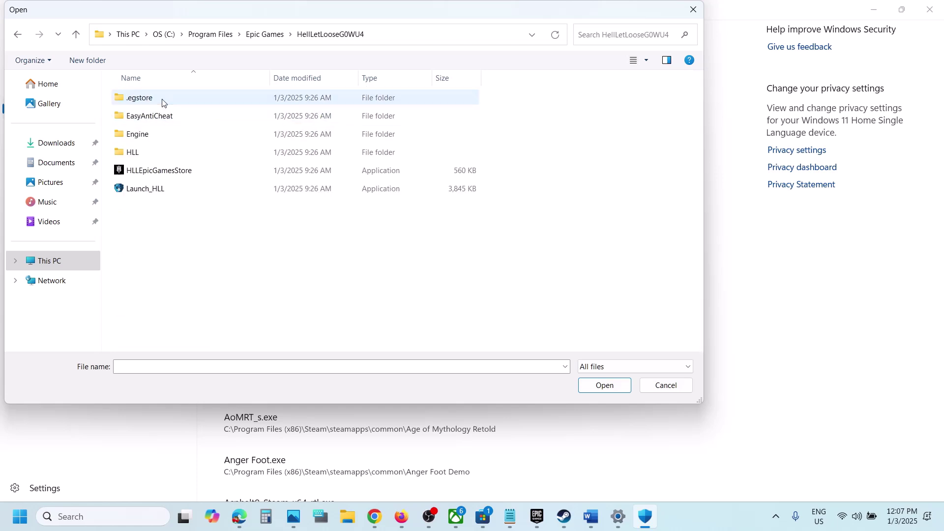
{"action": "left_click", "coordinate": [152, 171]}
{"action": "left_click", "coordinate": [605, 385]}
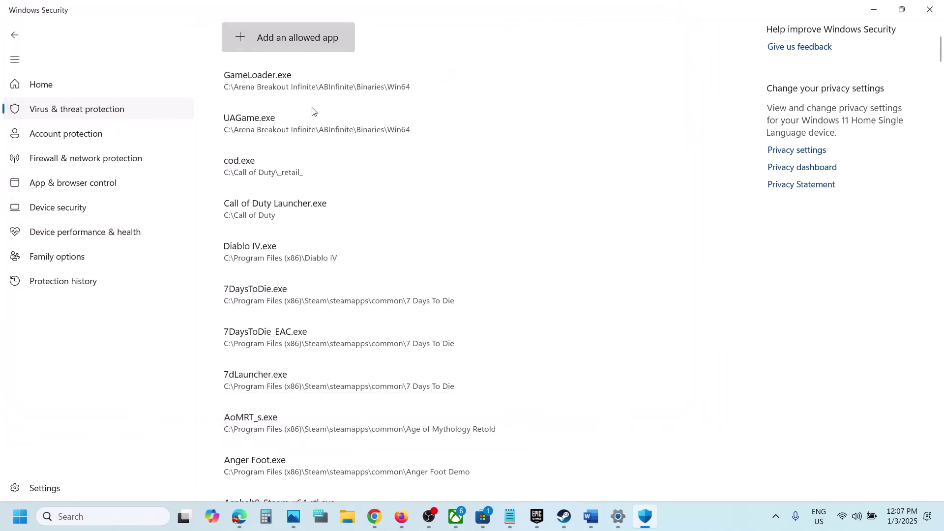
Add Launch_HLL from the HellLetLooseG0WU4 folder to the allowed apps
{"action": "left_click", "coordinate": [295, 43]}
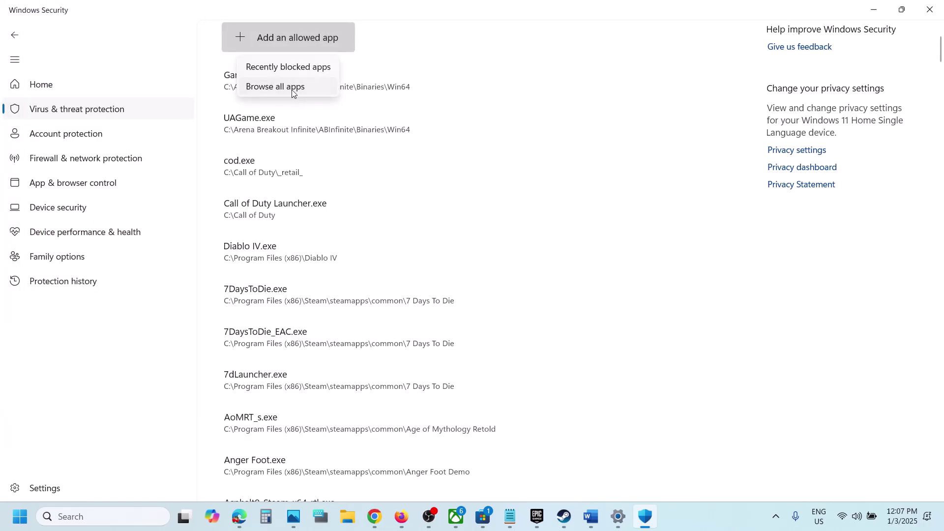
{"action": "left_click", "coordinate": [291, 88]}
{"action": "left_click", "coordinate": [153, 189]}
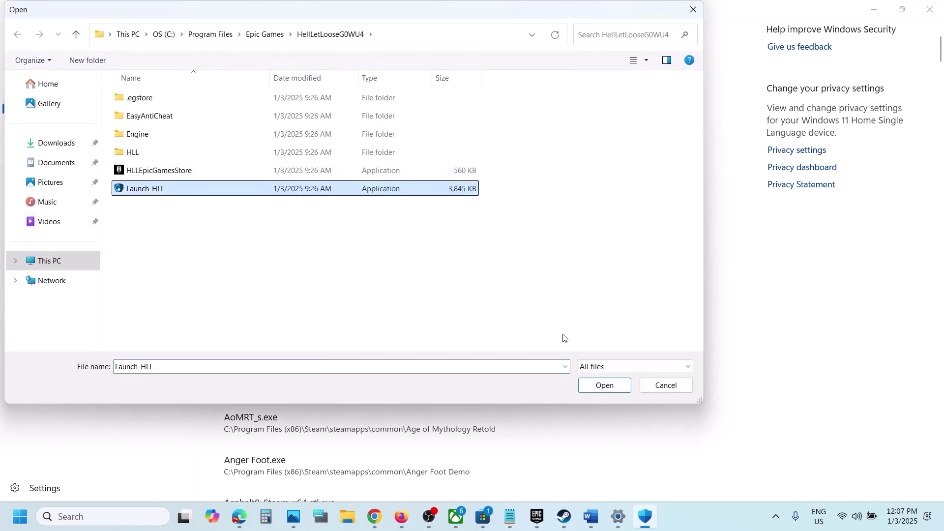
{"action": "left_click", "coordinate": [605, 386]}
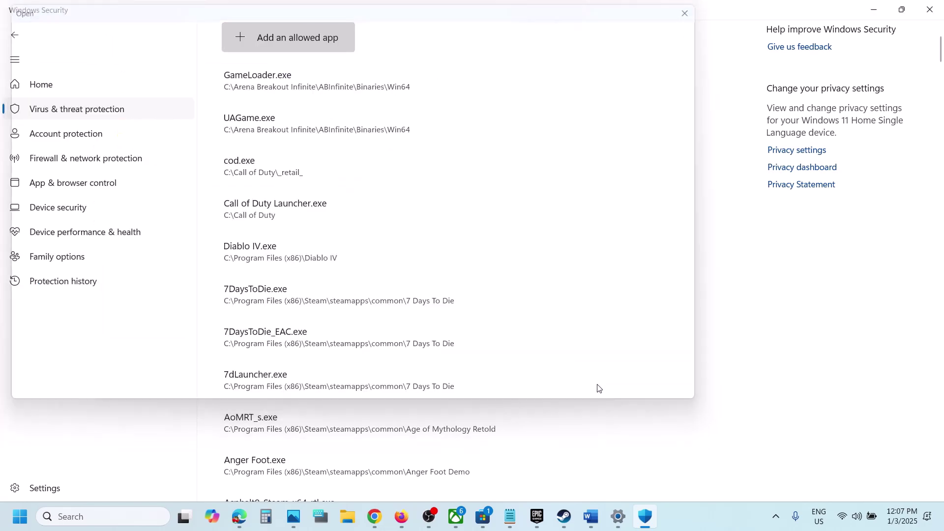
Add HLLEpicGamesStore-Win64-Shipping from the game's HLL\Binaries\Win64 folder to the allowed apps
{"action": "left_click", "coordinate": [327, 42]}
{"action": "left_click", "coordinate": [293, 88]}
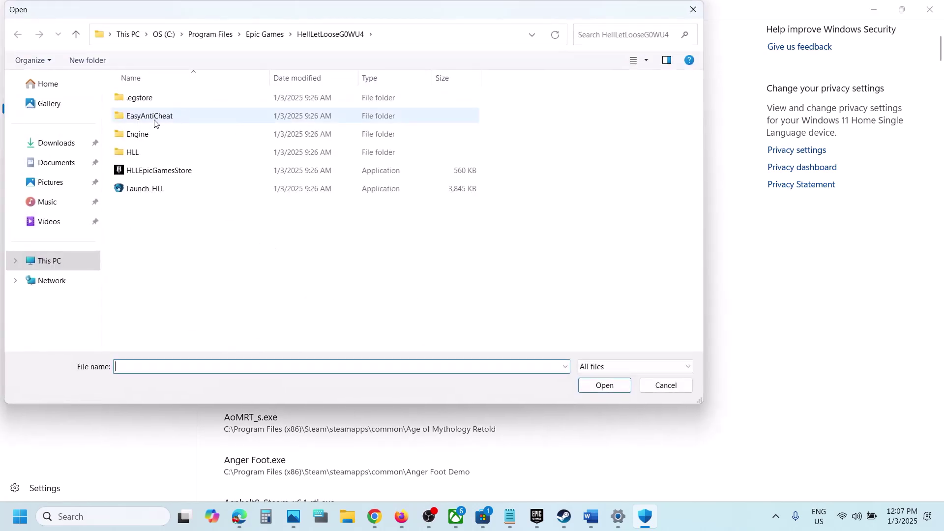
{"action": "double_click", "coordinate": [139, 152]}
{"action": "left_click", "coordinate": [140, 102]}
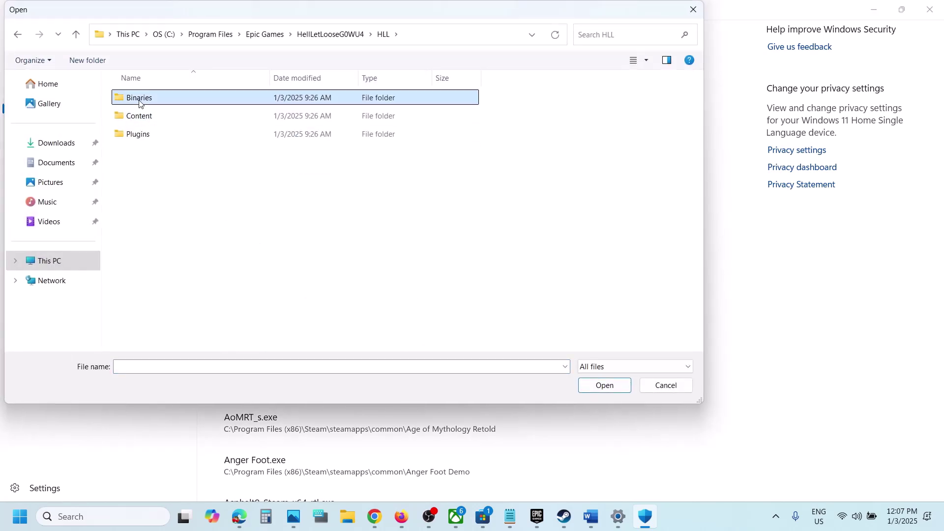
{"action": "double_click", "coordinate": [140, 101]}
{"action": "double_click", "coordinate": [140, 101]}
{"action": "left_click", "coordinate": [176, 103]}
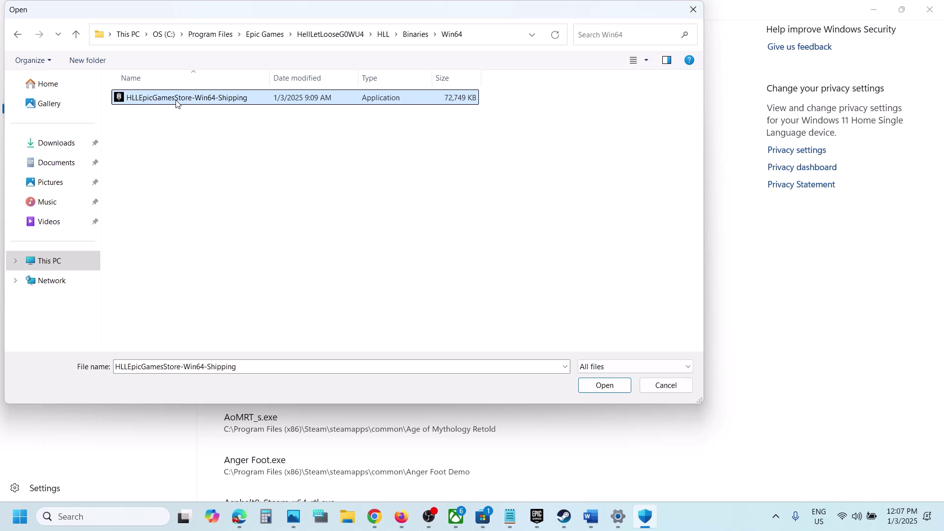
{"action": "left_click", "coordinate": [606, 386]}
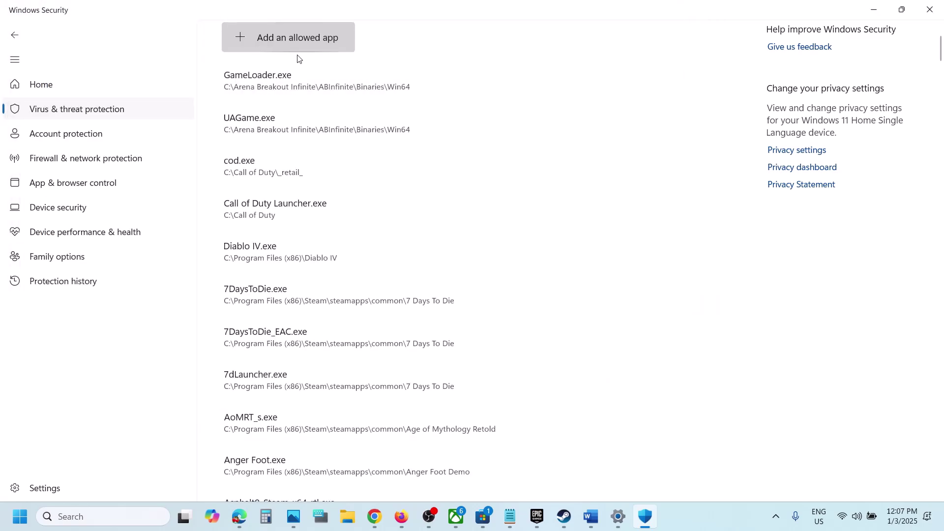
Add EasyAntiCheat_EOS_Setup from the HellLetLooseG0WU4\EasyAntiCheat folder to the allowed apps
{"action": "left_click", "coordinate": [294, 47]}
{"action": "left_click", "coordinate": [304, 92]}
{"action": "left_click", "coordinate": [69, 38]}
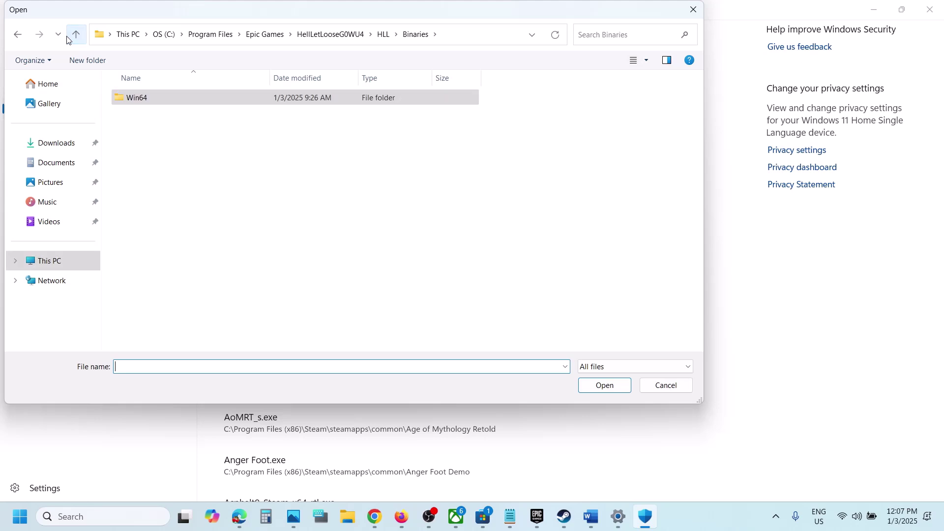
{"action": "left_click", "coordinate": [74, 36]}
{"action": "left_click", "coordinate": [76, 41]}
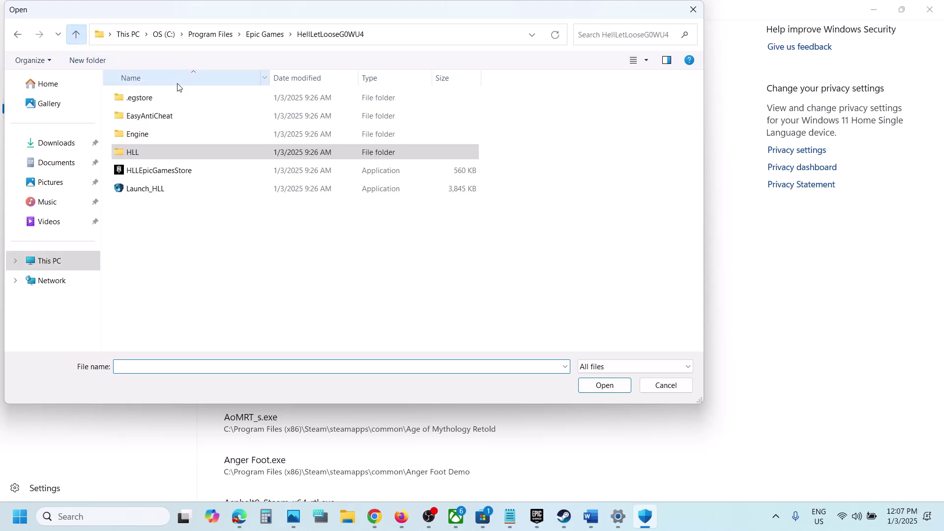
{"action": "double_click", "coordinate": [148, 116]}
{"action": "left_click", "coordinate": [158, 153]}
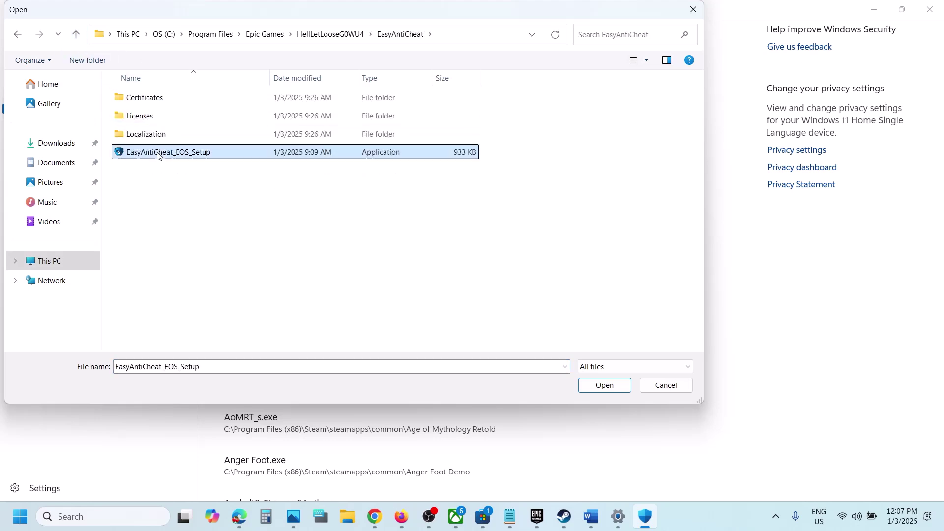
{"action": "left_click", "coordinate": [597, 386]}
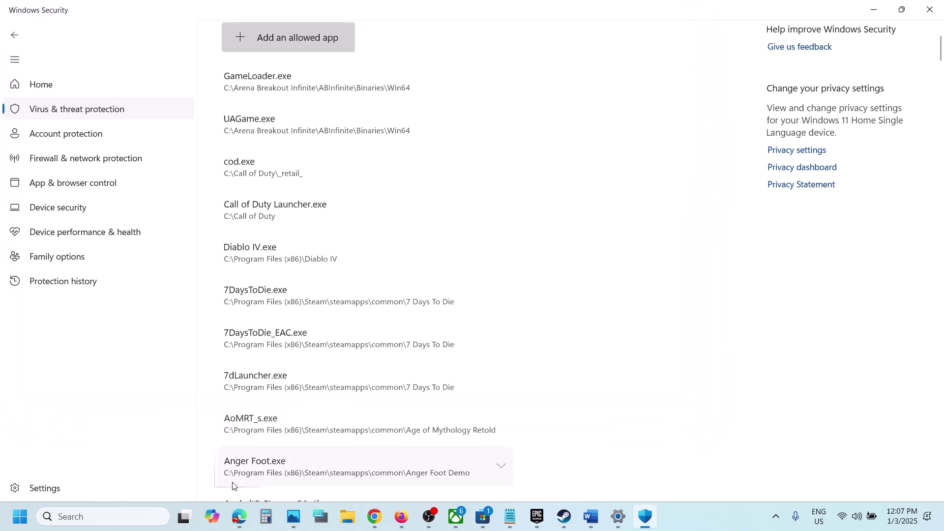
Open the Windows Defender Firewall allowed apps list from Control Panel's System and Security section and enable changing its settings
{"action": "left_click", "coordinate": [131, 513]}
{"action": "type", "text": "control"}
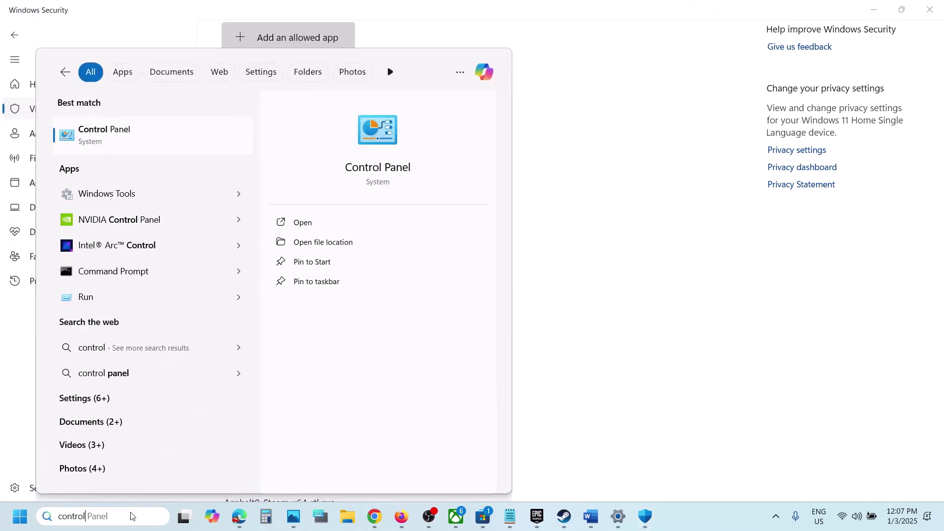
{"action": "key", "text": "Return"}
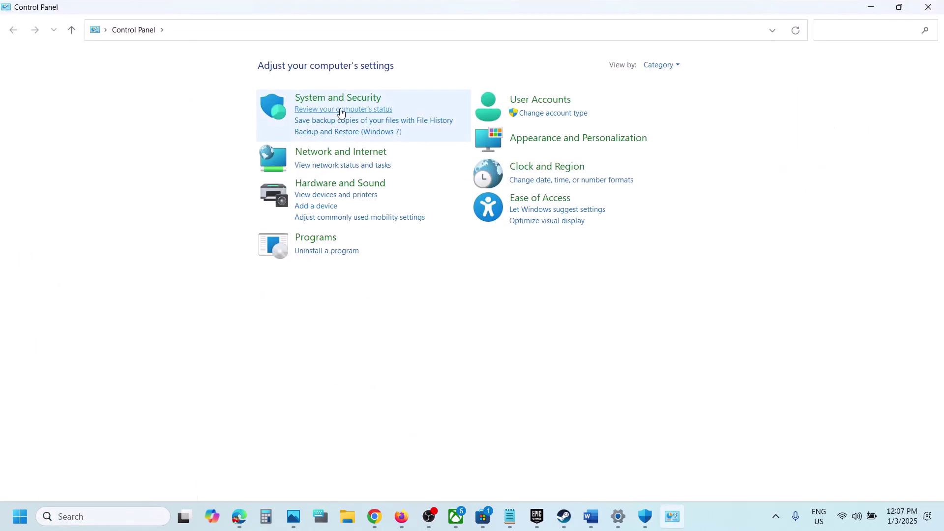
{"action": "left_click", "coordinate": [356, 104]}
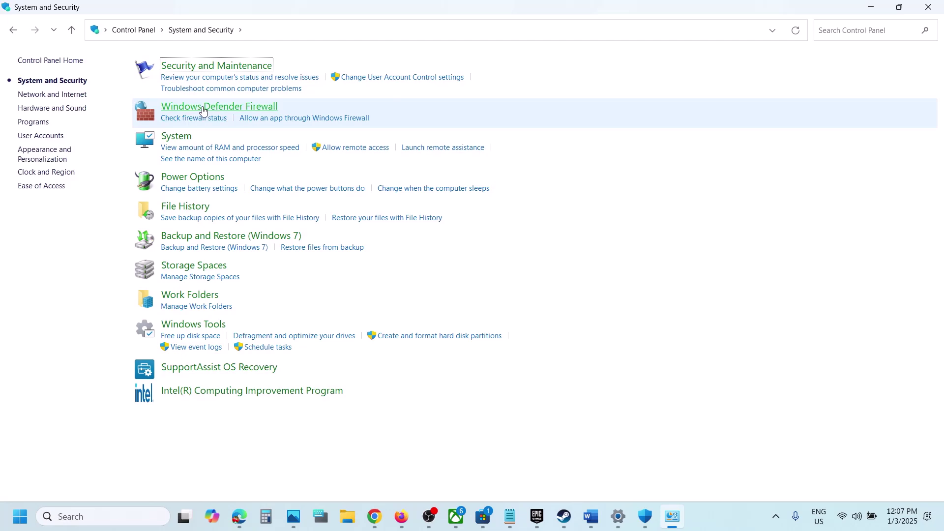
{"action": "left_click", "coordinate": [202, 107]}
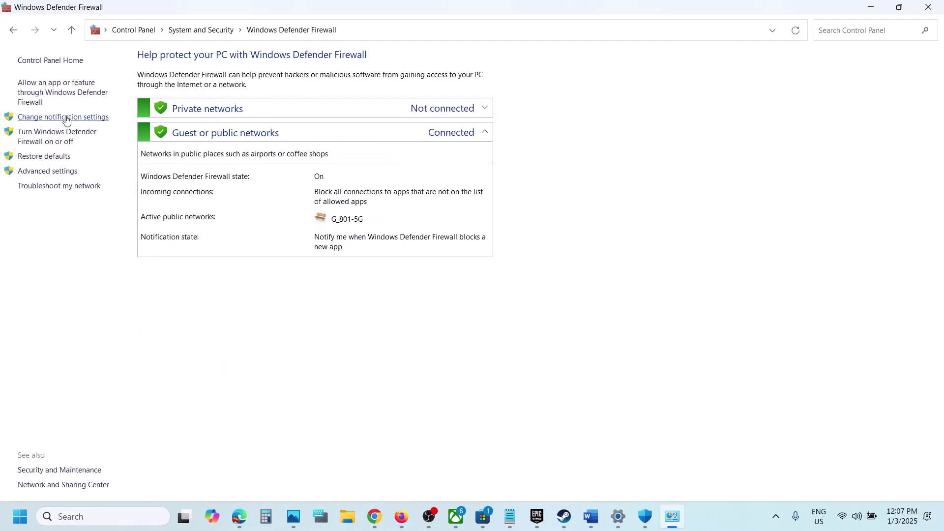
{"action": "left_click", "coordinate": [65, 87]}
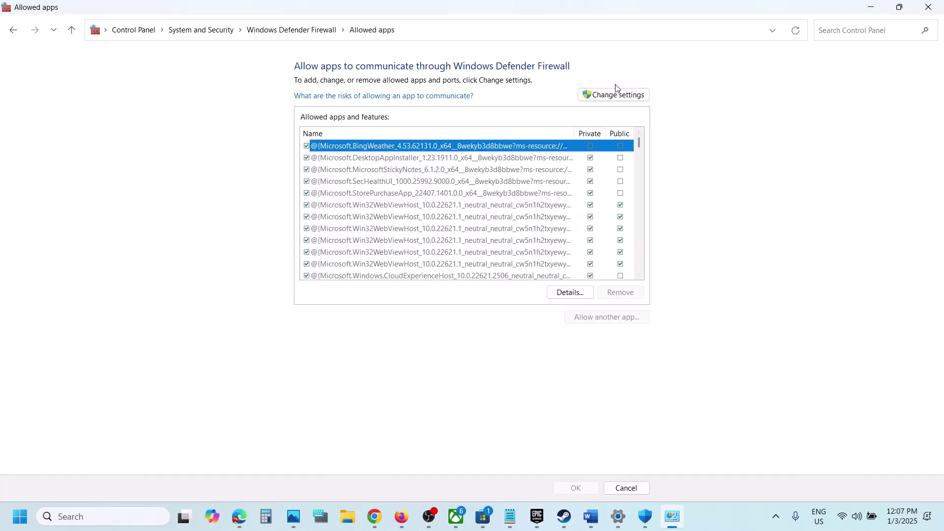
{"action": "left_click", "coordinate": [615, 94]}
Allow HLLEpicGamesStore from C:\Program Files\Epic Games\HellLetLooseG0WU4 through the firewall as another app
{"action": "left_click", "coordinate": [594, 318]}
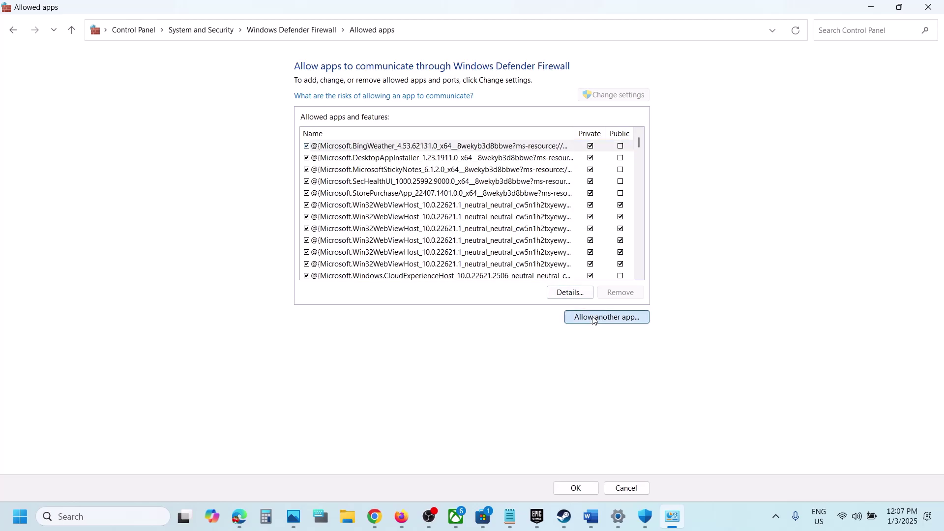
{"action": "left_click", "coordinate": [547, 316]}
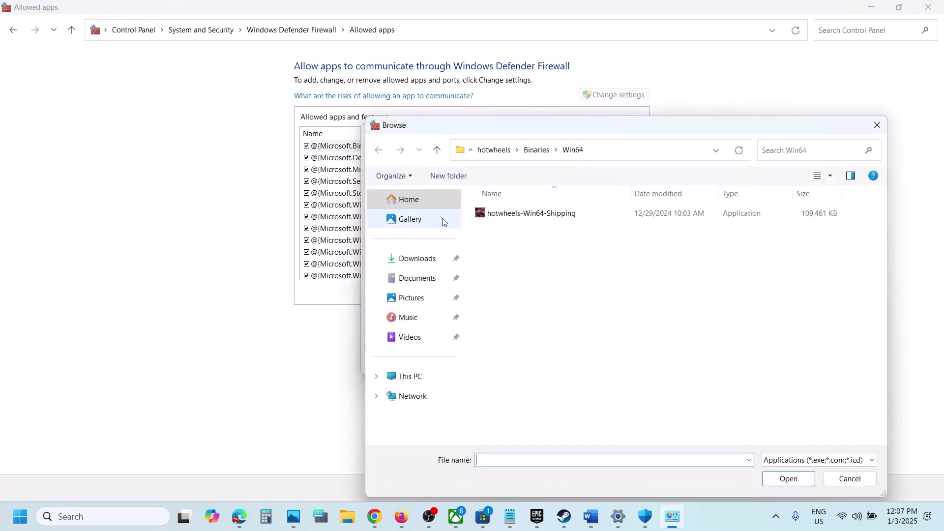
{"action": "left_click", "coordinate": [411, 375]}
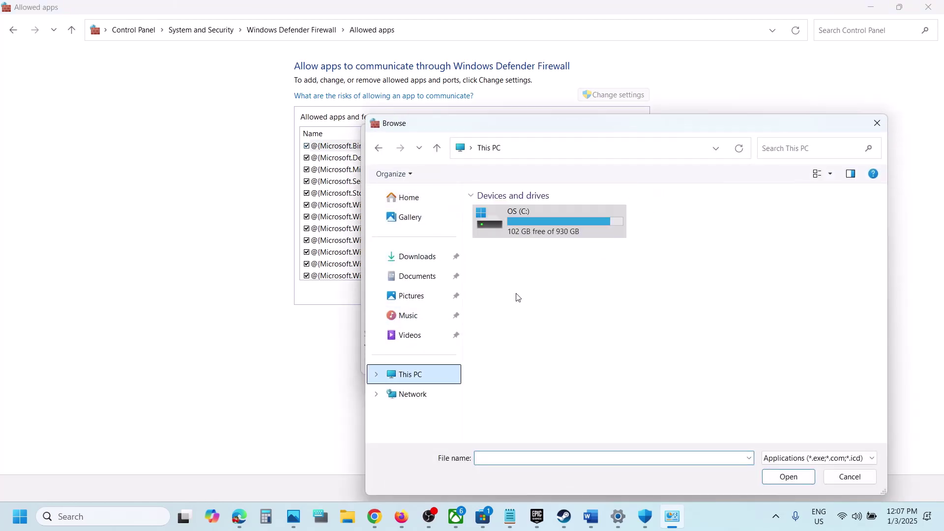
{"action": "double_click", "coordinate": [555, 223]}
{"action": "scroll", "coordinate": [556, 227], "scroll_direction": "down", "scroll_amount": 4}
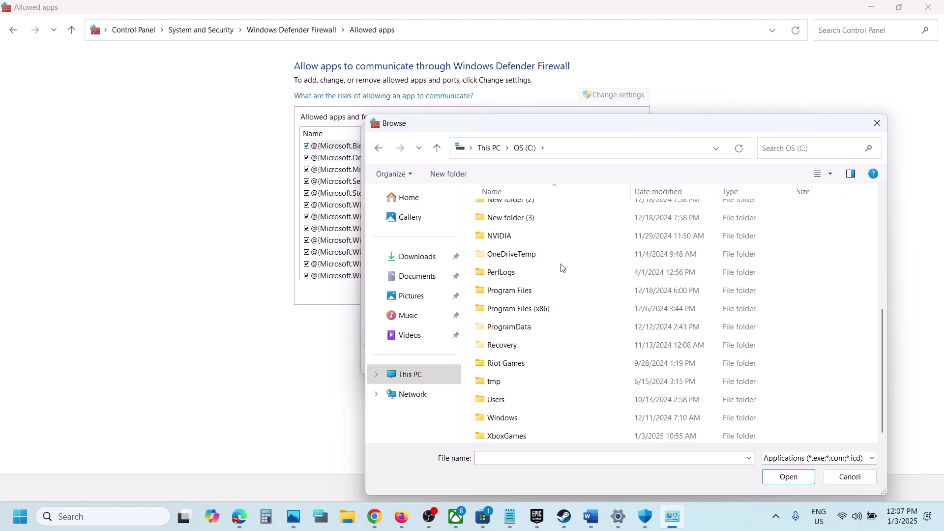
{"action": "double_click", "coordinate": [544, 294]}
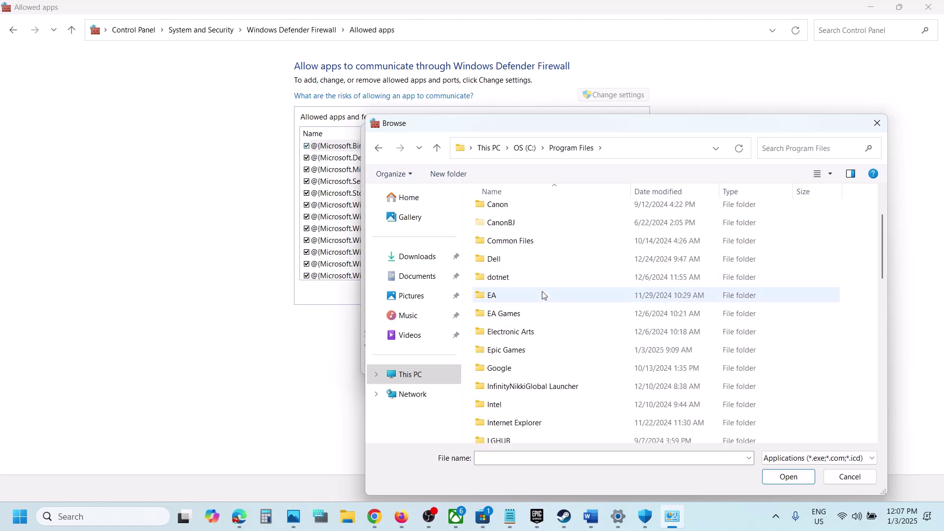
{"action": "double_click", "coordinate": [521, 350]}
{"action": "double_click", "coordinate": [521, 211]}
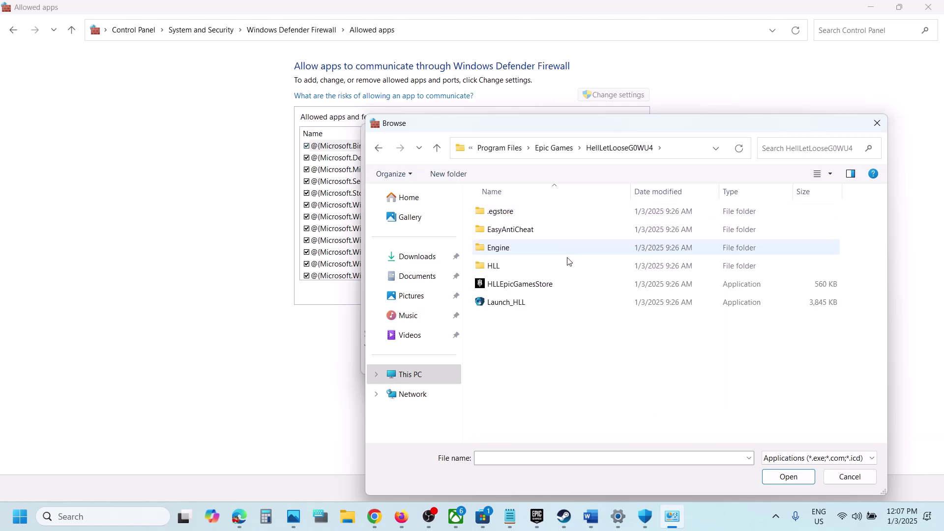
{"action": "left_click", "coordinate": [529, 286]}
{"action": "left_click", "coordinate": [788, 477]}
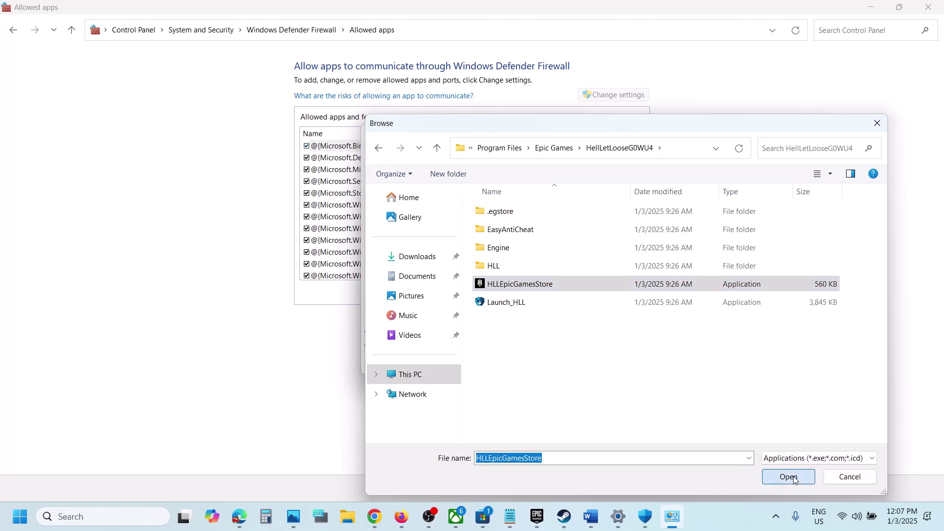
{"action": "left_click", "coordinate": [514, 364]}
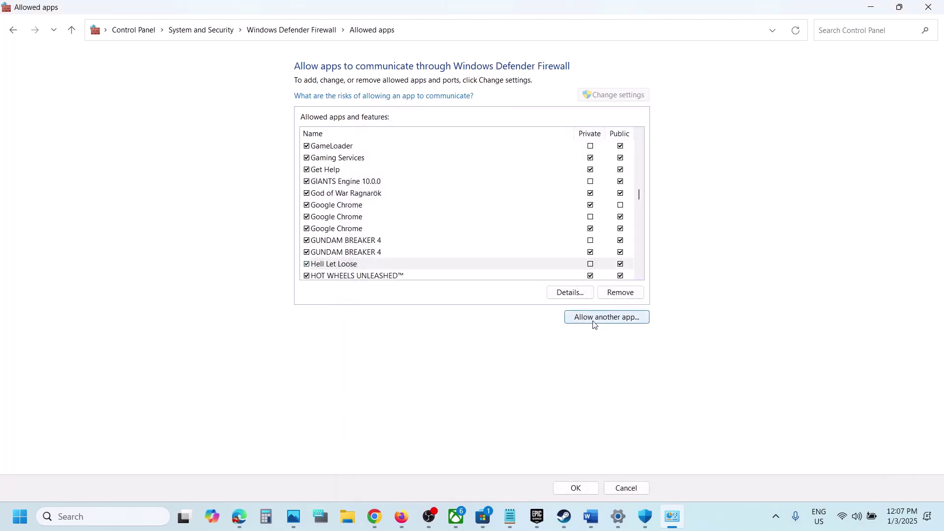
Add Launch_HLL from the HellLetLooseG0WU4 folder to the apps allowed through the firewall
{"action": "left_click", "coordinate": [594, 319]}
{"action": "left_click", "coordinate": [556, 315]}
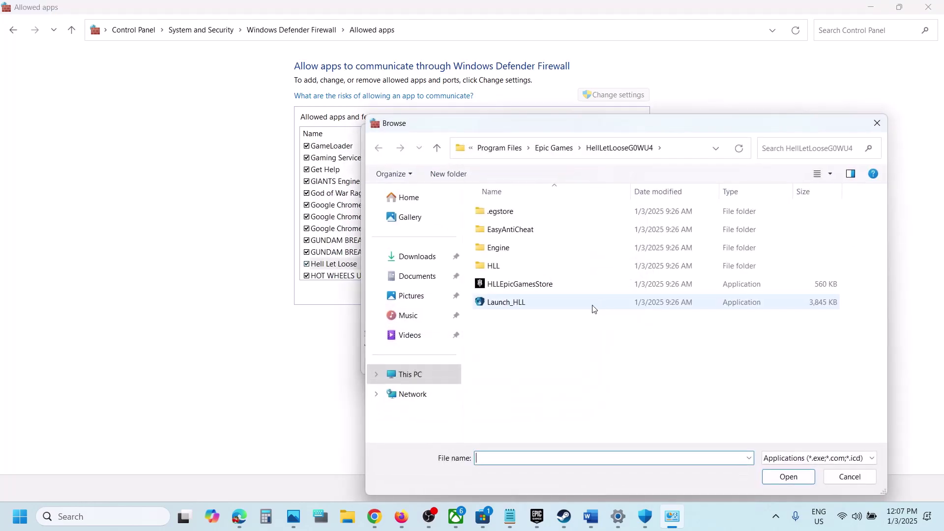
{"action": "left_click", "coordinate": [527, 303]}
{"action": "left_click", "coordinate": [789, 476]}
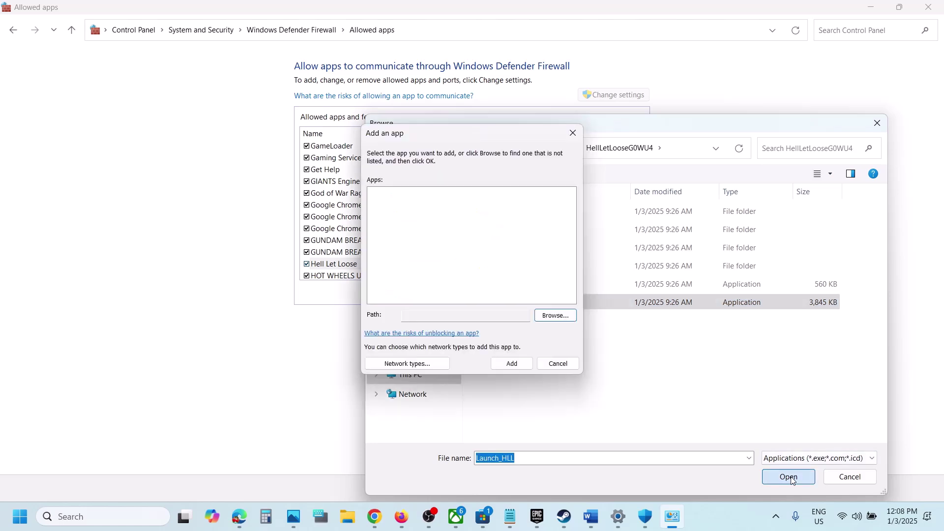
{"action": "left_click", "coordinate": [513, 364]}
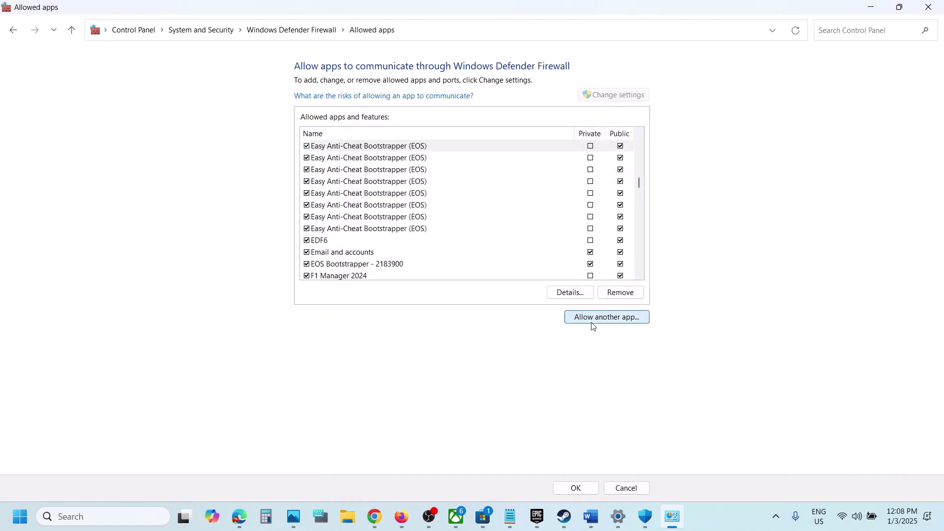
Allow HLLEpicGamesStore-Win64-Shipping from the game's HLL\Binaries\Win64 folder through the firewall
{"action": "left_click", "coordinate": [593, 319]}
{"action": "left_click", "coordinate": [551, 320]}
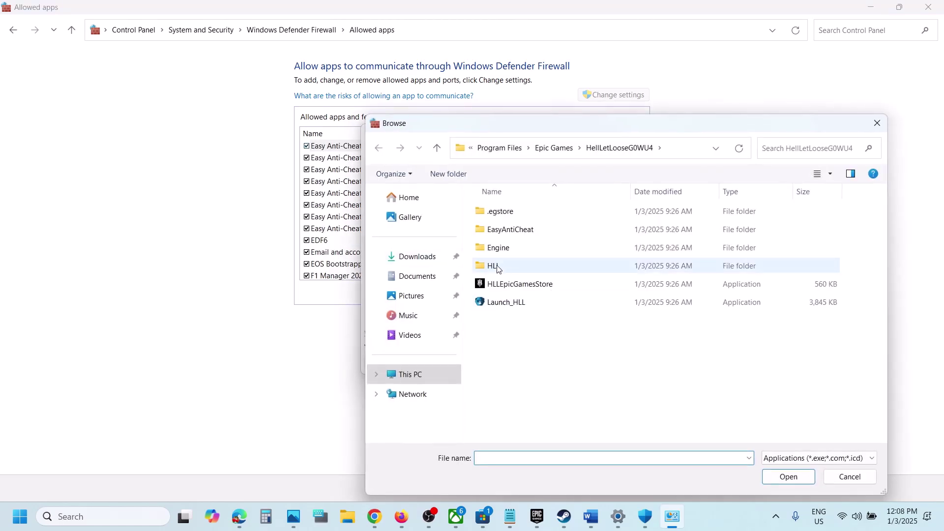
{"action": "double_click", "coordinate": [503, 266]}
{"action": "double_click", "coordinate": [505, 214]}
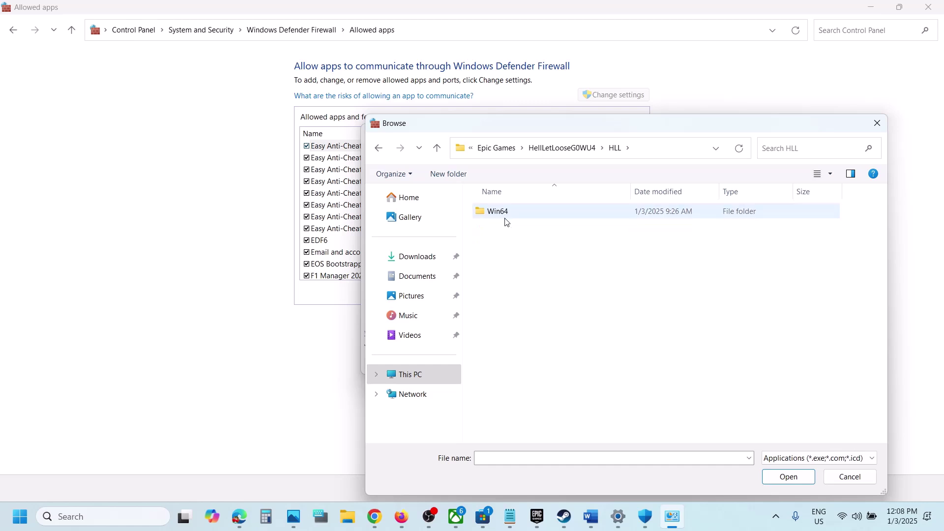
{"action": "double_click", "coordinate": [506, 215]}
{"action": "left_click", "coordinate": [538, 215]}
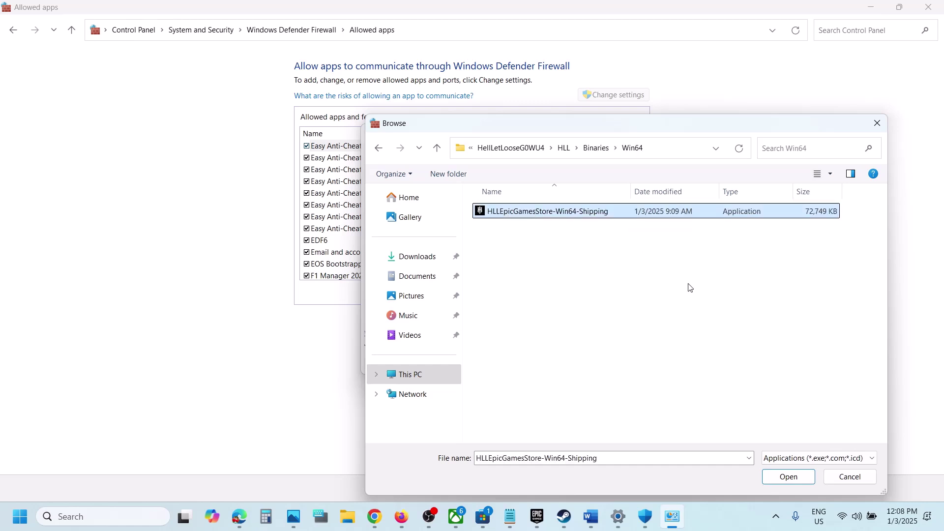
{"action": "left_click", "coordinate": [787, 476]}
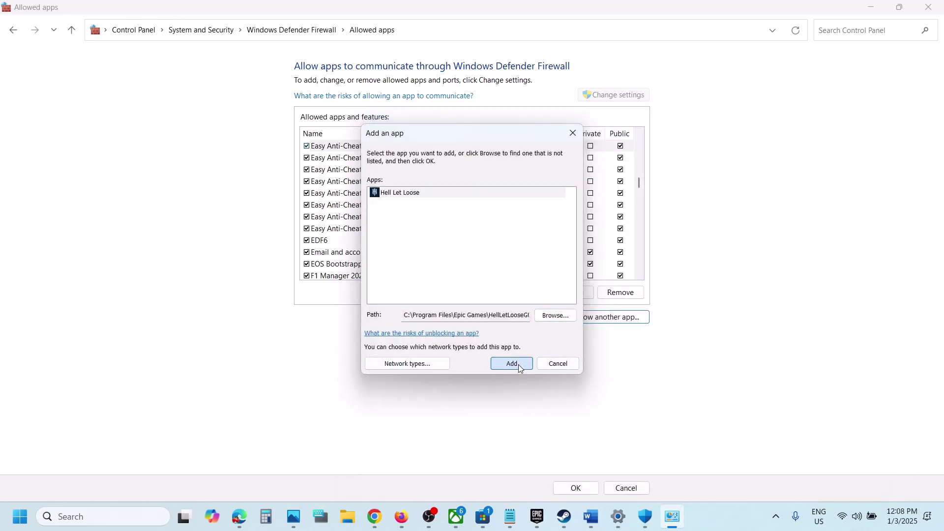
{"action": "left_click", "coordinate": [511, 363]}
Add EasyAntiCheat_EOS_Setup from the game's EasyAntiCheat folder to the firewall's allowed apps, save the list, and close the firewall and Windows Security windows
{"action": "left_click", "coordinate": [599, 320]}
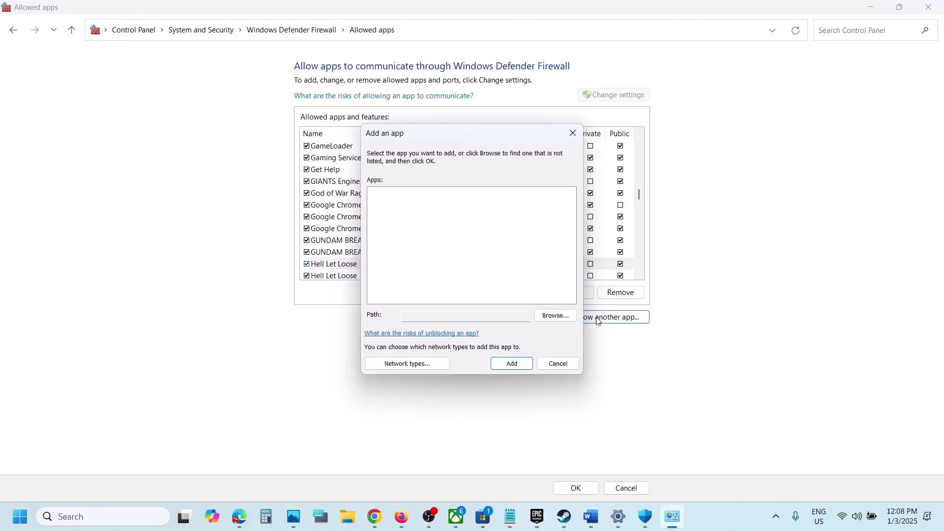
{"action": "left_click", "coordinate": [542, 317]}
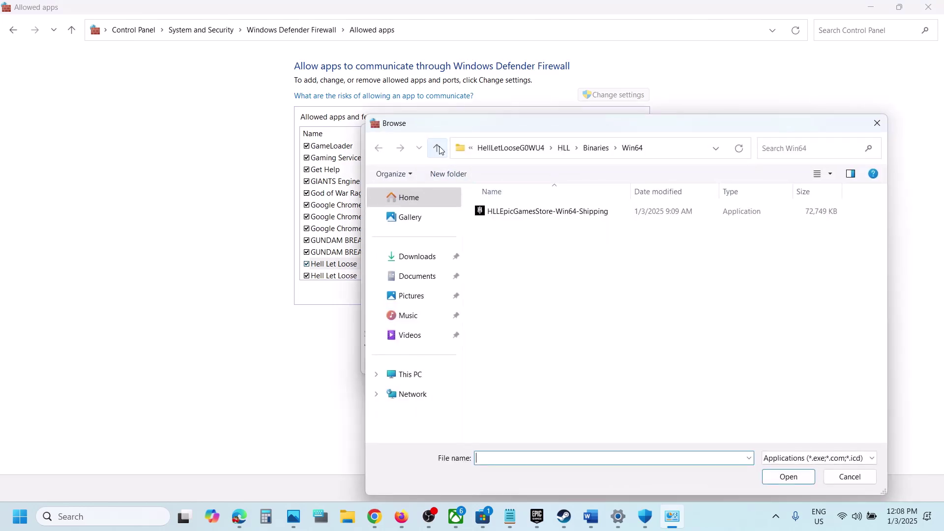
{"action": "double_click", "coordinate": [439, 148]}
{"action": "left_click", "coordinate": [439, 149]}
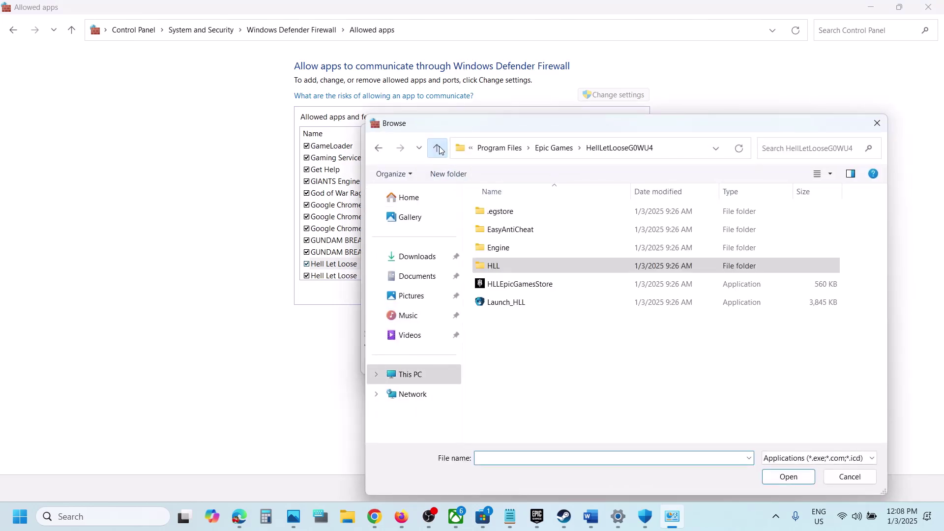
{"action": "double_click", "coordinate": [531, 232]}
{"action": "left_click", "coordinate": [513, 267]}
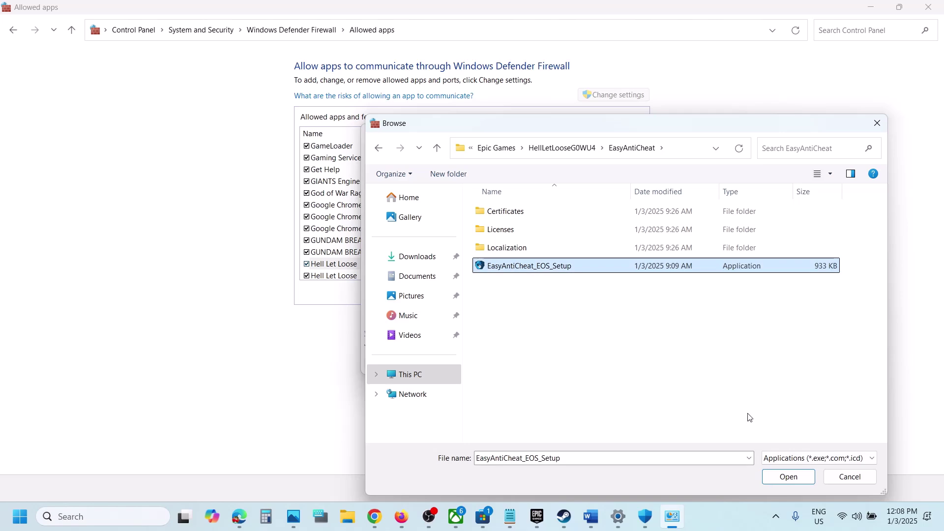
{"action": "left_click", "coordinate": [787, 477]}
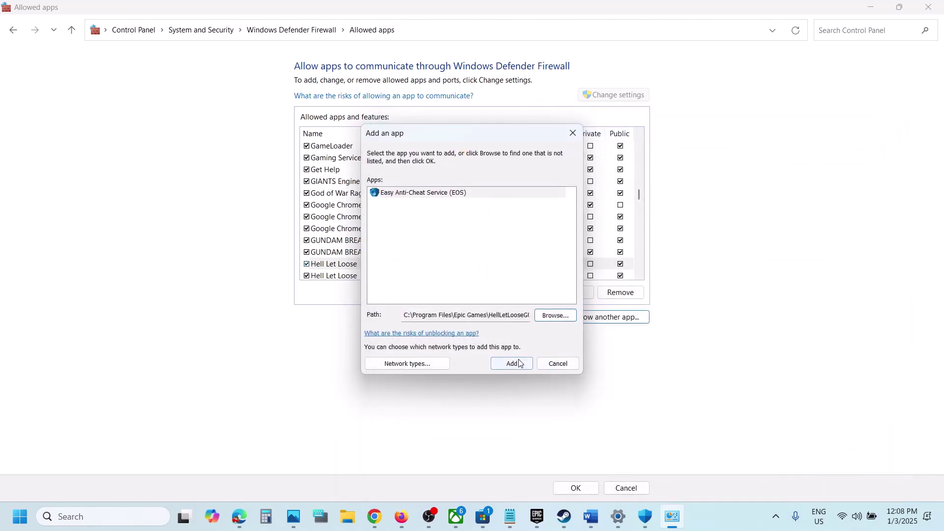
{"action": "left_click", "coordinate": [518, 363]}
{"action": "left_click", "coordinate": [576, 488]}
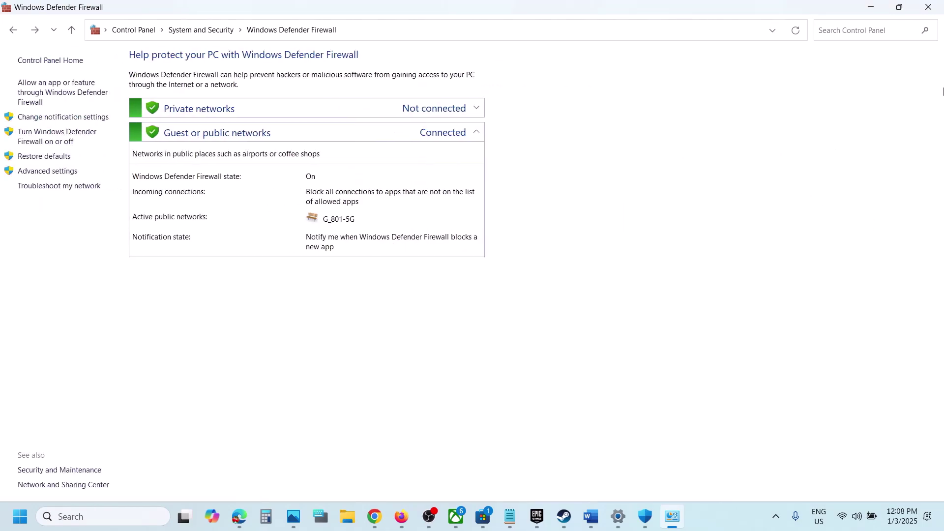
{"action": "left_click", "coordinate": [928, 7]}
{"action": "left_click", "coordinate": [930, 6]}
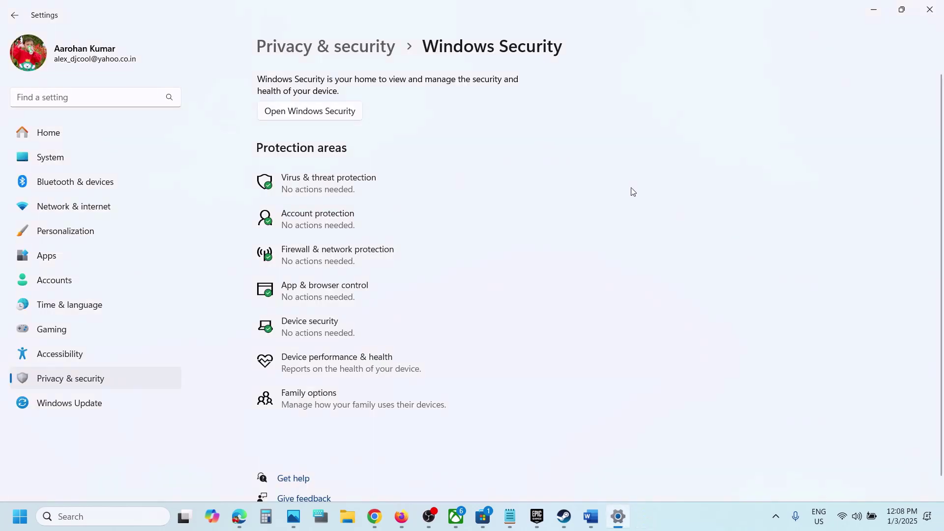
Switch to the Word notes and mark the start of the "Verify the game files" line
{"action": "left_click", "coordinate": [591, 517]}
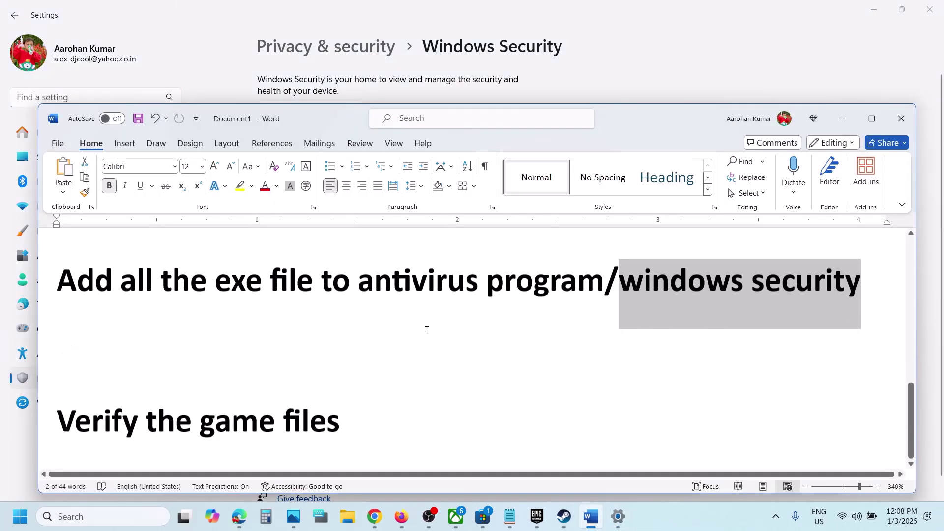
{"action": "scroll", "coordinate": [427, 331], "scroll_direction": "down", "scroll_amount": 1}
{"action": "left_click_drag", "start_coordinate": [388, 377], "coordinate": [154, 418]}
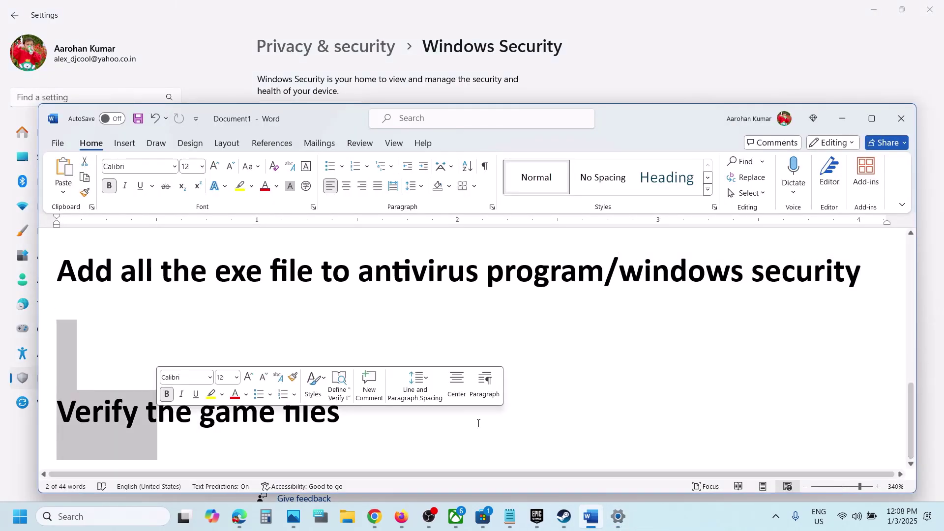
Switch to Steam and open the properties of Hell Let Loose from the library
{"action": "left_click", "coordinate": [561, 522]}
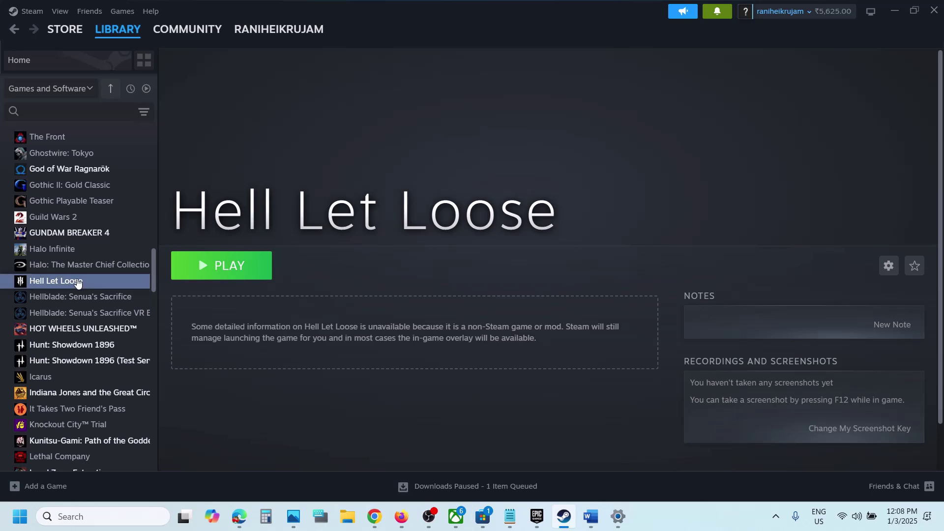
{"action": "right_click", "coordinate": [76, 280]}
{"action": "left_click", "coordinate": [128, 378]}
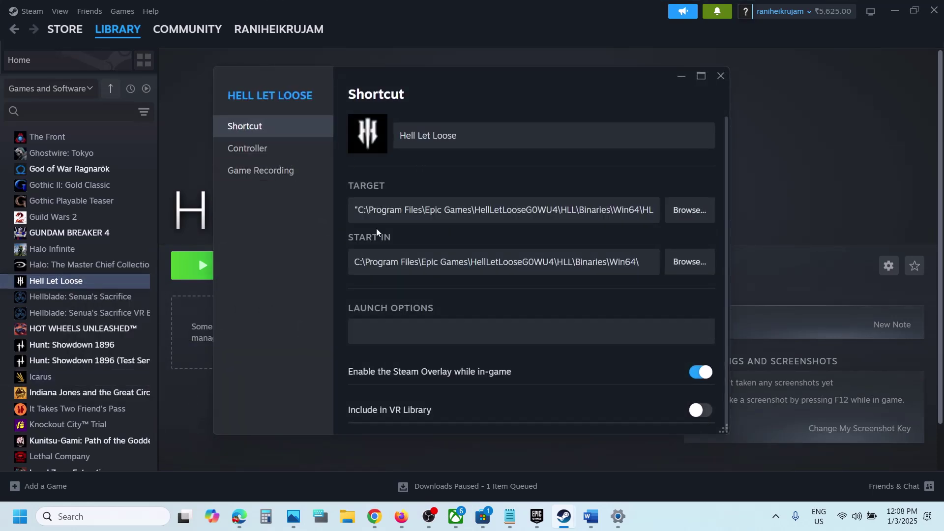
Close the Steam properties, switch to the Epic Games Launcher and view the Verify Files option in Hell Let Loose's management window
{"action": "left_click", "coordinate": [721, 75]}
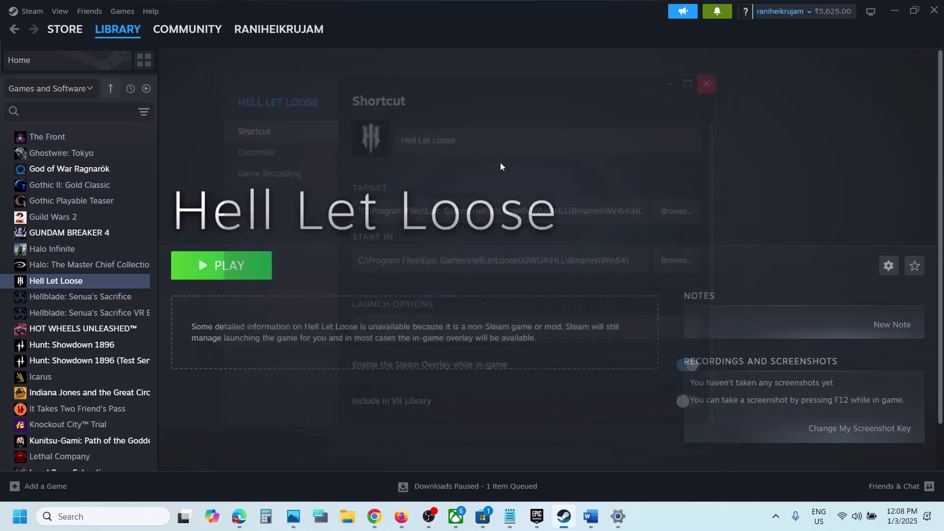
{"action": "left_click", "coordinate": [537, 517]}
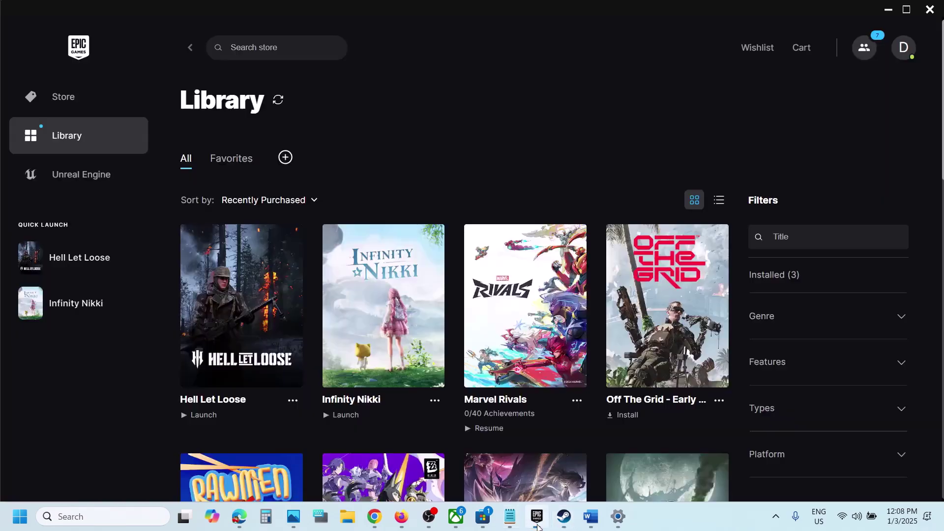
{"action": "left_click", "coordinate": [292, 401]}
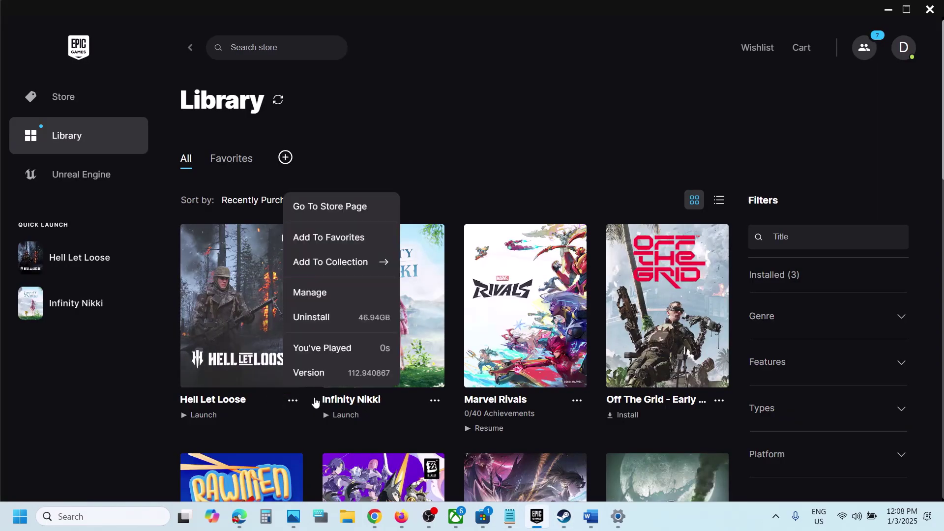
{"action": "left_click", "coordinate": [328, 294]}
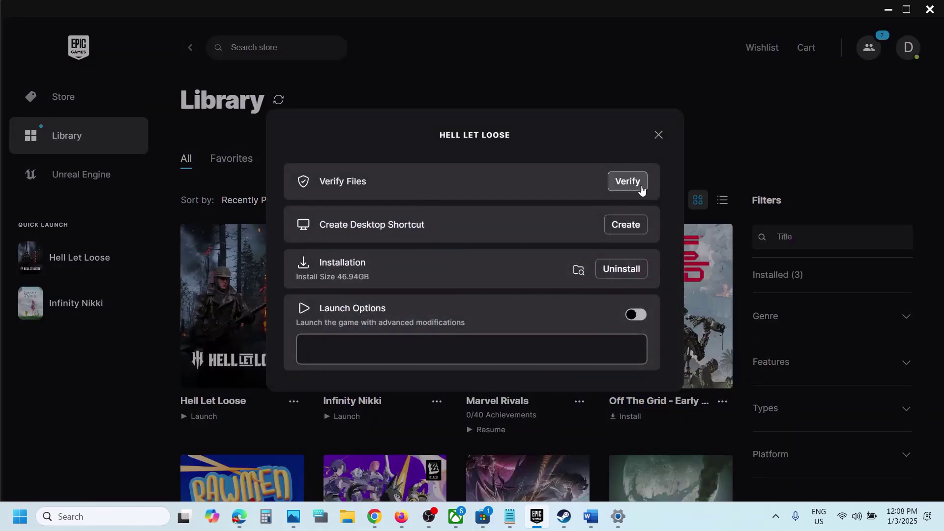
{"action": "left_click", "coordinate": [659, 136]}
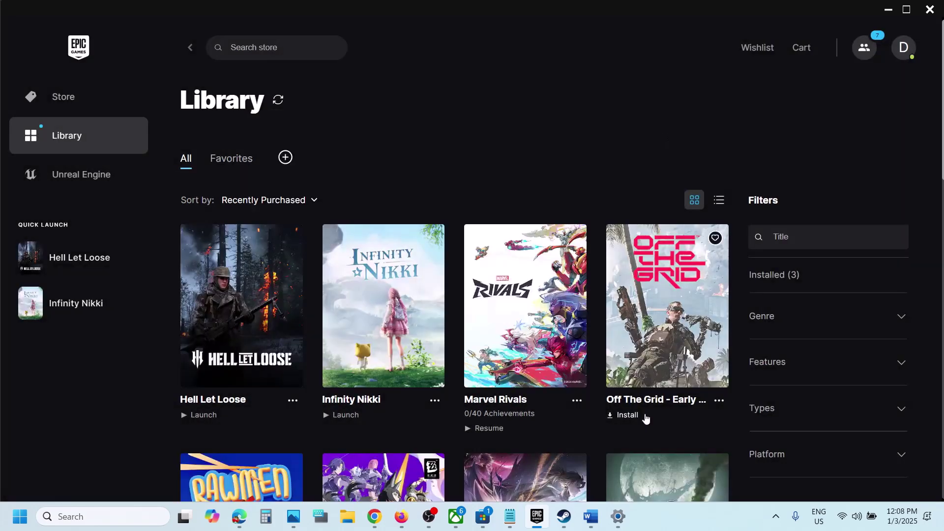
Switch to the Word notes and look up the computer's Restart power option for Step 1 without restarting
{"action": "left_click", "coordinate": [592, 519]}
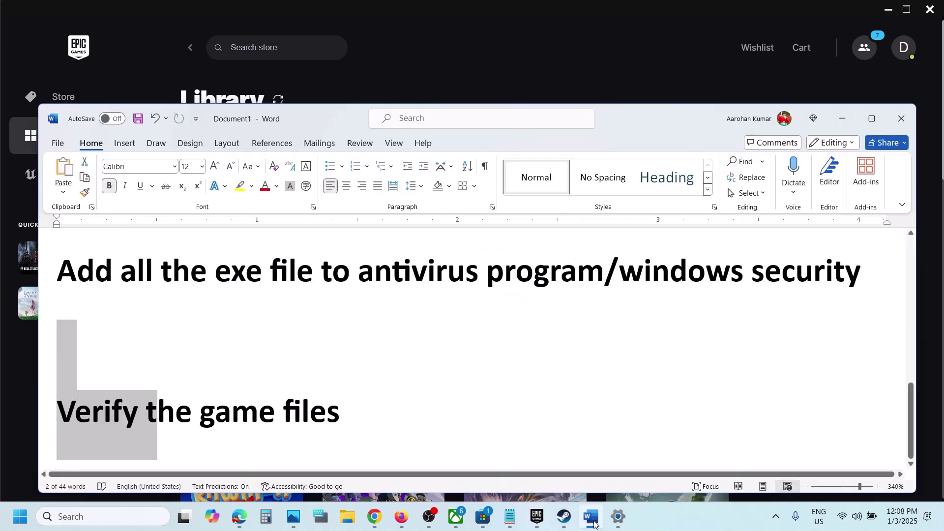
{"action": "left_click", "coordinate": [674, 521]}
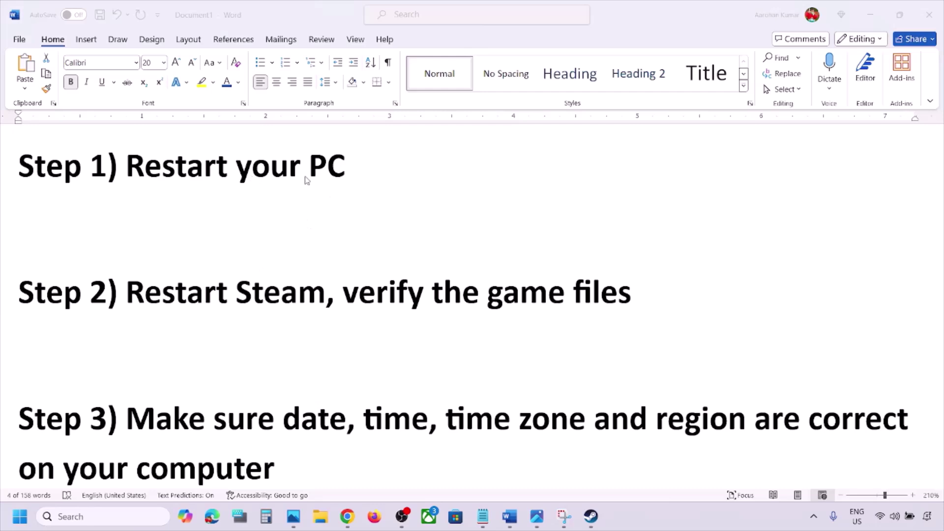
{"action": "left_click", "coordinate": [20, 517]}
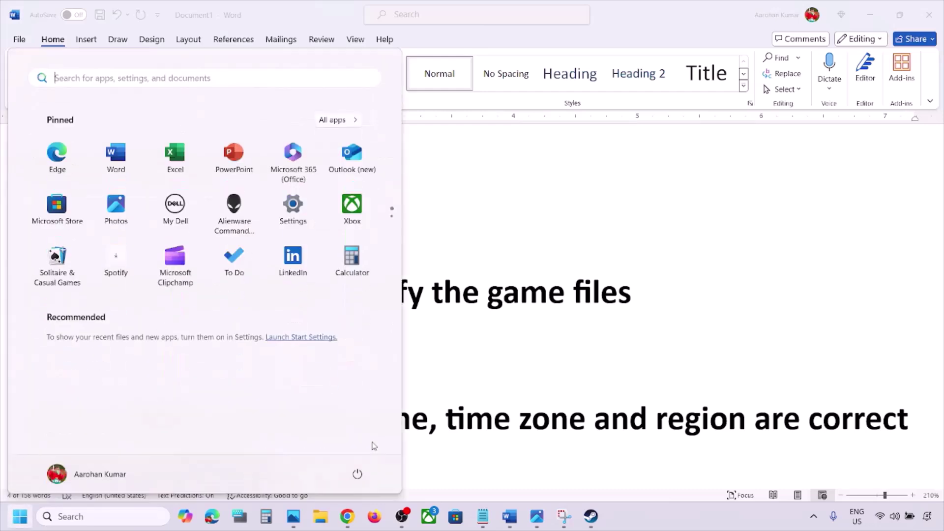
{"action": "left_click", "coordinate": [358, 473]}
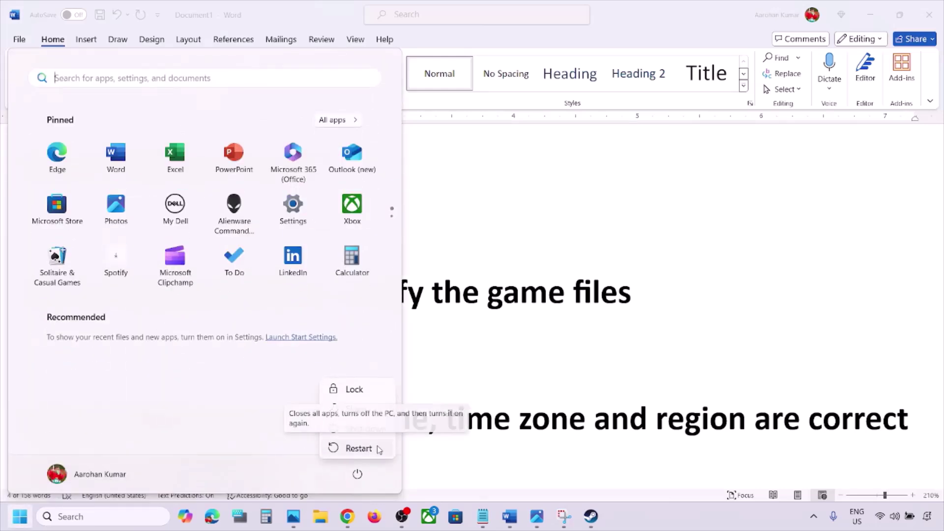
{"action": "left_click", "coordinate": [603, 347]}
{"action": "left_click", "coordinate": [605, 326]}
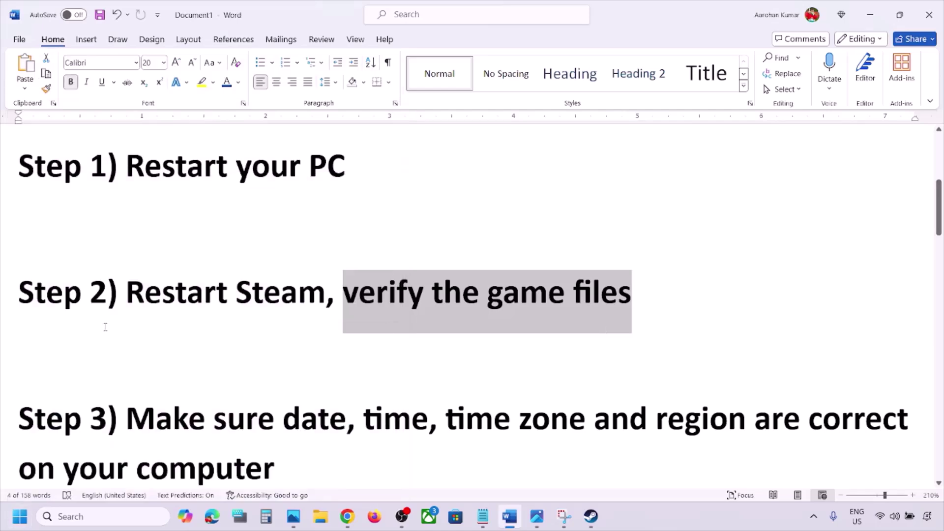
Switch to Steam, view its Exit option, and search Windows for "steam" to look up the Run as administrator option
{"action": "left_click", "coordinate": [590, 516]}
{"action": "left_click", "coordinate": [30, 11]}
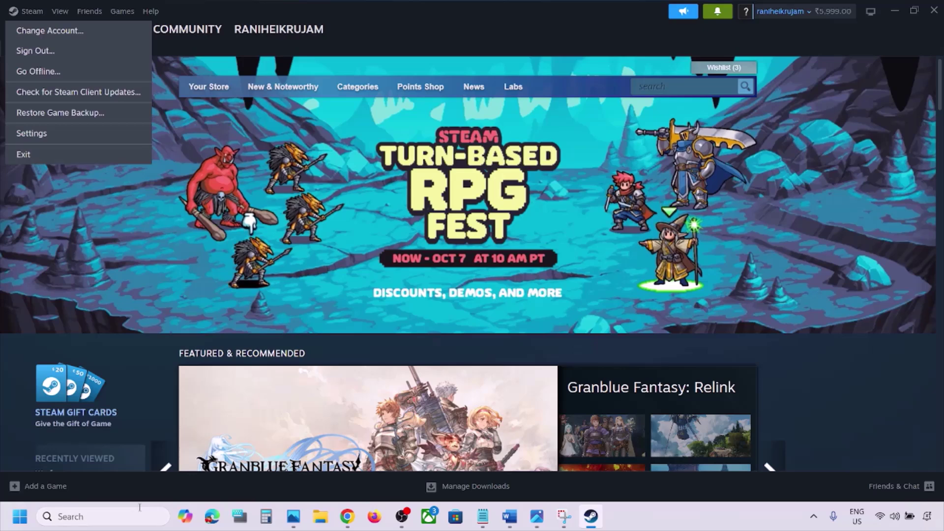
{"action": "left_click", "coordinate": [95, 517]}
{"action": "type", "text": "steam"}
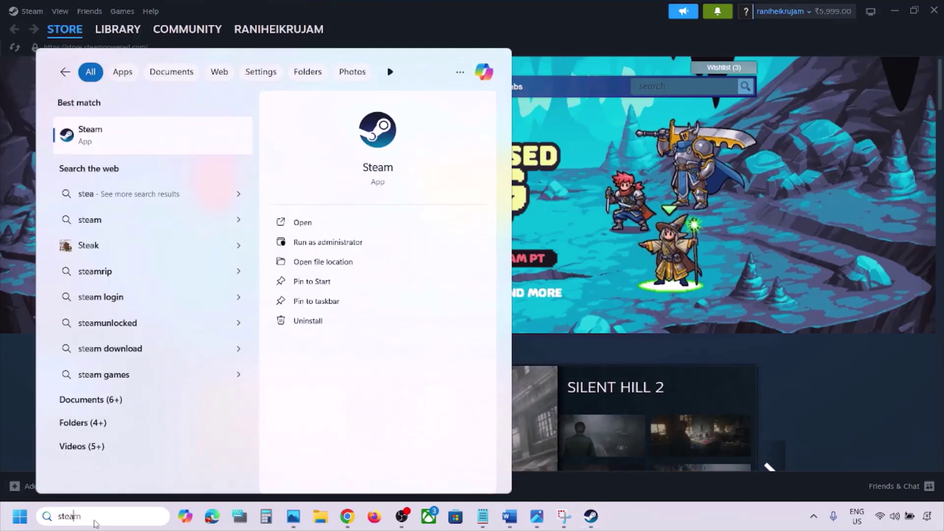
{"action": "right_click", "coordinate": [104, 146]}
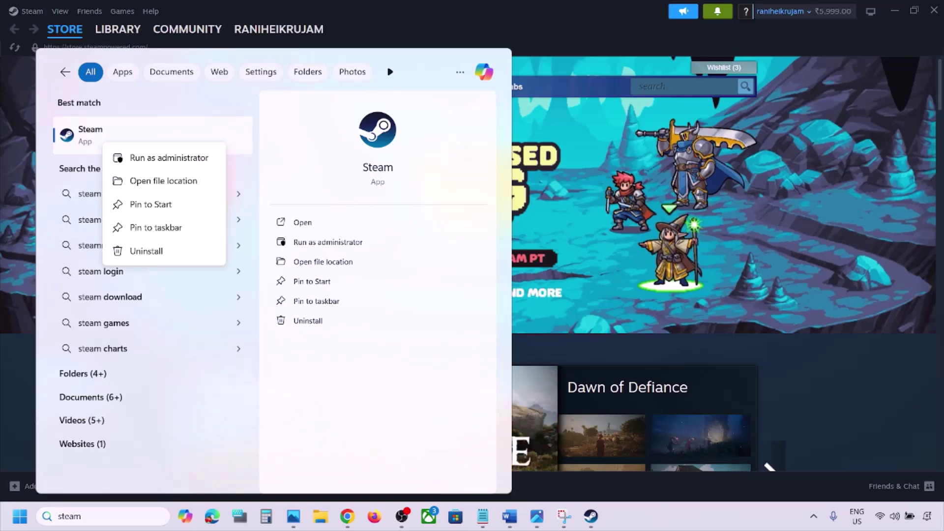
{"action": "left_click", "coordinate": [620, 517]}
Mark "verify the game files" in Step 2 of the Word notes and look through the Steam guide screenshots starting at 0.png
{"action": "left_click", "coordinate": [510, 516]}
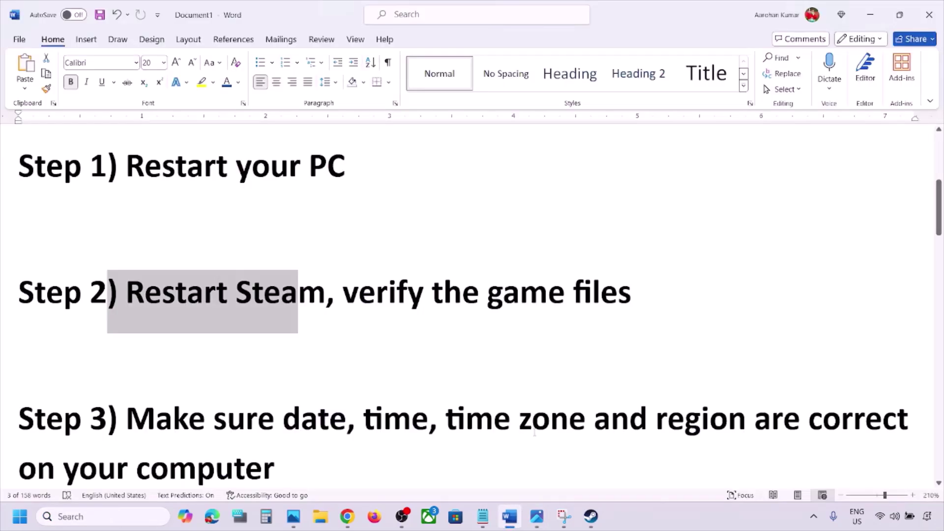
{"action": "left_click_drag", "start_coordinate": [344, 295], "coordinate": [629, 292]}
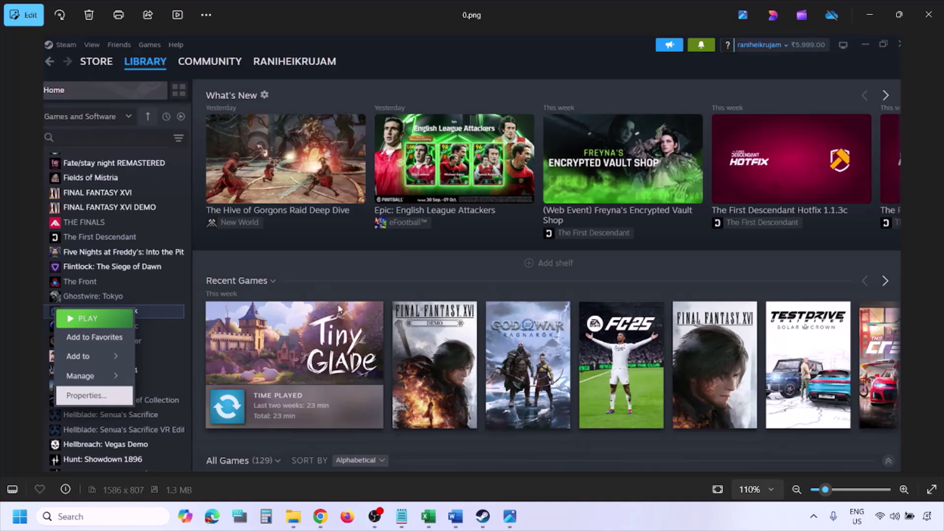
{"action": "scroll", "coordinate": [339, 309], "scroll_direction": "down", "scroll_amount": 1}
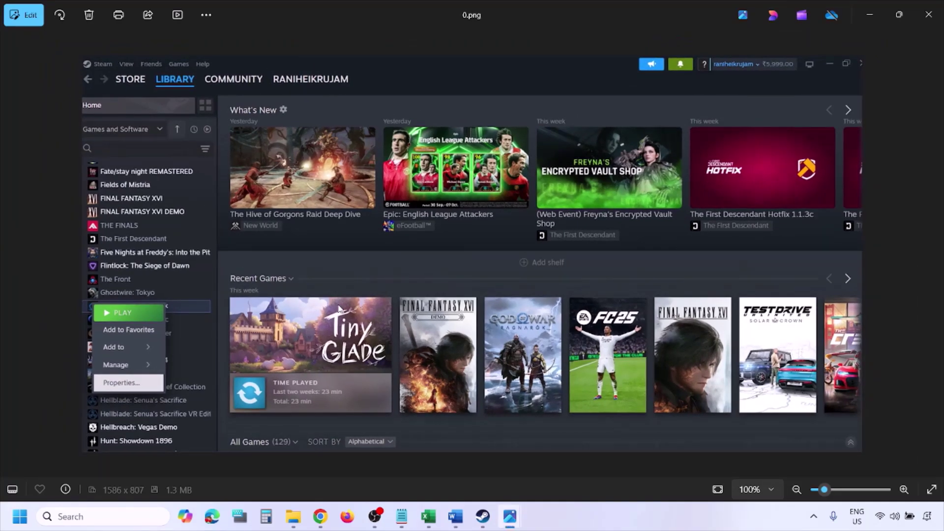
{"action": "key", "text": "Right"}
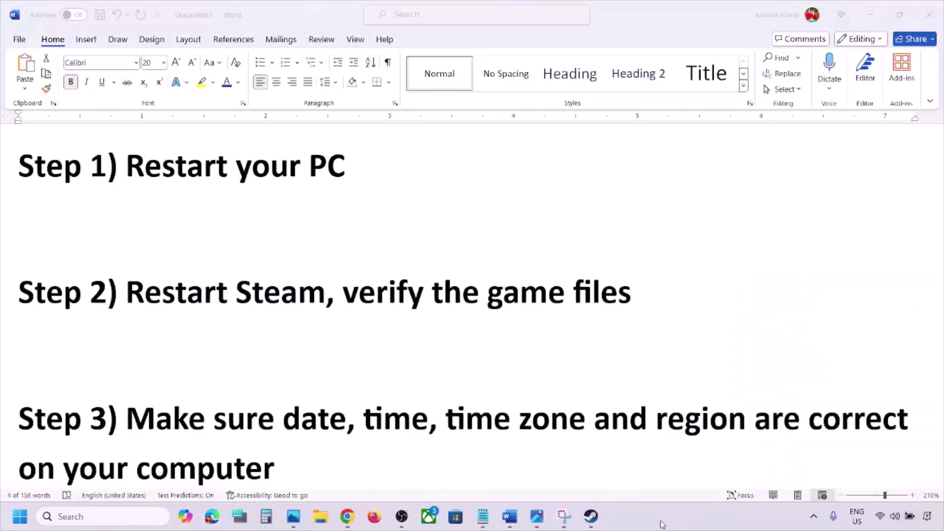
Open the Windows date and time settings and synchronize the clock with the time server
{"action": "scroll", "coordinate": [384, 348], "scroll_direction": "down", "scroll_amount": 3}
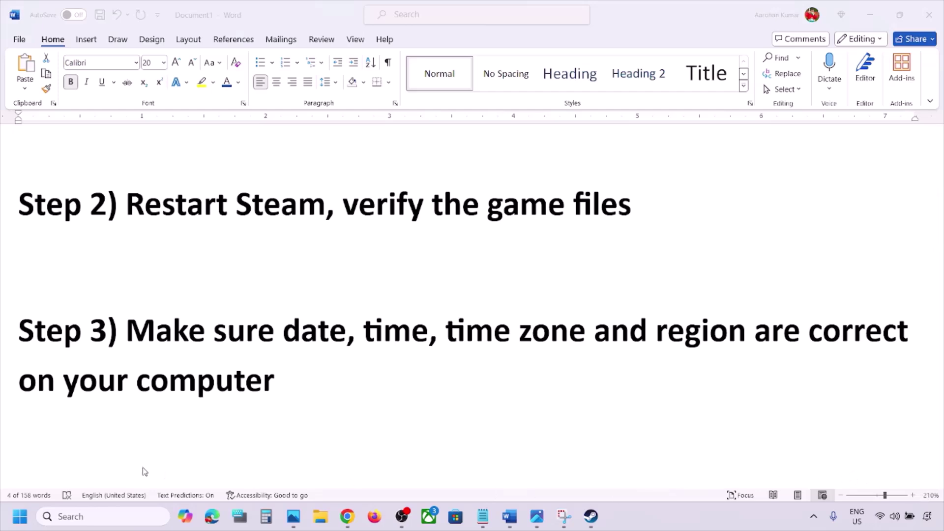
{"action": "key", "text": "super+i"}
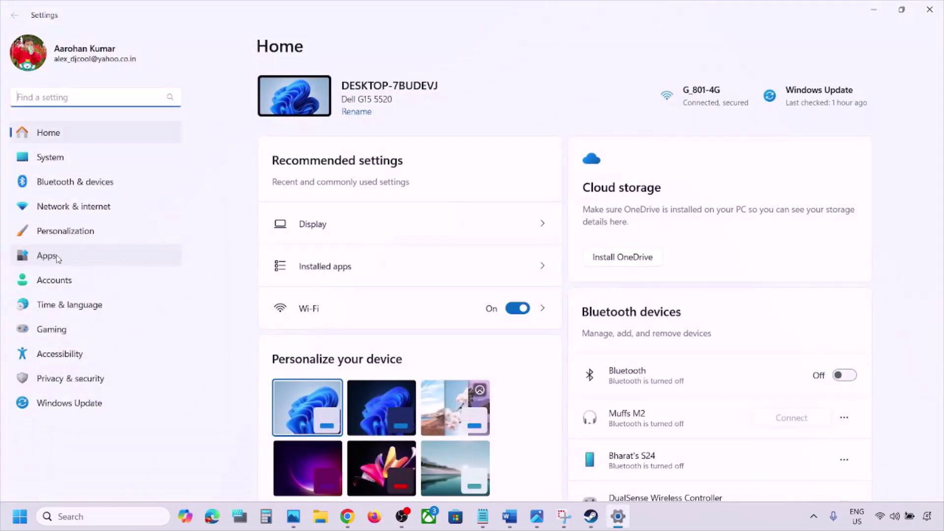
{"action": "left_click", "coordinate": [59, 305]}
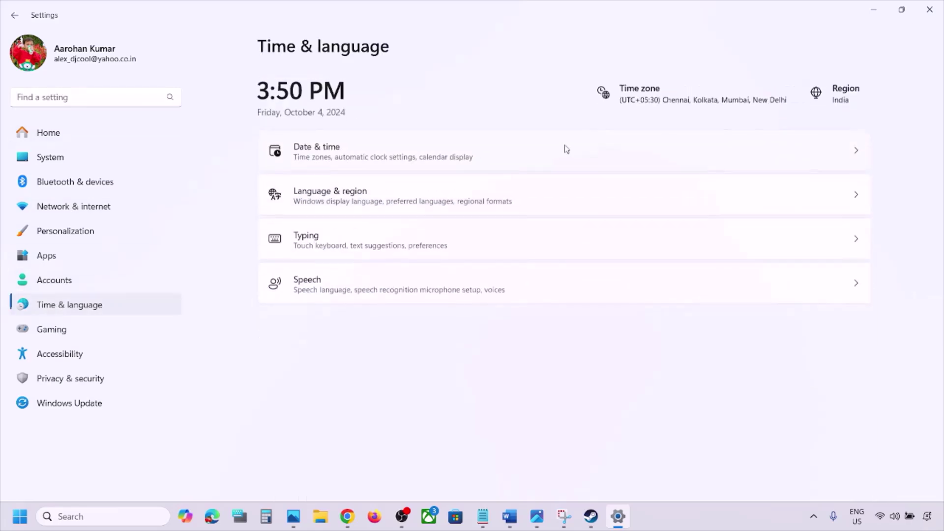
{"action": "left_click", "coordinate": [429, 158]}
{"action": "scroll", "coordinate": [447, 258], "scroll_direction": "down", "scroll_amount": 2}
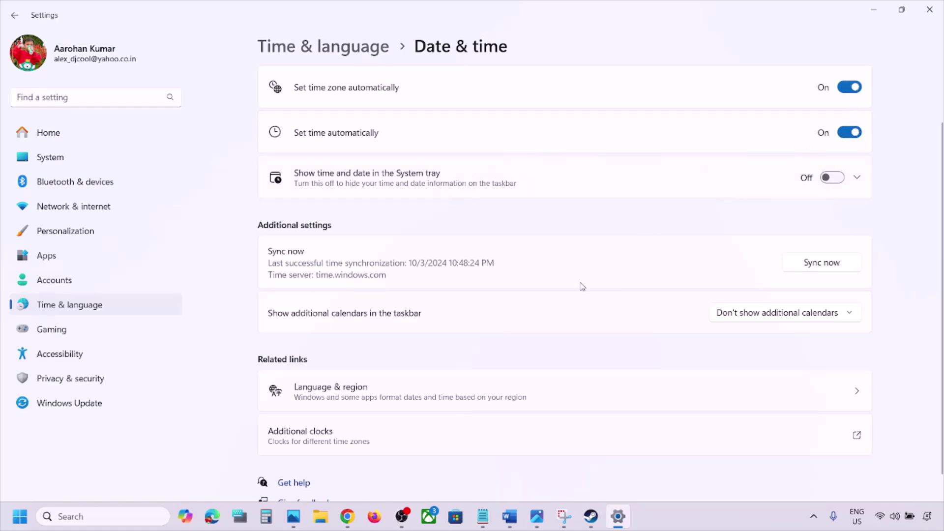
{"action": "scroll", "coordinate": [582, 287], "scroll_direction": "down", "scroll_amount": 2}
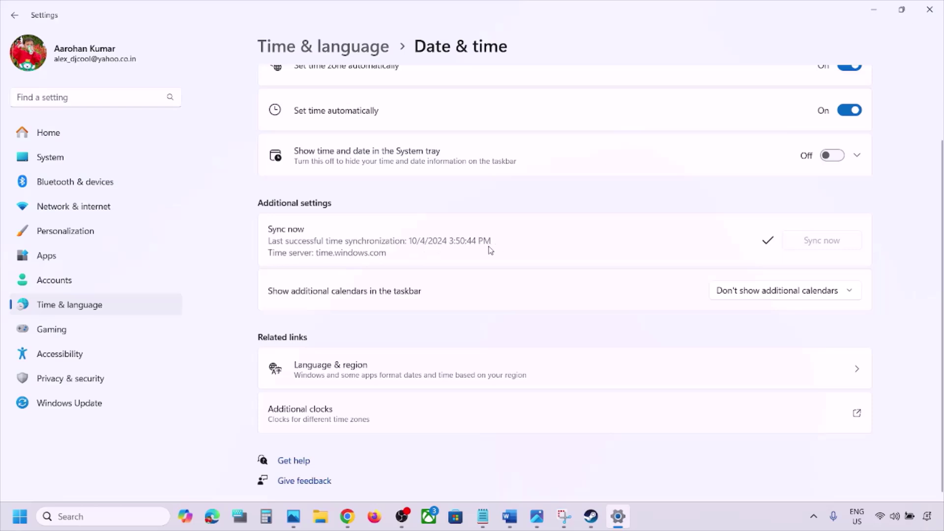
Check the country or region choice in the language and region settings, and close Settings
{"action": "left_click", "coordinate": [108, 308]}
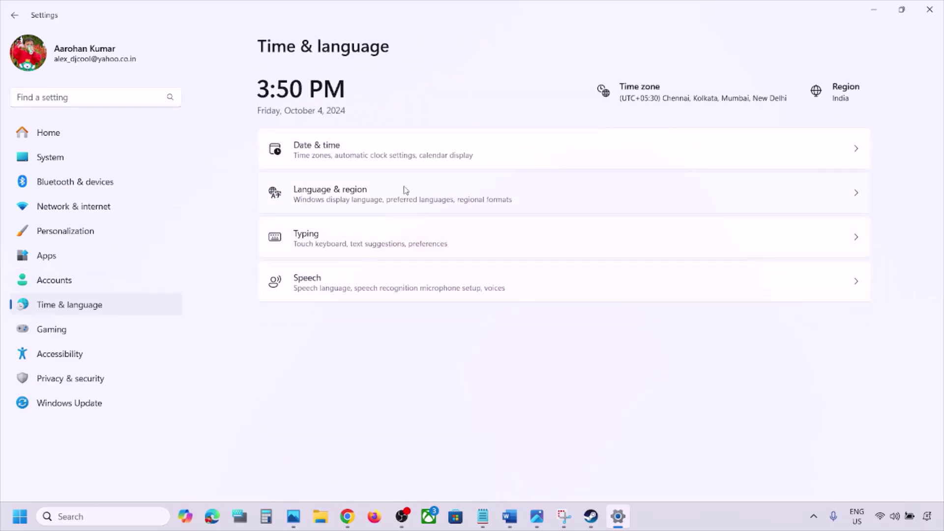
{"action": "left_click", "coordinate": [406, 191]}
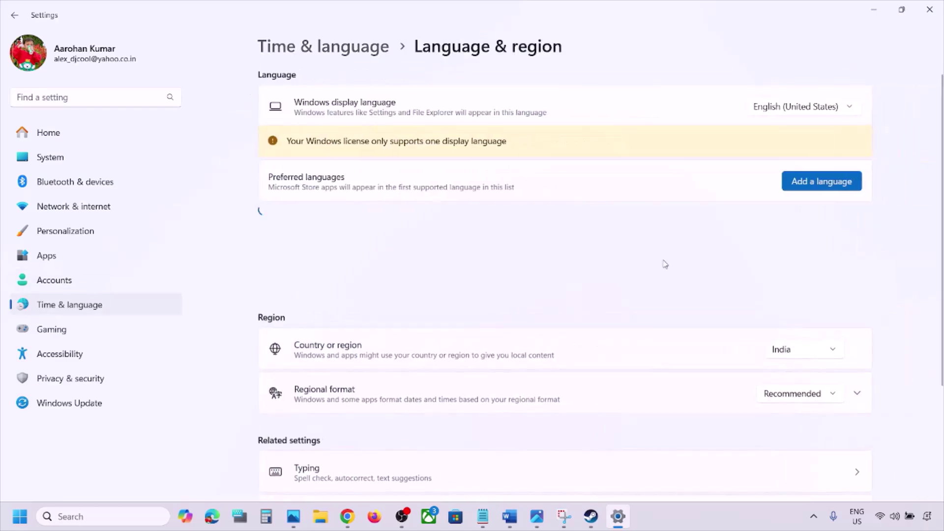
{"action": "left_click", "coordinate": [783, 350]}
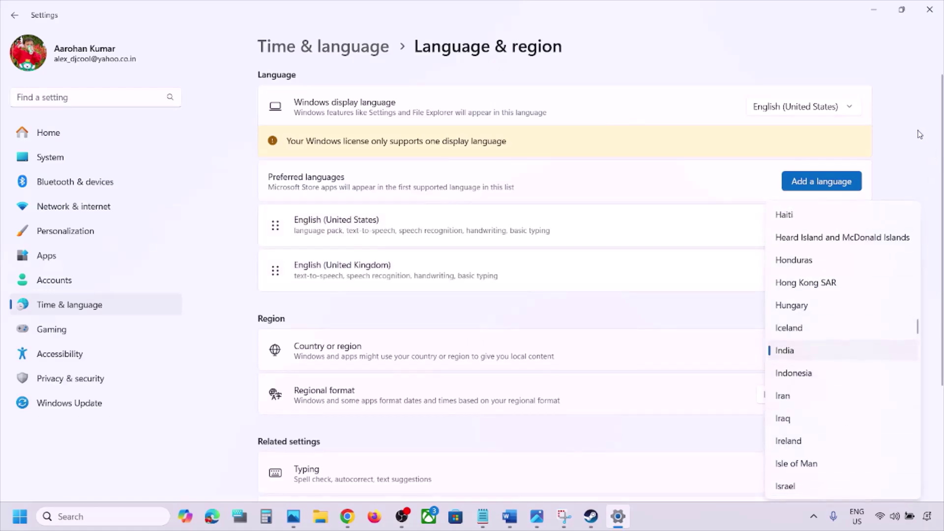
{"action": "left_click", "coordinate": [927, 53]}
{"action": "left_click", "coordinate": [930, 9]}
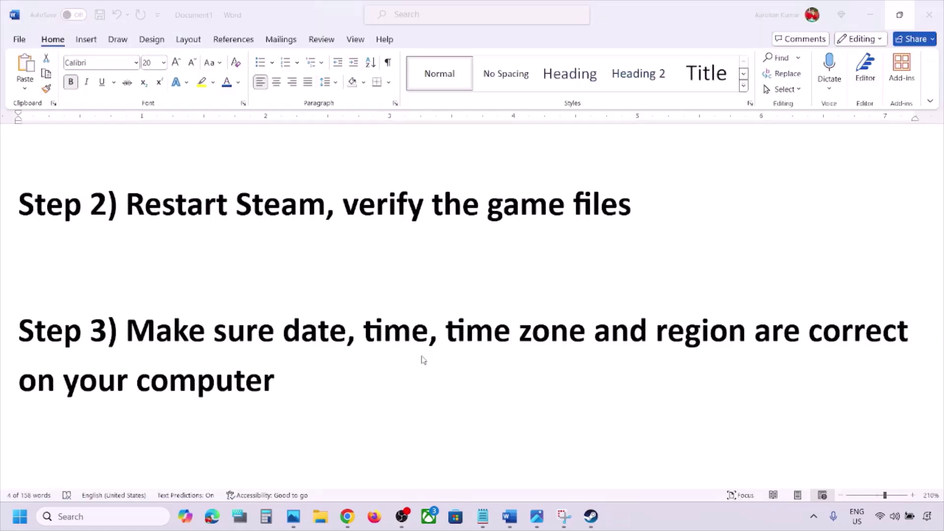
Go to Step 4 of the notes, mark "Shut down your computer", and look up the computer's Shut down power option
{"action": "scroll", "coordinate": [423, 360], "scroll_direction": "down", "scroll_amount": 1}
{"action": "scroll", "coordinate": [423, 360], "scroll_direction": "down", "scroll_amount": 5}
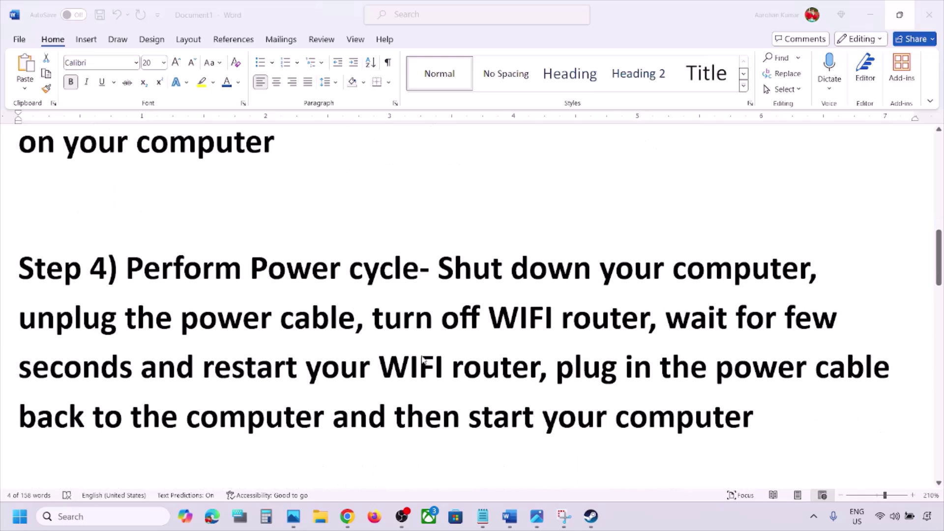
{"action": "scroll", "coordinate": [423, 360], "scroll_direction": "up", "scroll_amount": 1}
{"action": "left_click", "coordinate": [442, 249]}
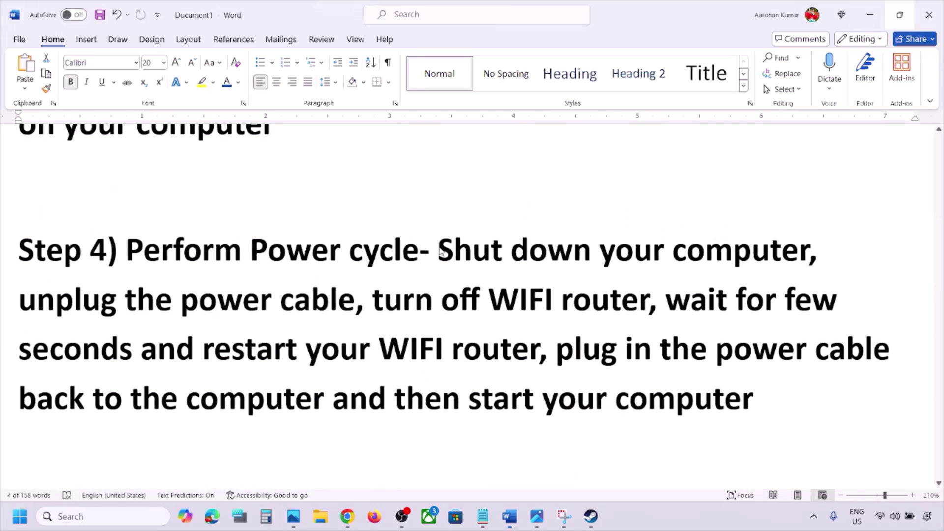
{"action": "left_click_drag", "start_coordinate": [441, 248], "coordinate": [809, 251]}
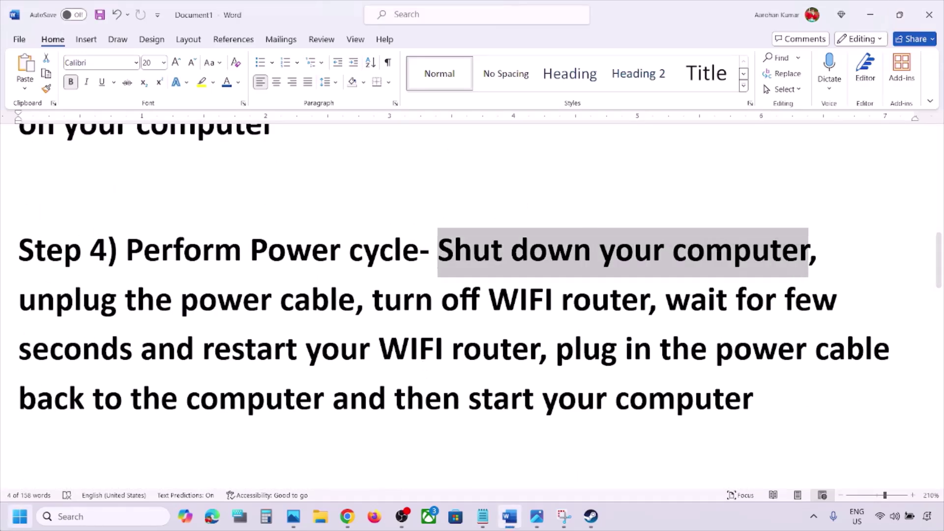
{"action": "key", "text": "super"}
{"action": "left_click", "coordinate": [358, 474]}
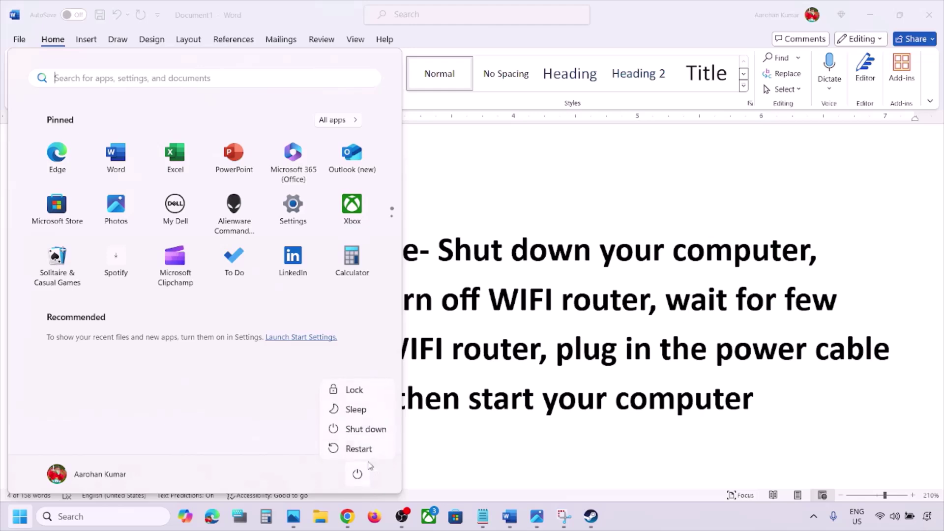
{"action": "left_click", "coordinate": [586, 330]}
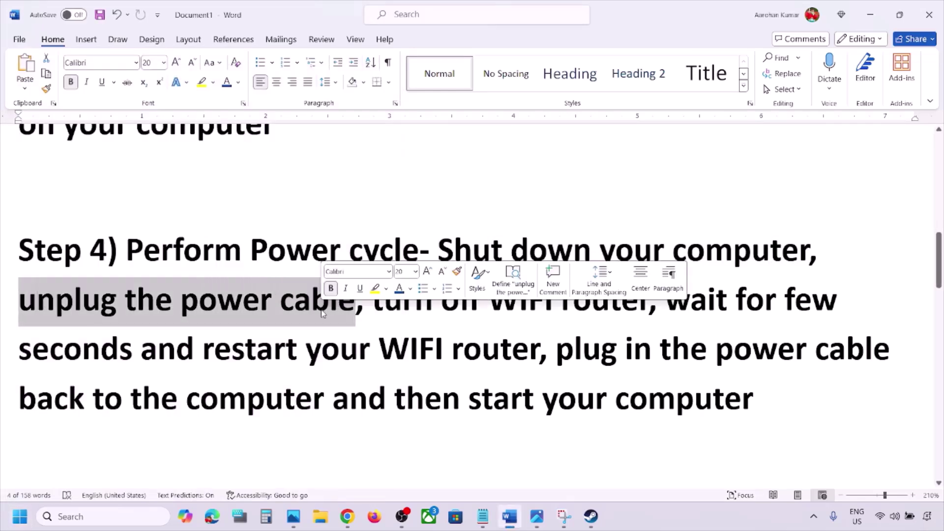
Mark the remaining Step 4 instructions from turning off the router to starting the computer, and move on to the Step 5 commands
{"action": "left_click", "coordinate": [415, 299]}
{"action": "left_click_drag", "start_coordinate": [372, 299], "coordinate": [299, 416]}
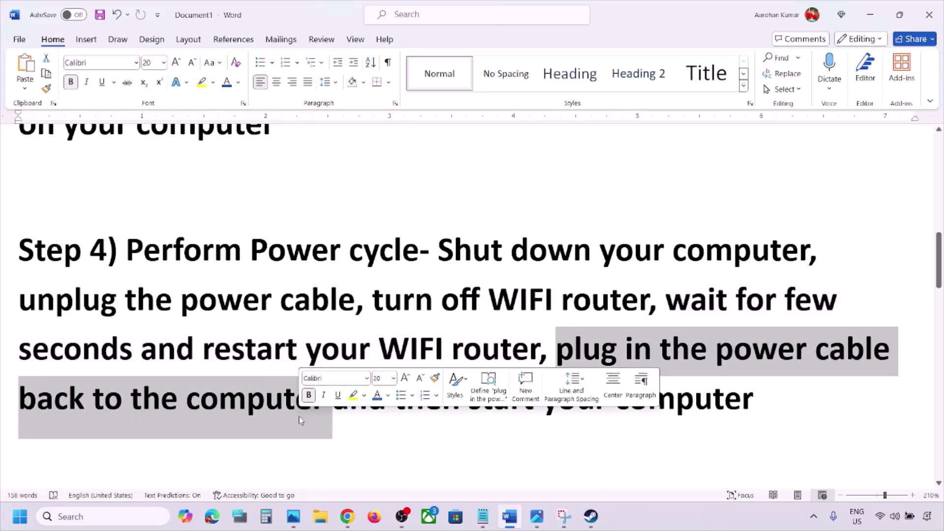
{"action": "left_click", "coordinate": [425, 423]}
{"action": "left_click_drag", "start_coordinate": [395, 402], "coordinate": [754, 402]}
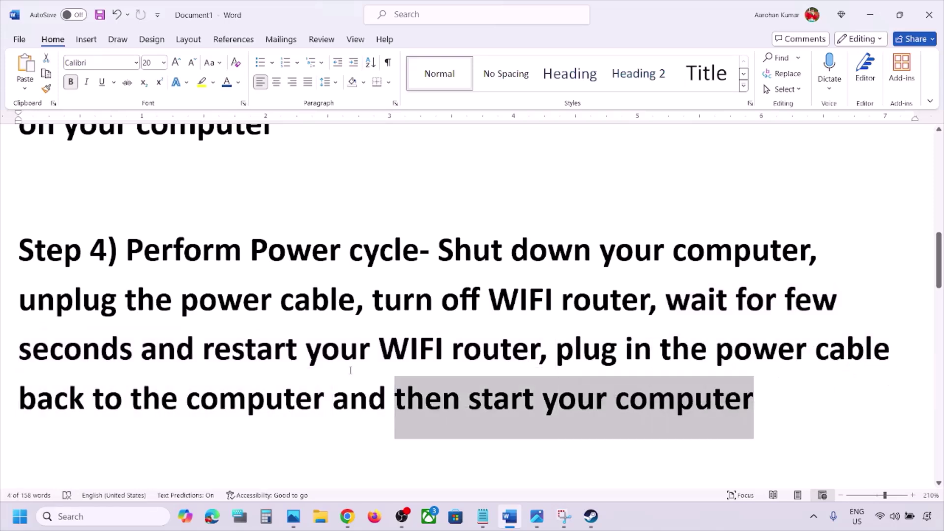
{"action": "left_click", "coordinate": [287, 364]}
{"action": "scroll", "coordinate": [287, 364], "scroll_direction": "down", "scroll_amount": 5}
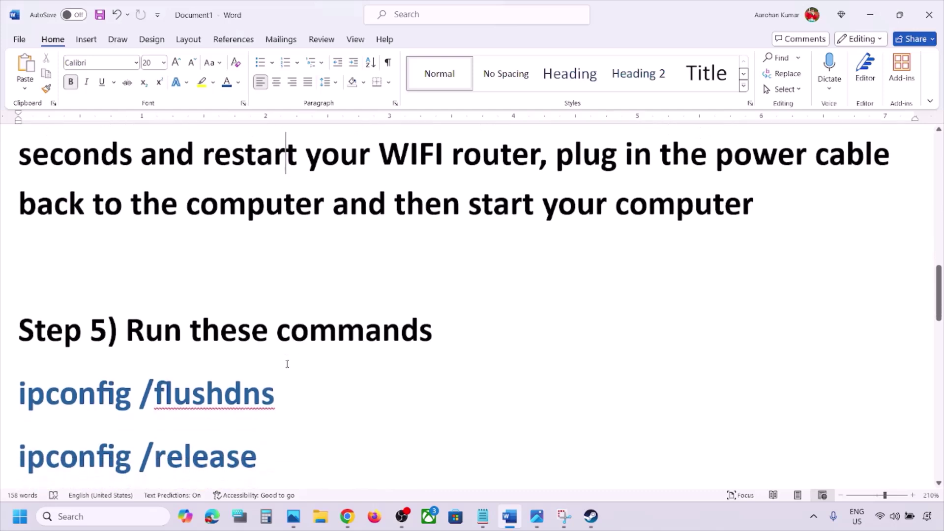
{"action": "scroll", "coordinate": [287, 364], "scroll_direction": "down", "scroll_amount": 1}
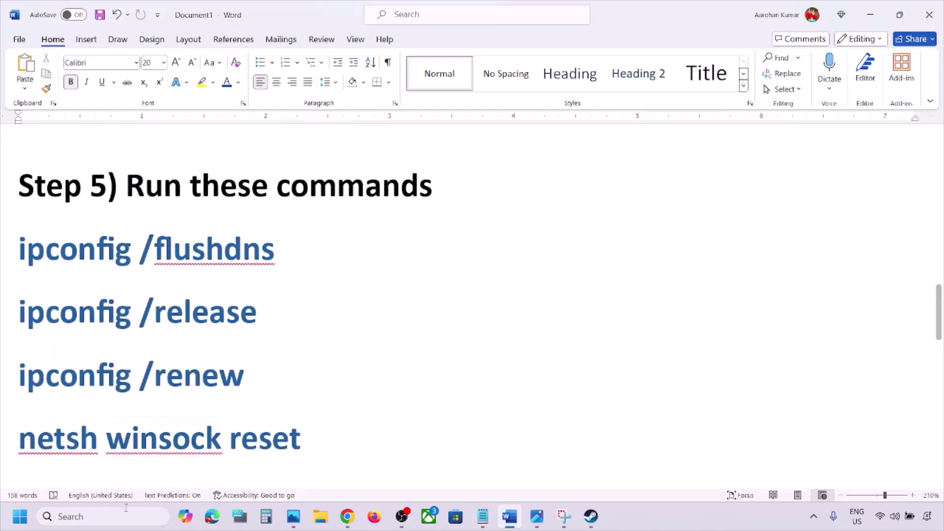
Search Windows for cmd and open Command Prompt as administrator
{"action": "left_click", "coordinate": [101, 517]}
{"action": "type", "text": "cmd"}
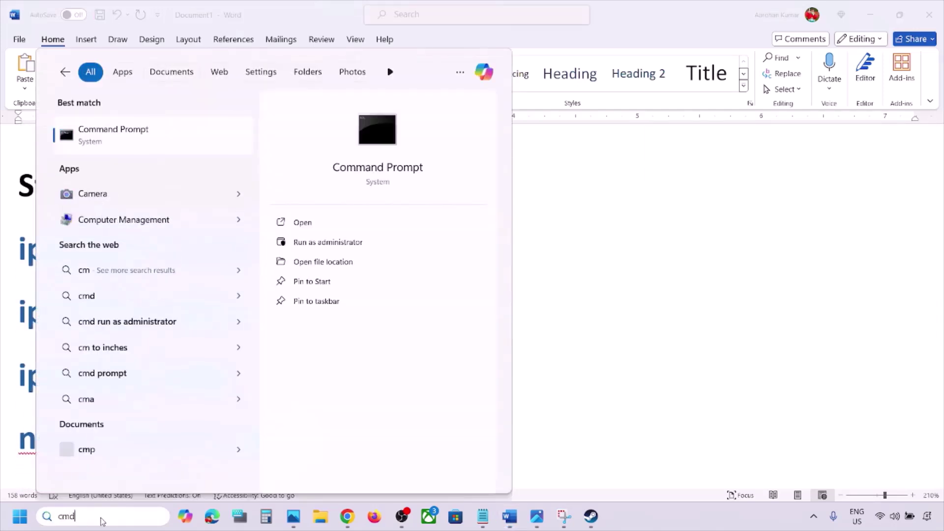
{"action": "right_click", "coordinate": [120, 144]}
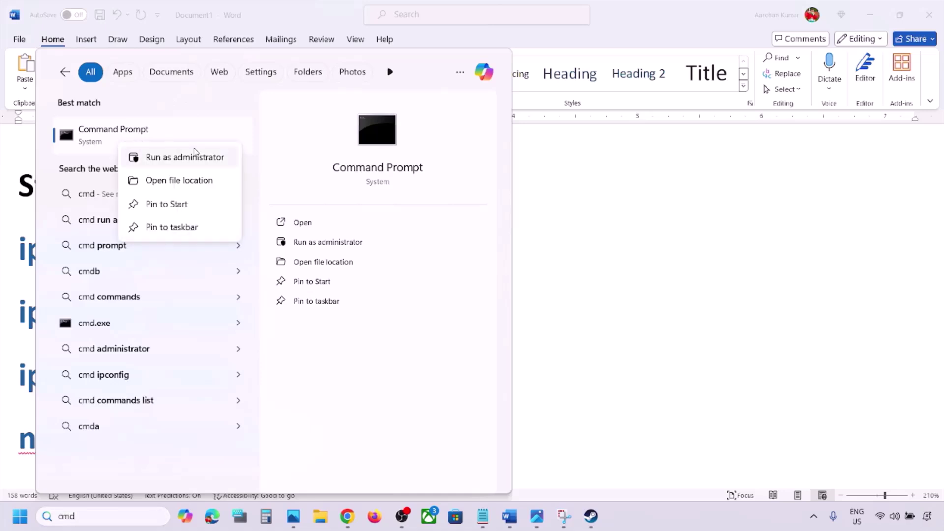
{"action": "left_click", "coordinate": [202, 158]}
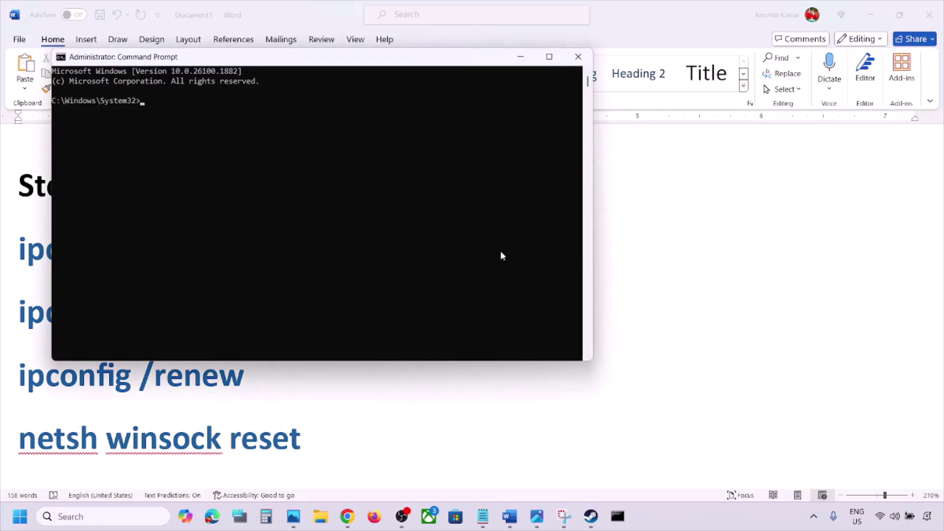
Copy "ipconfig /flushdns" from the Step 5 notes and run it in Command Prompt
{"action": "left_click", "coordinate": [740, 317]}
{"action": "left_click_drag", "start_coordinate": [153, 251], "coordinate": [19, 250]}
{"action": "right_click", "coordinate": [22, 248]}
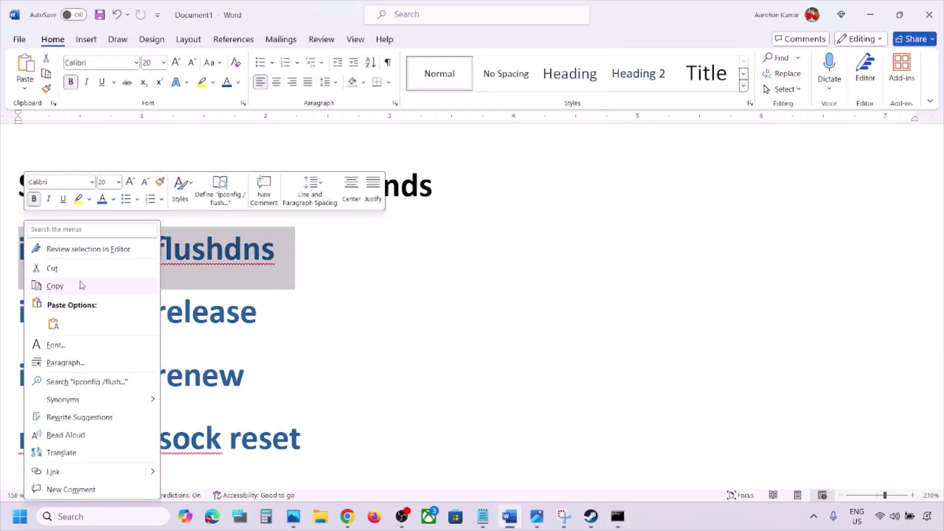
{"action": "left_click", "coordinate": [82, 286]}
{"action": "key", "text": "alt+Tab"}
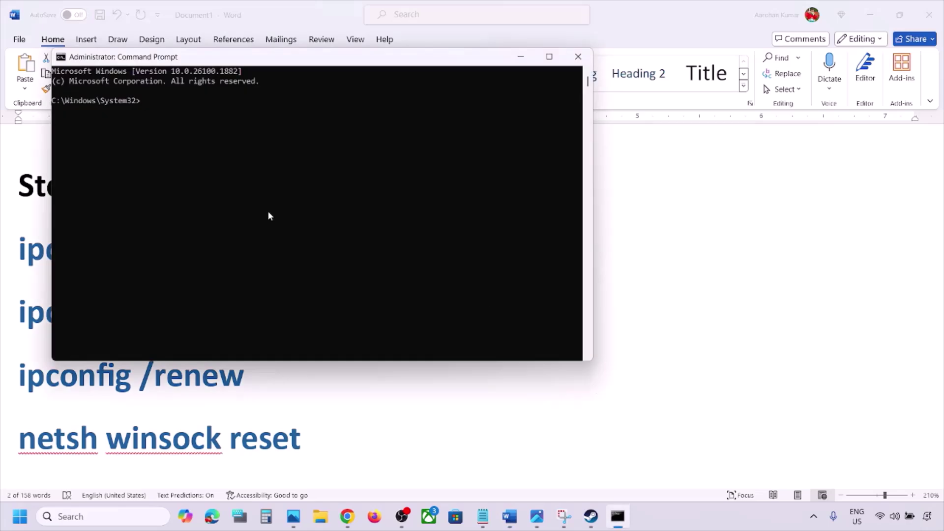
{"action": "key", "text": "ctrl+v"}
{"action": "key", "text": "Return"}
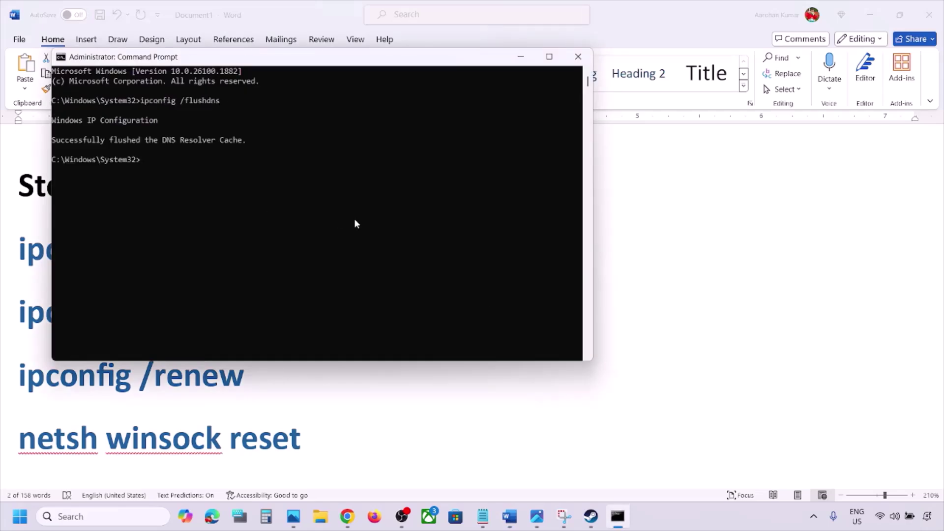
Copy "ipconfig /release" from the notes and run it in Command Prompt
{"action": "key", "text": "alt+Tab"}
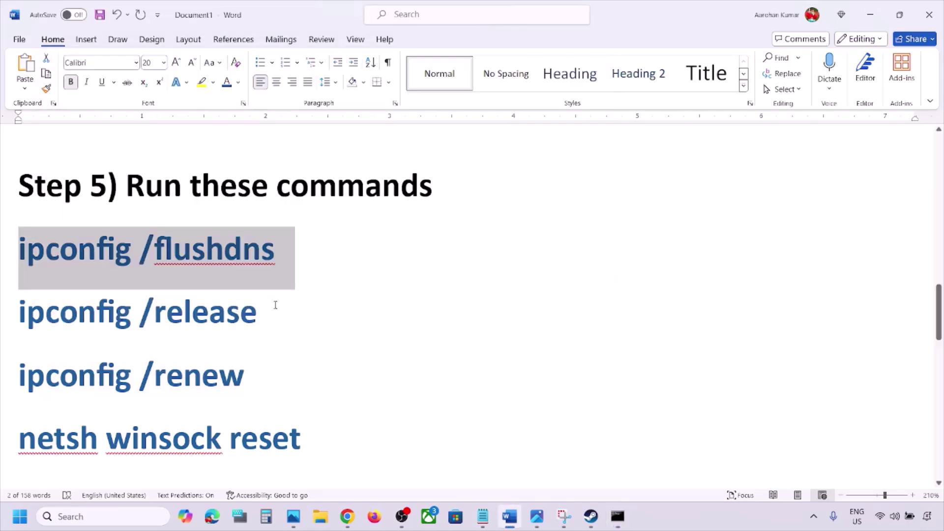
{"action": "left_click_drag", "start_coordinate": [275, 305], "coordinate": [77, 317]}
{"action": "right_click", "coordinate": [57, 319]}
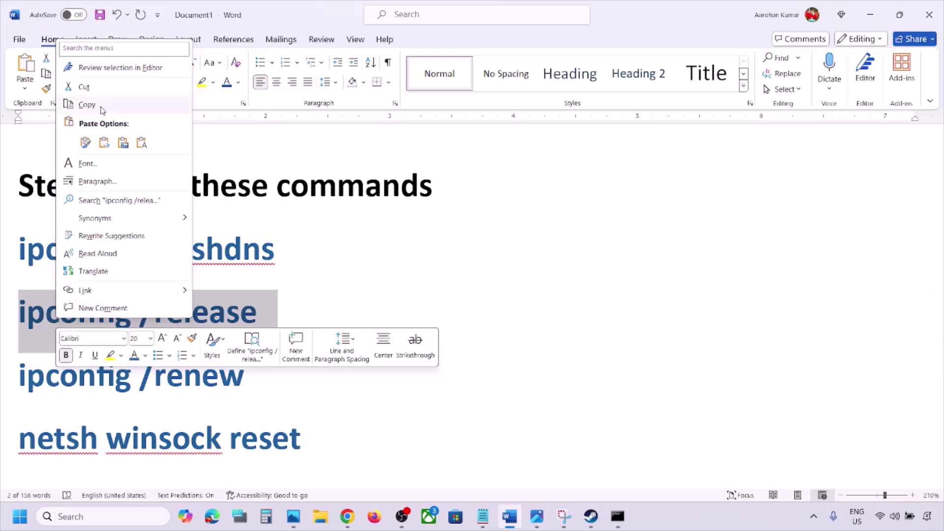
{"action": "left_click", "coordinate": [101, 106]}
{"action": "left_click", "coordinate": [617, 517]}
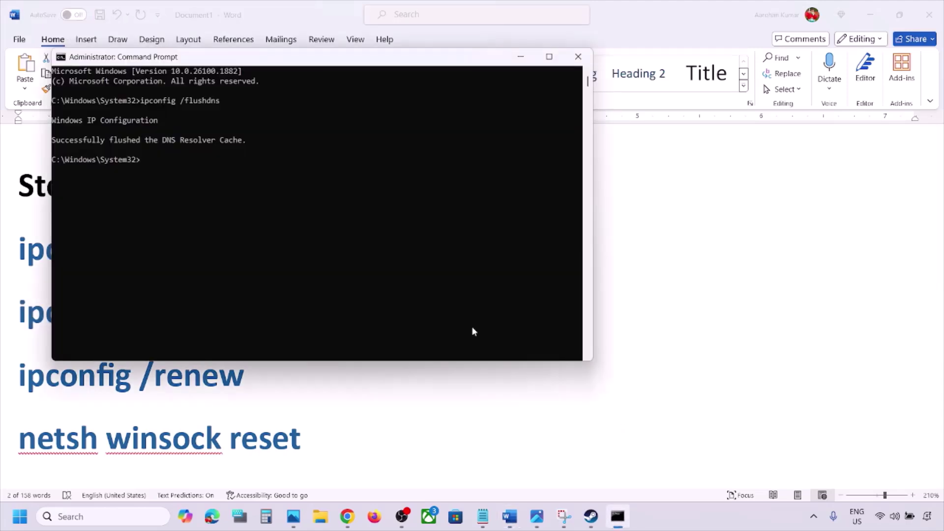
{"action": "right_click", "coordinate": [472, 328]}
{"action": "key", "text": "Return"}
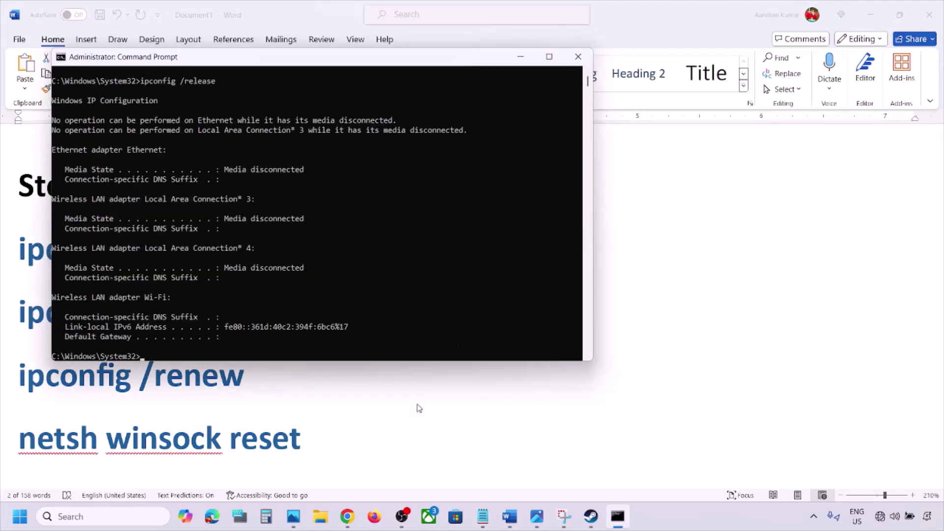
Copy "ipconfig /renew" from the notes and run it in Command Prompt
{"action": "key", "text": "alt+Tab"}
{"action": "scroll", "coordinate": [311, 382], "scroll_direction": "down", "scroll_amount": 4}
{"action": "scroll", "coordinate": [269, 293], "scroll_direction": "up", "scroll_amount": 1}
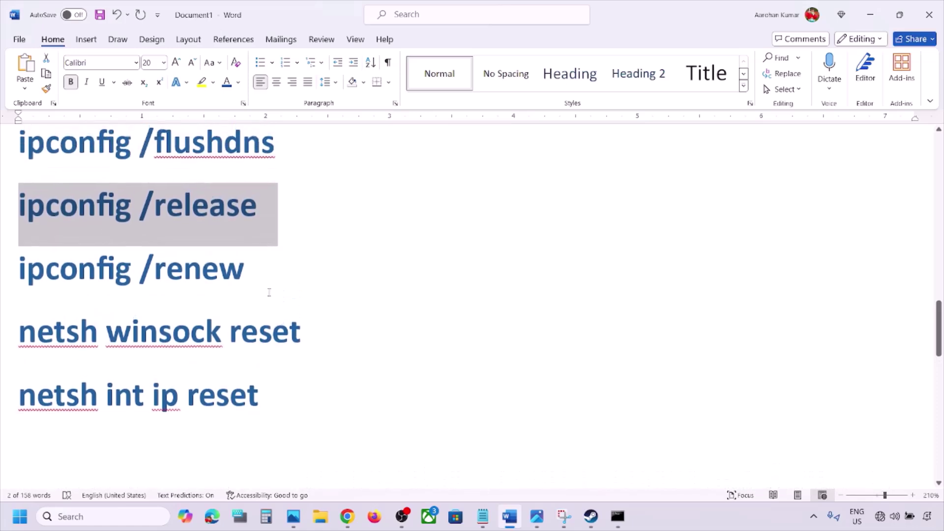
{"action": "left_click_drag", "start_coordinate": [255, 268], "coordinate": [79, 270]}
{"action": "key", "text": "ctrl+c"}
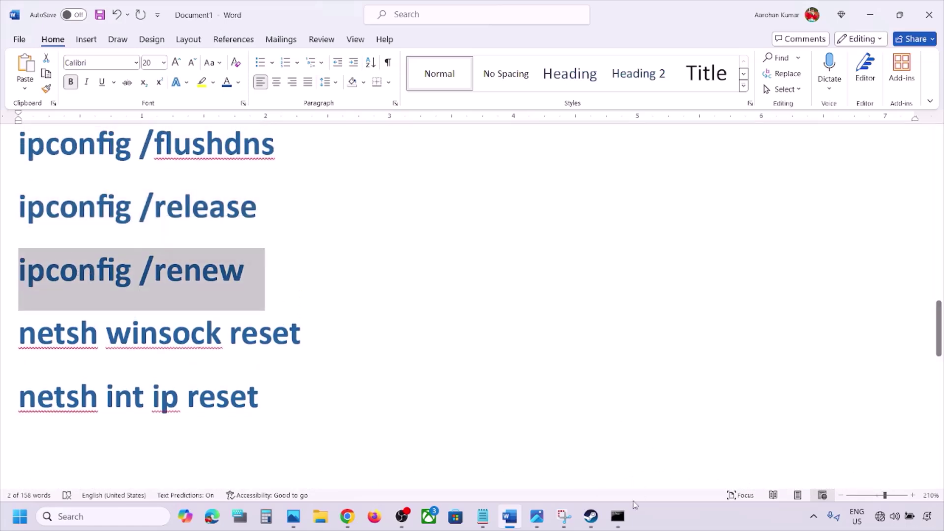
{"action": "key", "text": "alt+Tab"}
{"action": "right_click", "coordinate": [484, 320]}
{"action": "key", "text": "Return"}
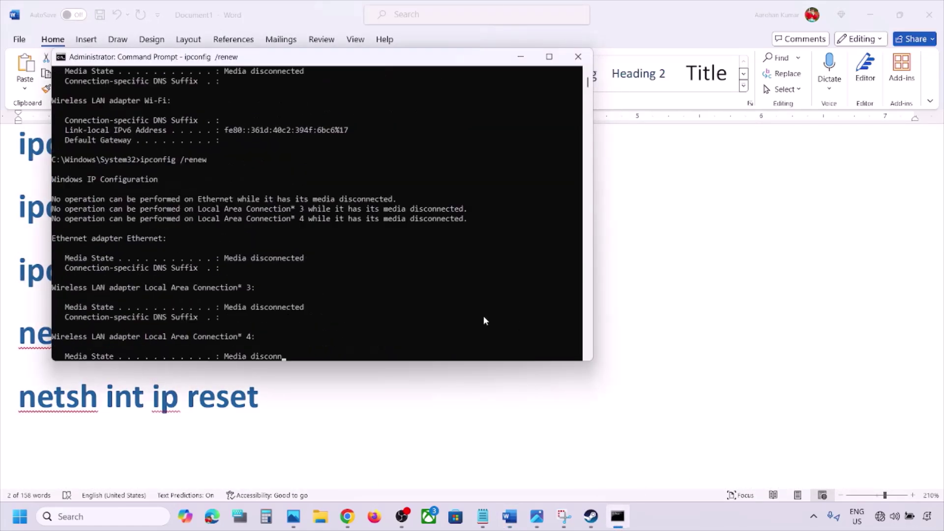
Copy "netsh winsock reset" from the notes and run it in Command Prompt
{"action": "key", "text": "alt+Tab"}
{"action": "left_click_drag", "start_coordinate": [314, 332], "coordinate": [22, 334]}
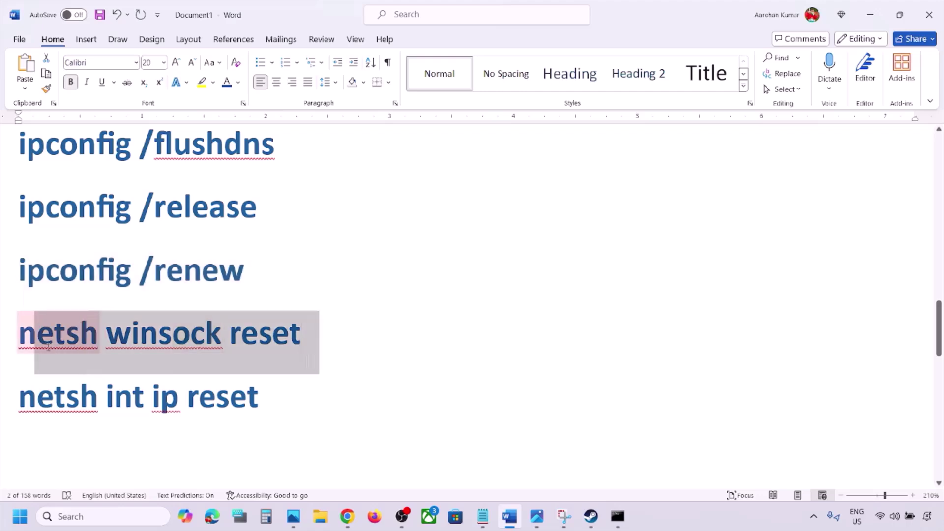
{"action": "left_click", "coordinate": [618, 516]}
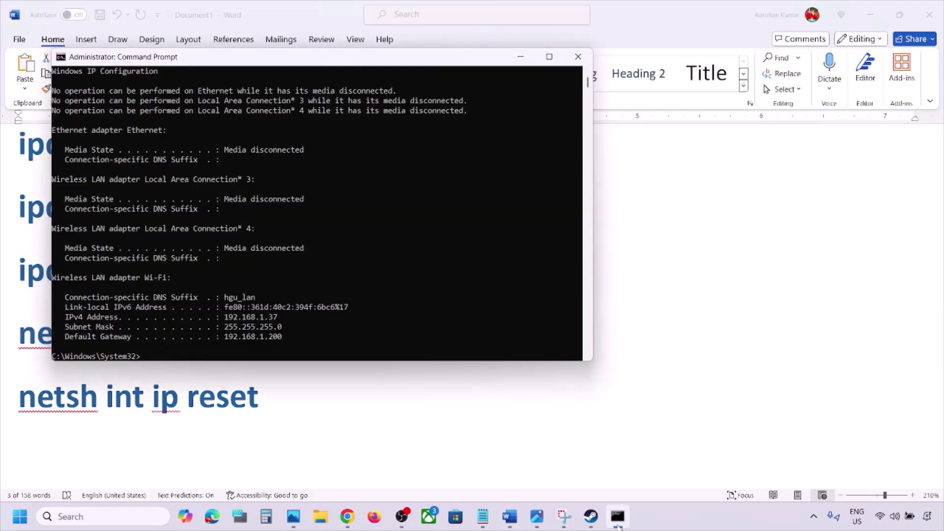
{"action": "key", "text": "ctrl+v"}
{"action": "key", "text": "Return"}
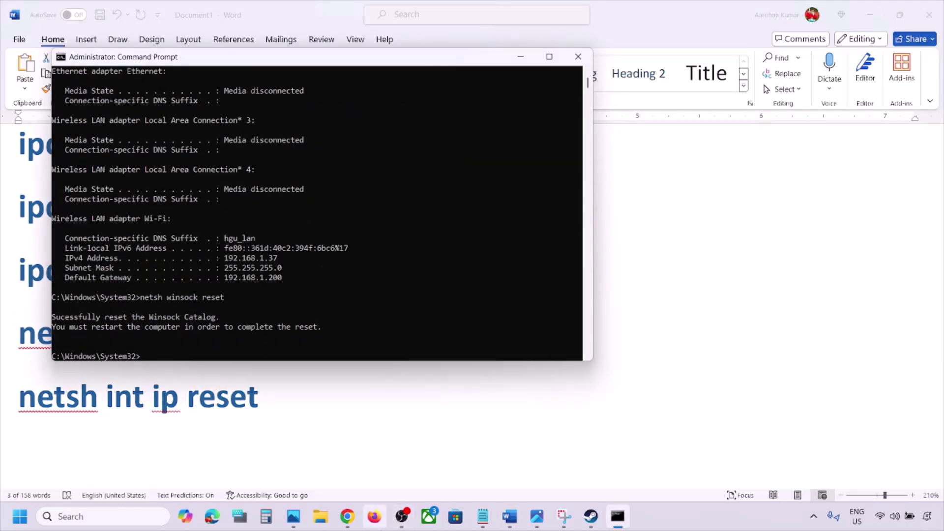
Copy "netsh int ip reset" from the notes, run it in Command Prompt, and close the Command Prompt window
{"action": "key", "text": "alt+Tab"}
{"action": "left_click_drag", "start_coordinate": [297, 397], "coordinate": [19, 400]}
{"action": "left_click", "coordinate": [615, 521]}
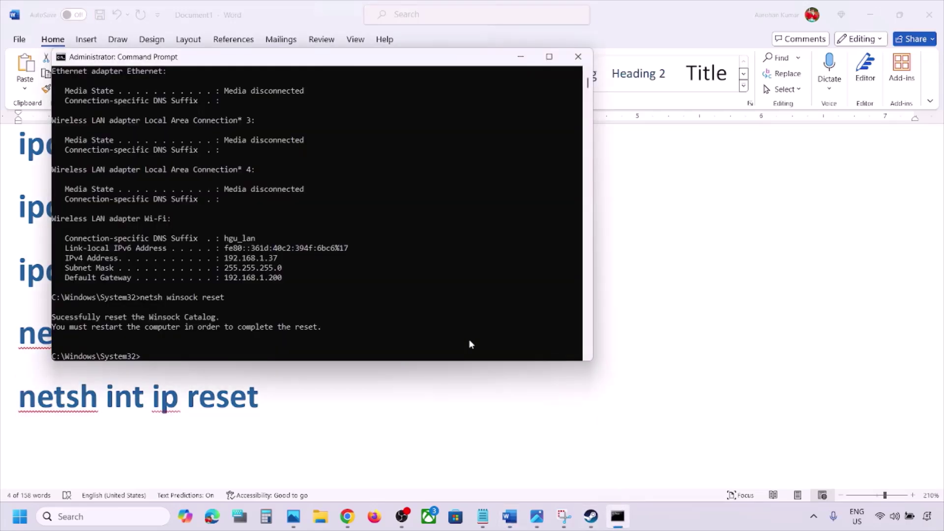
{"action": "key", "text": "ctrl+v"}
{"action": "key", "text": "Return"}
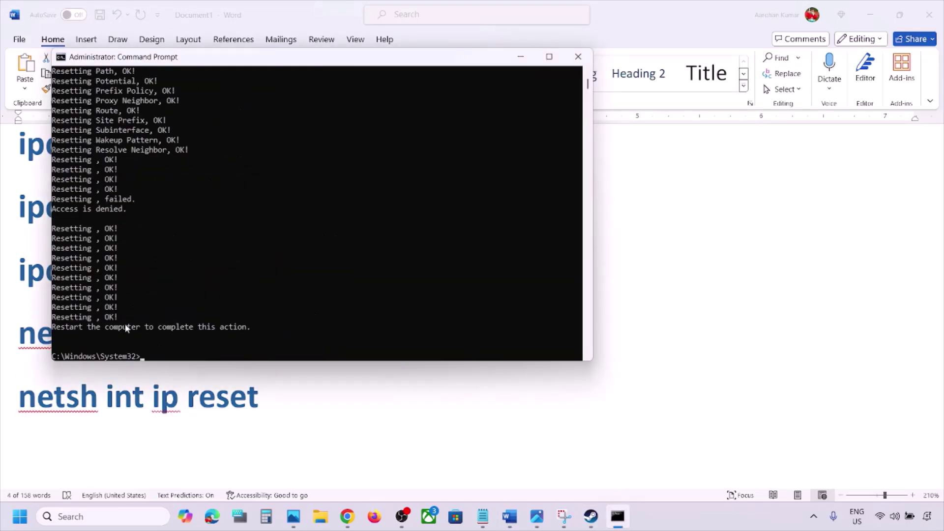
{"action": "left_click_drag", "start_coordinate": [62, 328], "coordinate": [189, 318]}
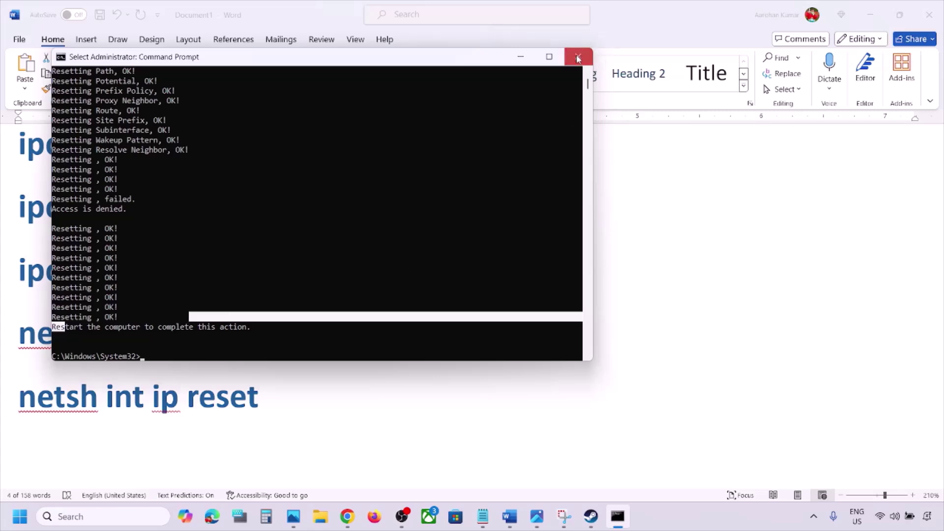
{"action": "left_click", "coordinate": [578, 58]}
Look up the computer's Restart power option and return to the notes without restarting
{"action": "left_click", "coordinate": [20, 516]}
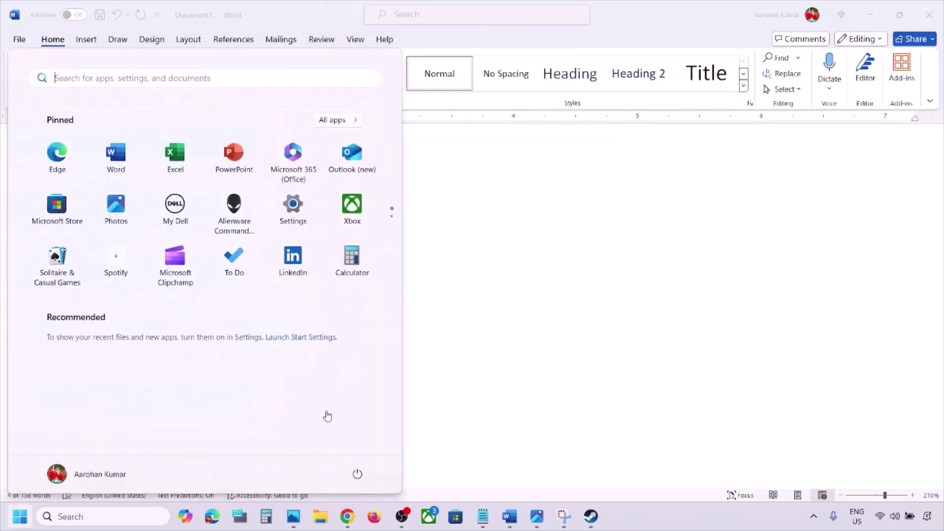
{"action": "left_click", "coordinate": [358, 474]}
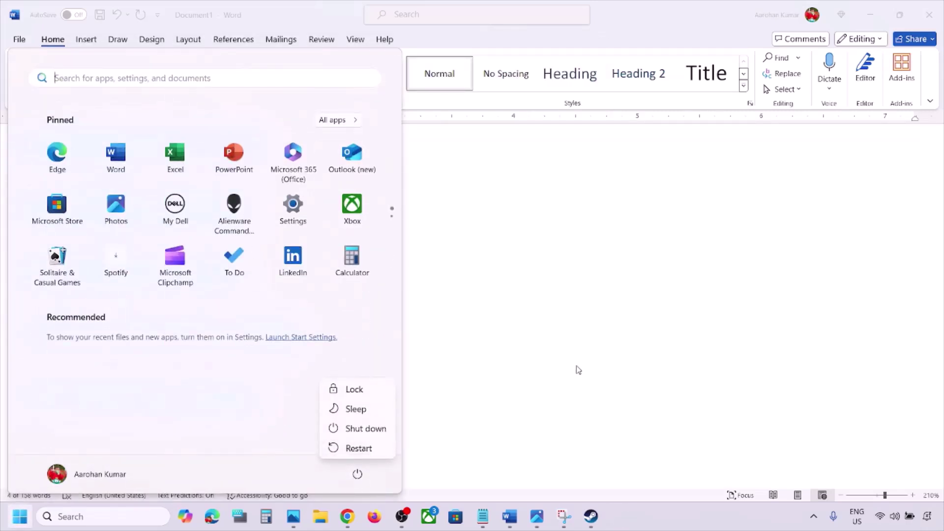
{"action": "left_click", "coordinate": [576, 371]}
{"action": "left_click", "coordinate": [384, 367]}
Go to Step 6 of the notes and mark the instruction to allow the game exe in a third-party antivirus program
{"action": "scroll", "coordinate": [385, 367], "scroll_direction": "down", "scroll_amount": 4}
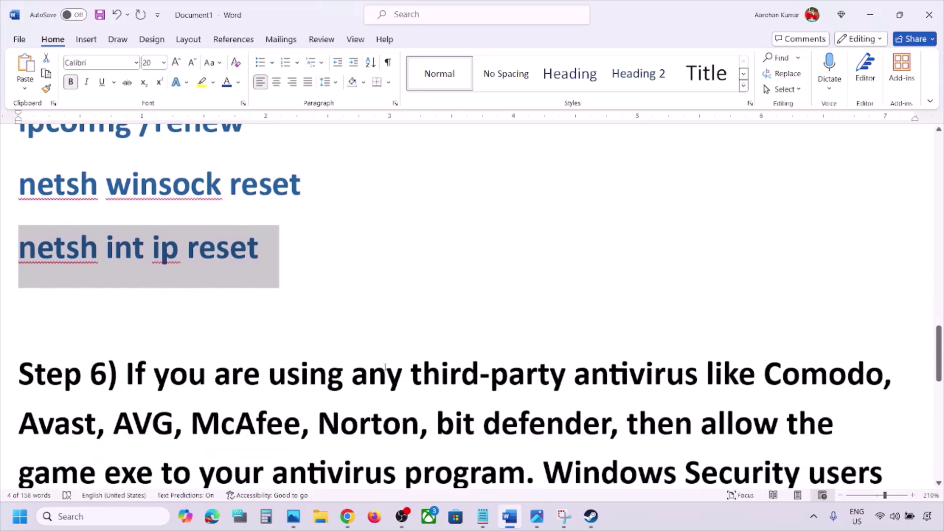
{"action": "scroll", "coordinate": [385, 366], "scroll_direction": "down", "scroll_amount": 3}
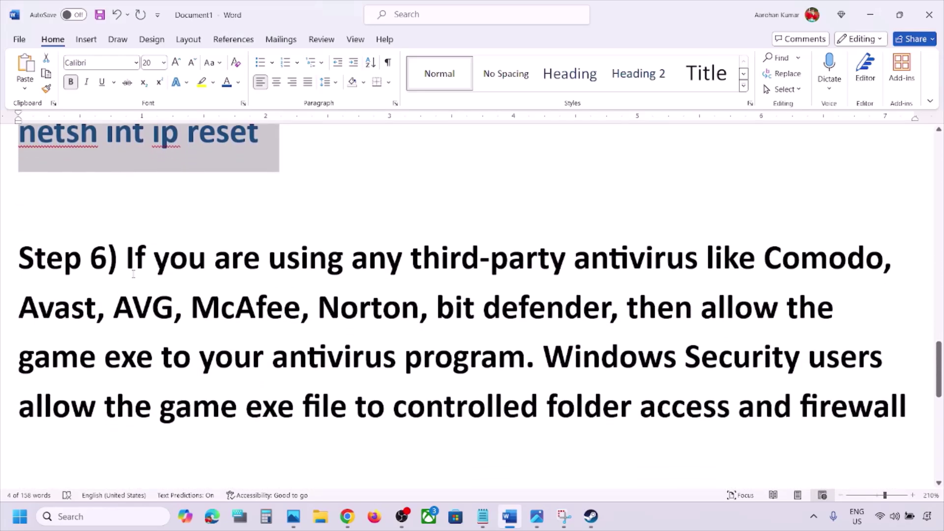
{"action": "left_click_drag", "start_coordinate": [127, 256], "coordinate": [735, 303]}
{"action": "left_click", "coordinate": [737, 306]}
{"action": "double_click", "coordinate": [737, 306]}
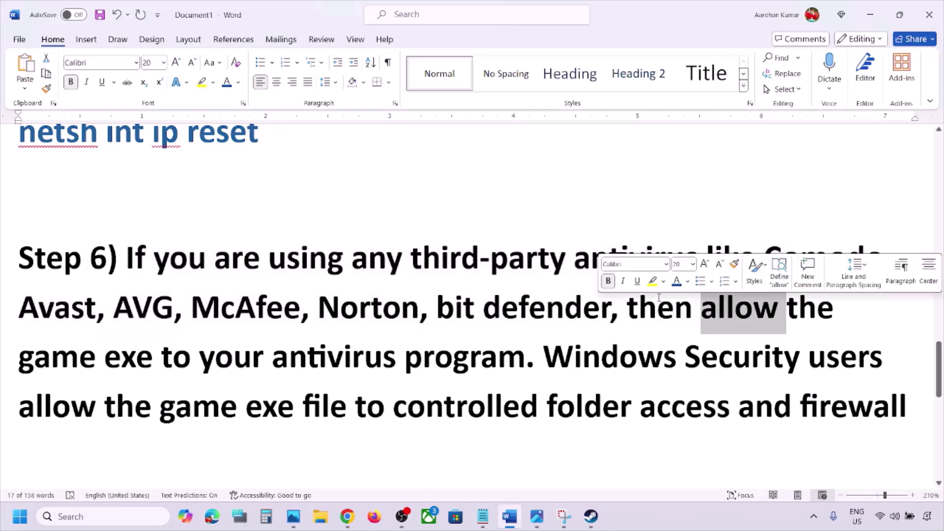
{"action": "left_click_drag", "start_coordinate": [629, 309], "coordinate": [520, 351]}
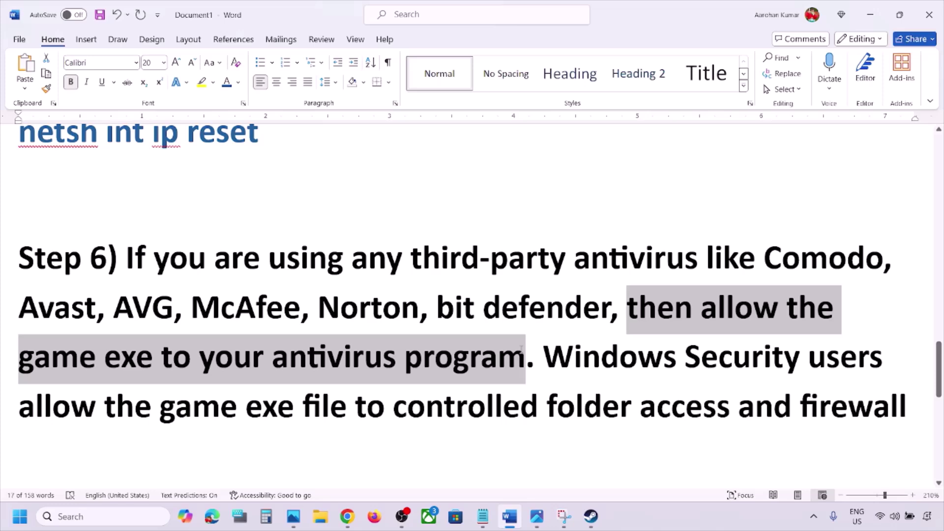
Mark the Step 6 instruction for Windows Security users about controlled folder access and firewall
{"action": "left_click_drag", "start_coordinate": [522, 348], "coordinate": [799, 361]}
{"action": "left_click_drag", "start_coordinate": [543, 359], "coordinate": [669, 402]}
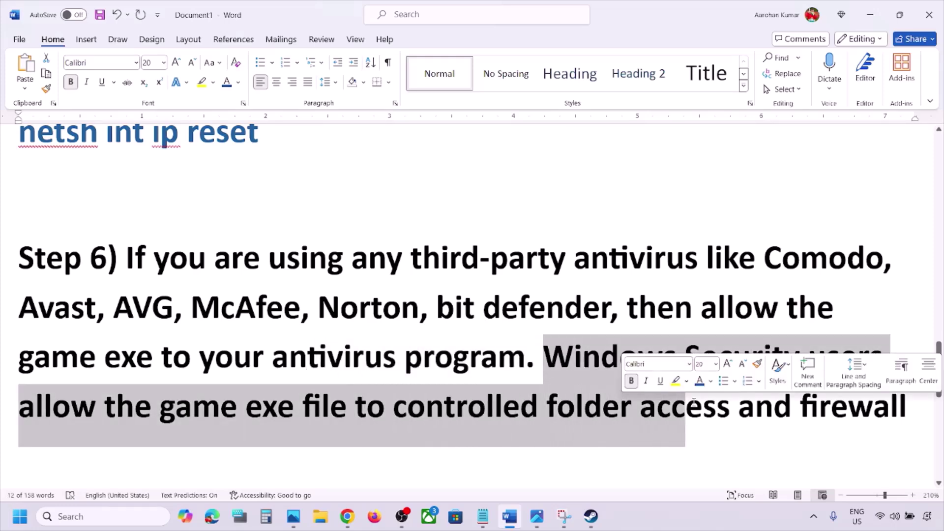
{"action": "left_click_drag", "start_coordinate": [739, 408], "coordinate": [907, 407]}
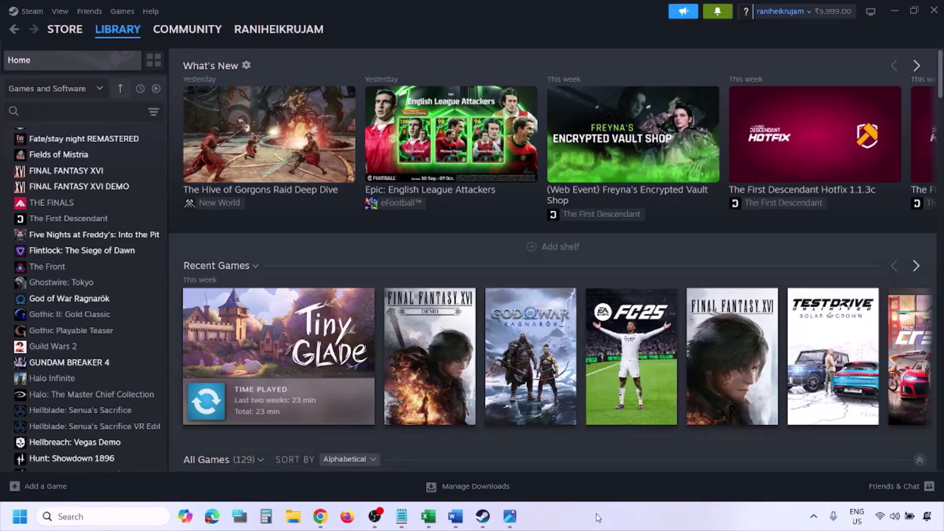
Open Windows Settings and go through Privacy & security to the Virus & threat protection page of Windows Security
{"action": "key", "text": "super+i"}
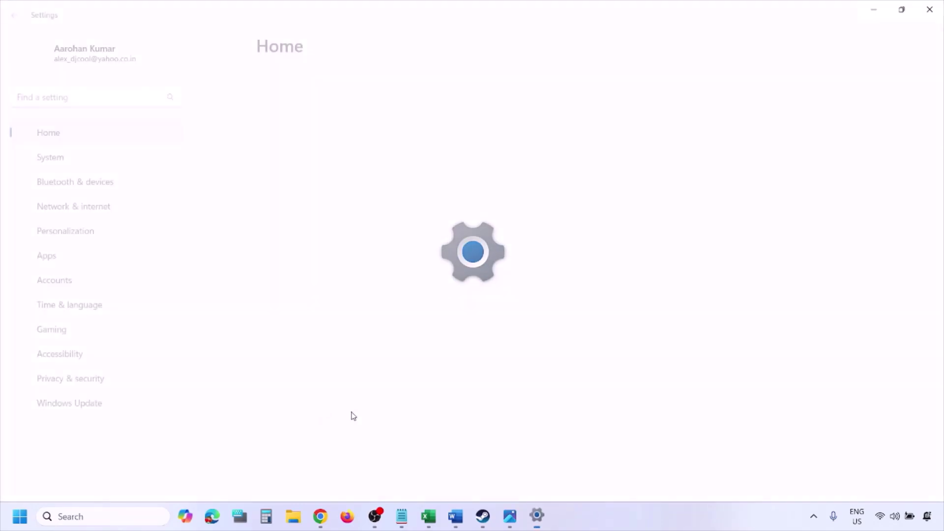
{"action": "left_click", "coordinate": [95, 387]}
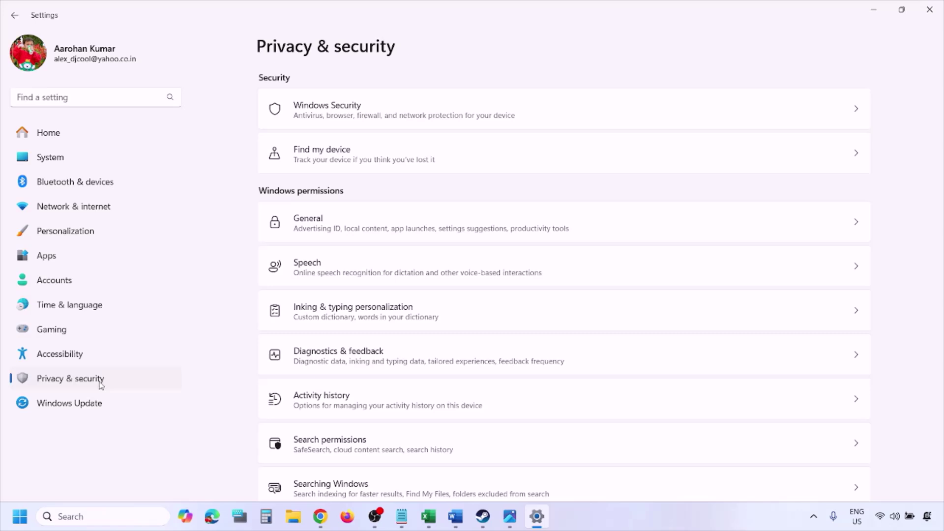
{"action": "left_click", "coordinate": [340, 116]}
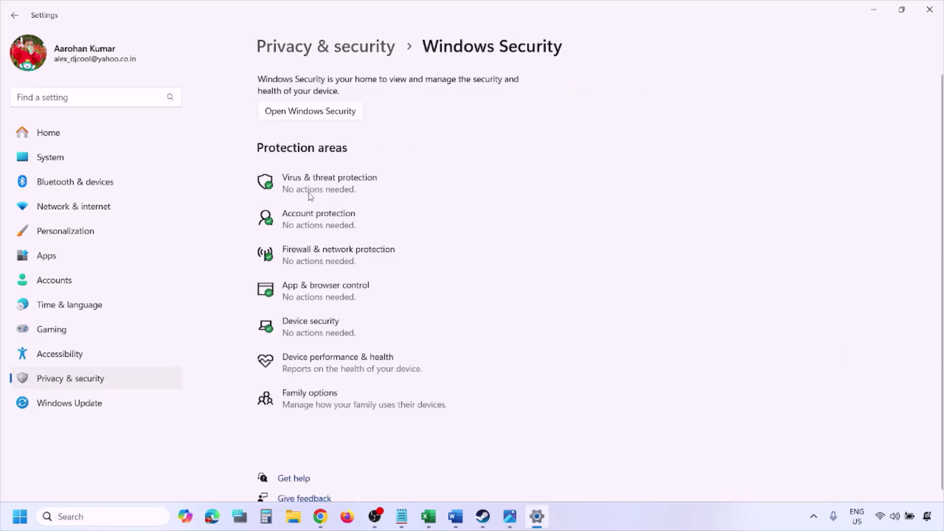
{"action": "left_click", "coordinate": [345, 189]}
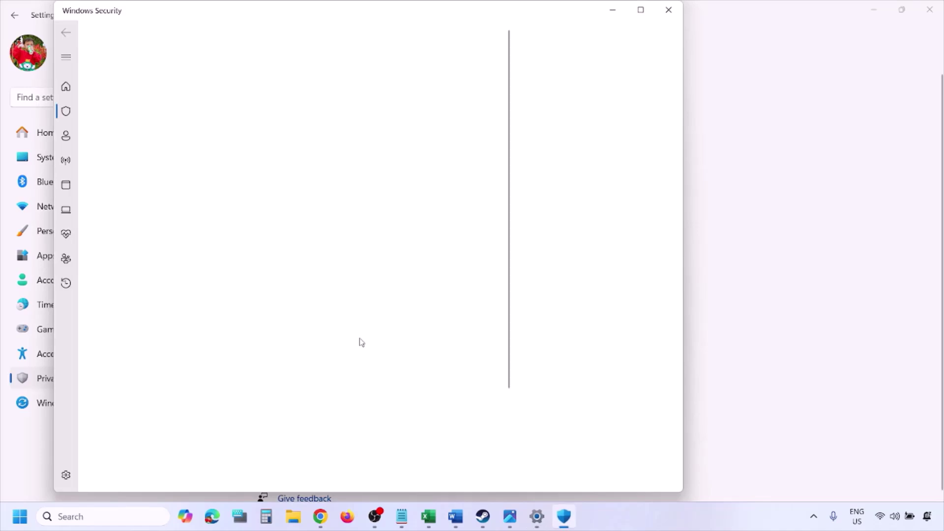
Open the Controlled folder access allowed apps list under Ransomware protection and start adding an app by browsing all apps
{"action": "scroll", "coordinate": [362, 342], "scroll_direction": "down", "scroll_amount": 3}
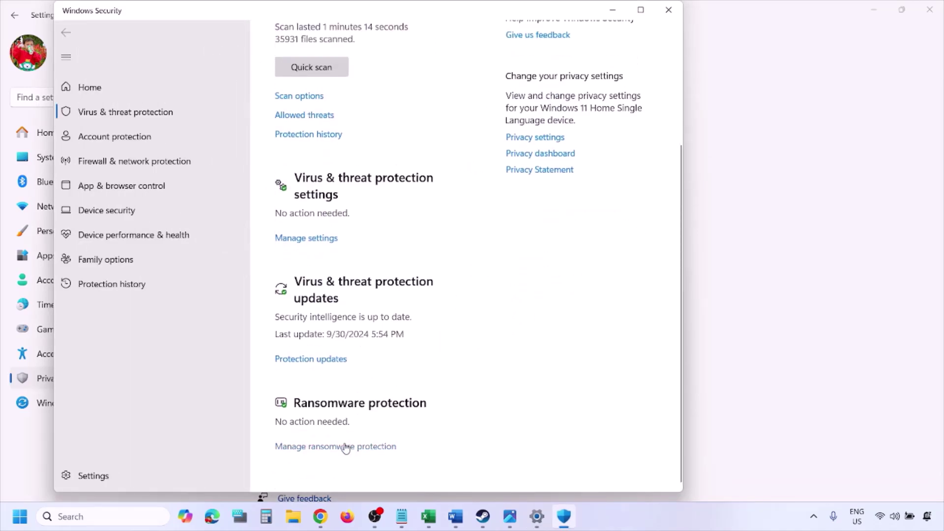
{"action": "left_click", "coordinate": [346, 447]}
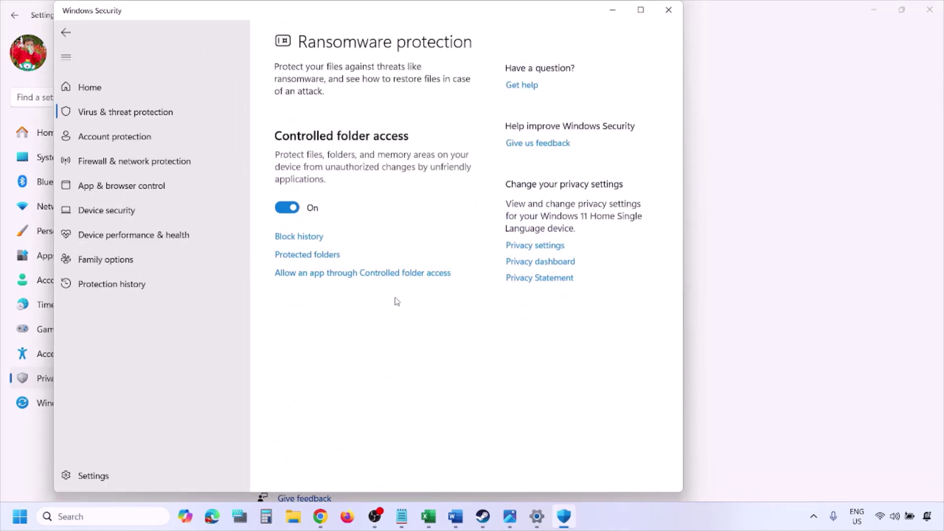
{"action": "left_click", "coordinate": [358, 277]}
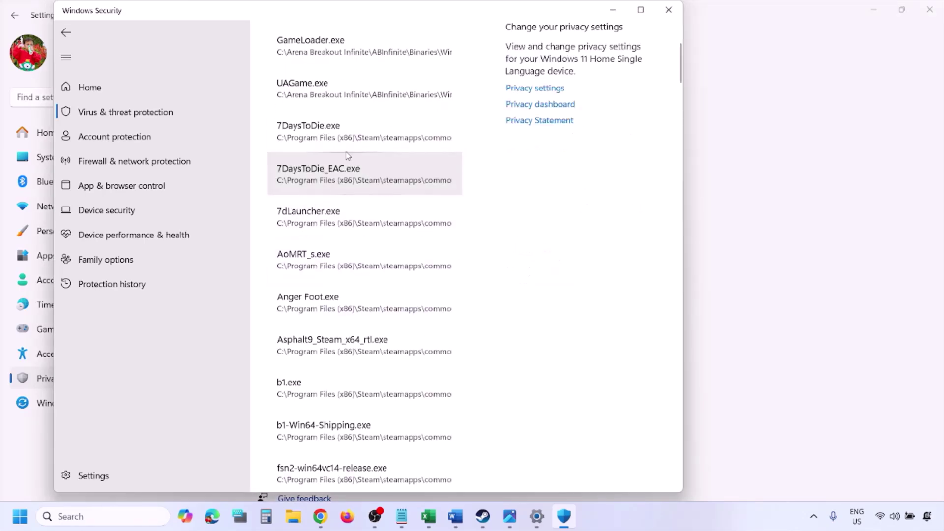
{"action": "left_click", "coordinate": [351, 162]}
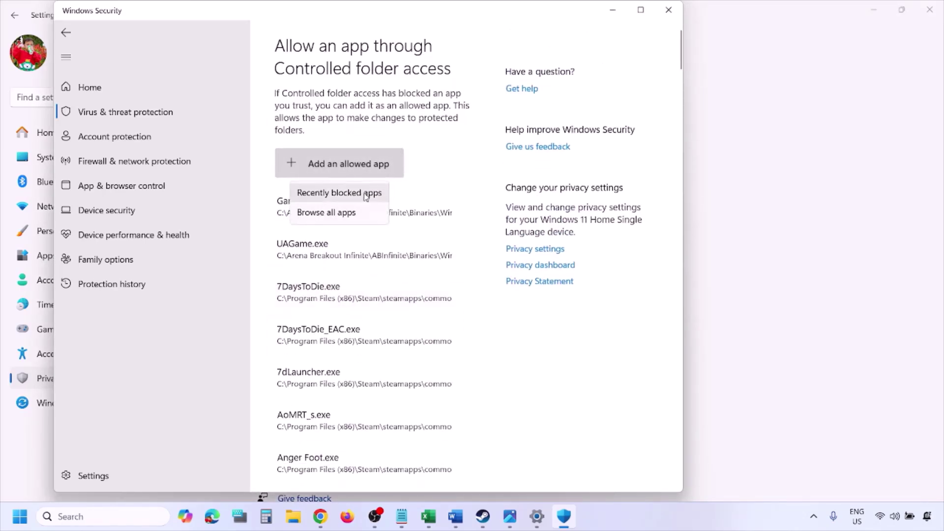
{"action": "left_click", "coordinate": [356, 214]}
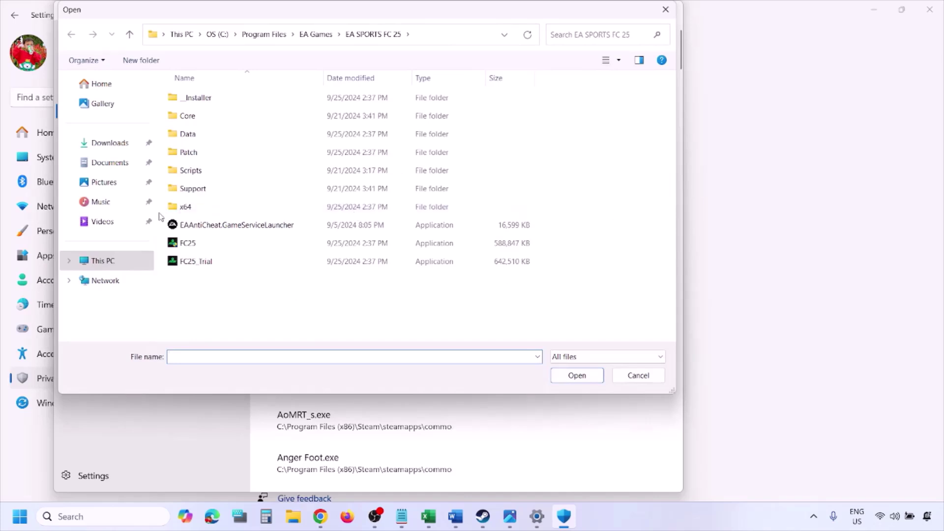
Browse to C:\Program Files (x86)\Steam\steamapps to show where the game exe is located, and cancel without adding an app
{"action": "left_click", "coordinate": [101, 261]}
{"action": "left_click", "coordinate": [246, 112]}
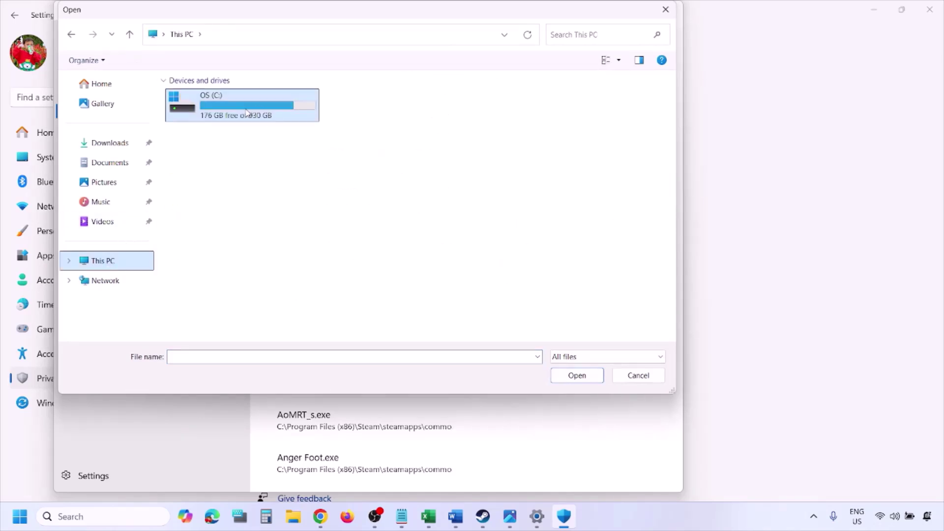
{"action": "double_click", "coordinate": [246, 112]}
{"action": "scroll", "coordinate": [246, 112], "scroll_direction": "down", "scroll_amount": 3}
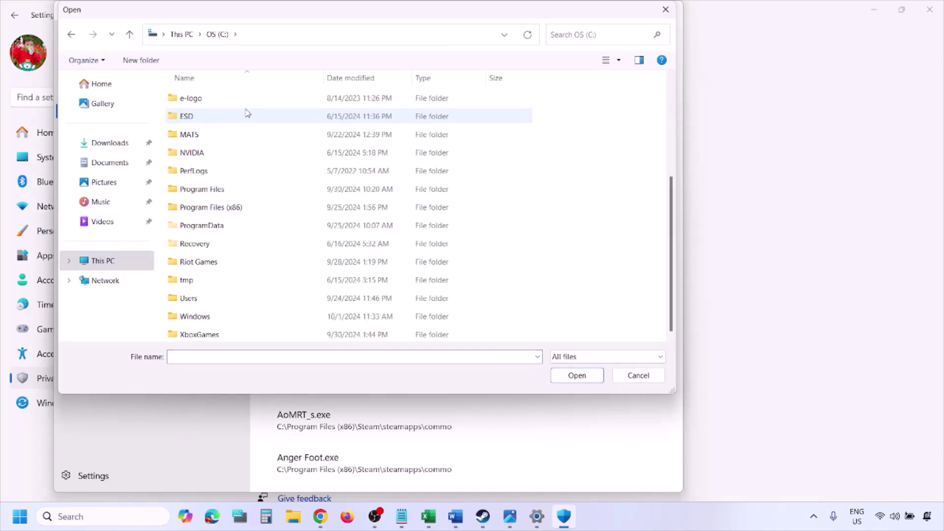
{"action": "double_click", "coordinate": [237, 207]}
{"action": "scroll", "coordinate": [238, 206], "scroll_direction": "down", "scroll_amount": 4}
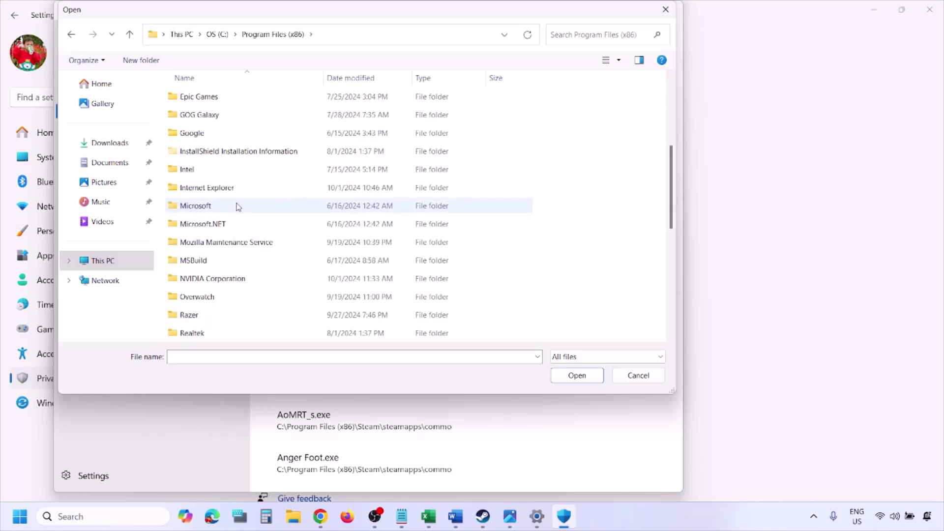
{"action": "scroll", "coordinate": [238, 207], "scroll_direction": "down", "scroll_amount": 4}
{"action": "double_click", "coordinate": [212, 169]}
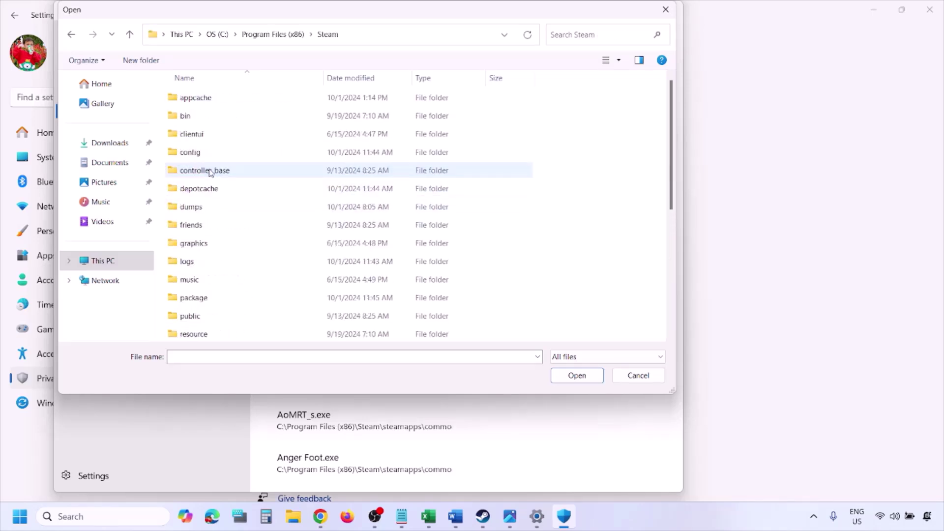
{"action": "scroll", "coordinate": [219, 217], "scroll_direction": "down", "scroll_amount": 4}
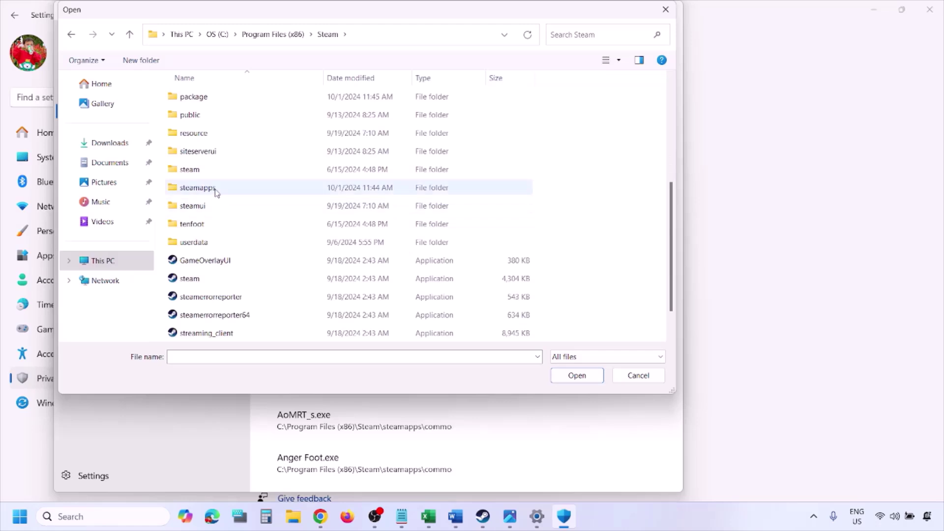
{"action": "left_click", "coordinate": [217, 190]}
{"action": "double_click", "coordinate": [216, 190]}
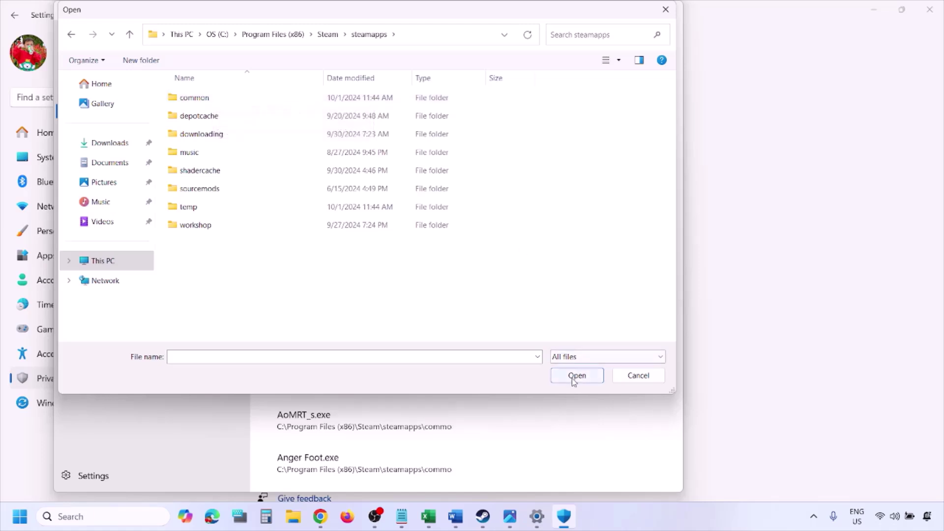
{"action": "left_click", "coordinate": [636, 379]}
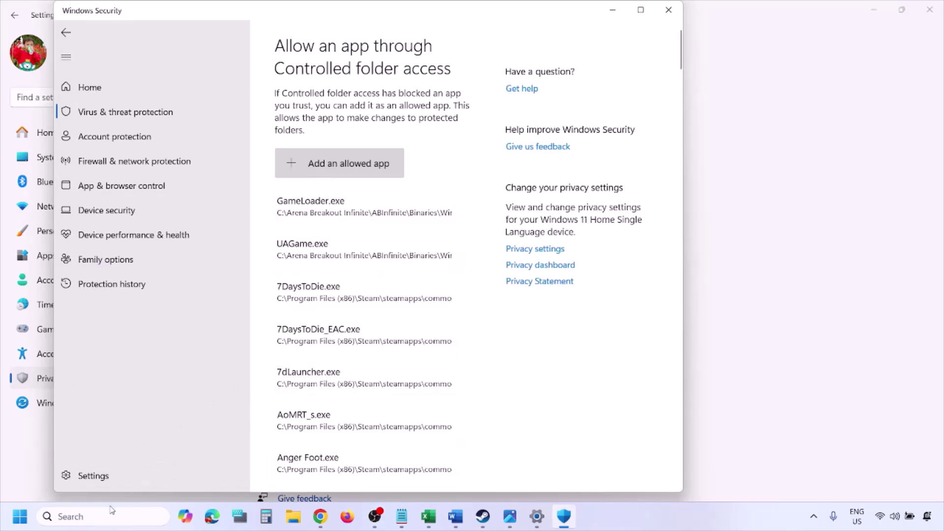
Open the Windows Defender Firewall allowed apps list through Control Panel's System and Security section and unlock its settings for changes
{"action": "left_click", "coordinate": [98, 517]}
{"action": "type", "text": "ontrol"}
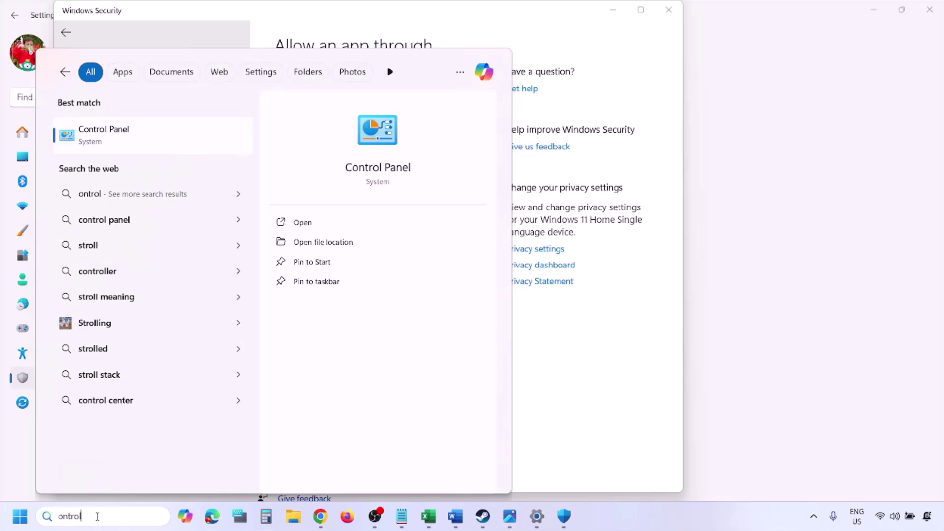
{"action": "key", "text": "Return"}
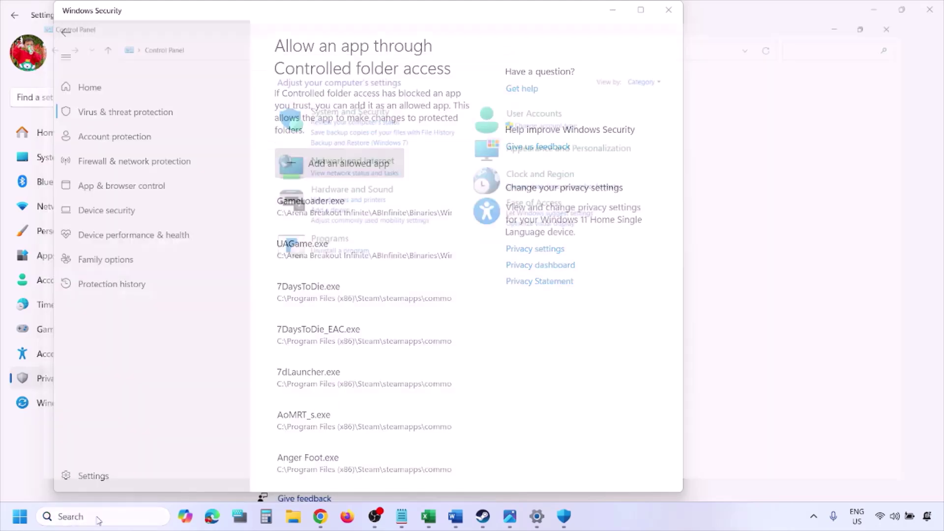
{"action": "left_click", "coordinate": [324, 98]}
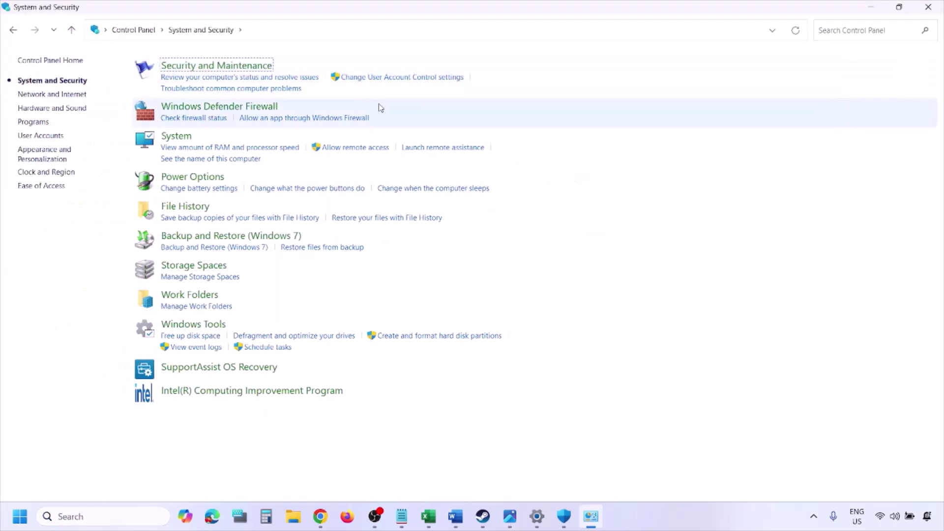
{"action": "left_click", "coordinate": [255, 107]}
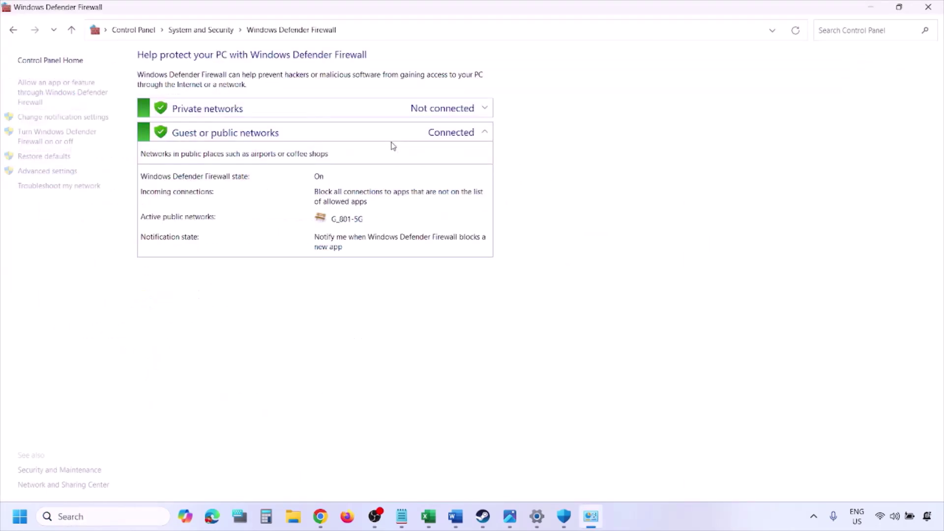
{"action": "left_click", "coordinate": [64, 91]}
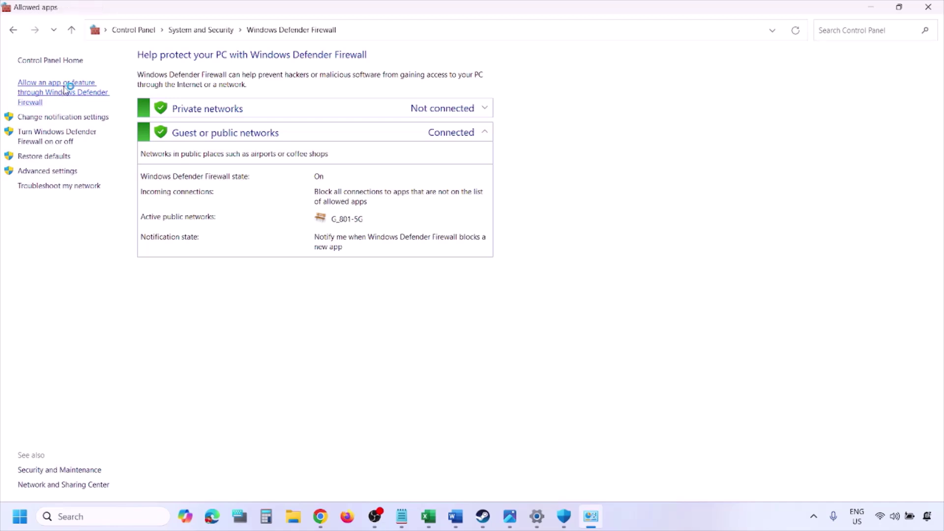
{"action": "left_click", "coordinate": [634, 94]}
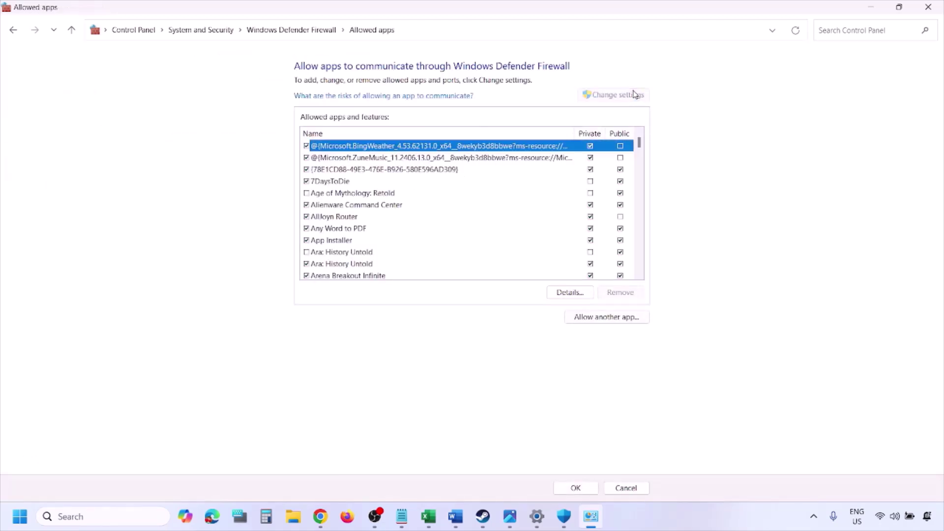
Look up how to browse This PC for another app to allow through the firewall, cancel without adding one, and close Control Panel
{"action": "left_click", "coordinate": [607, 318]}
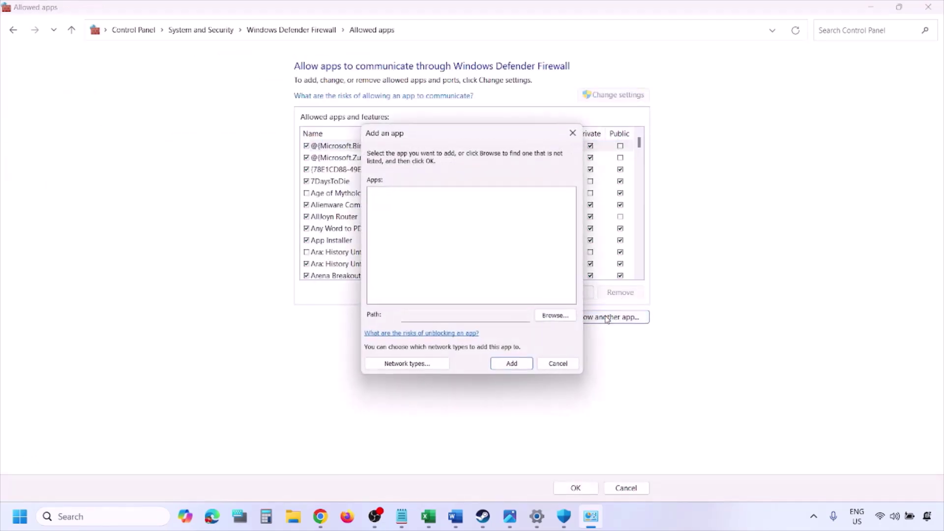
{"action": "left_click", "coordinate": [558, 317]}
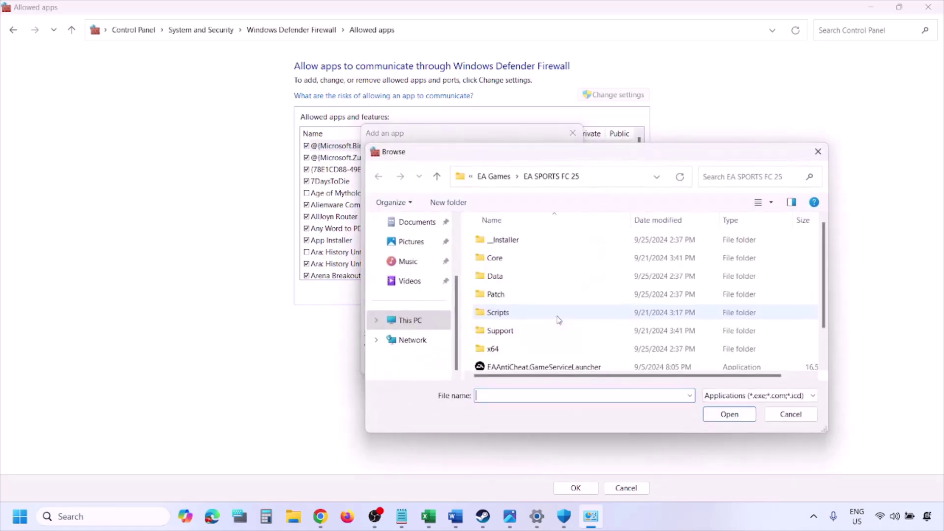
{"action": "left_click", "coordinate": [411, 320]}
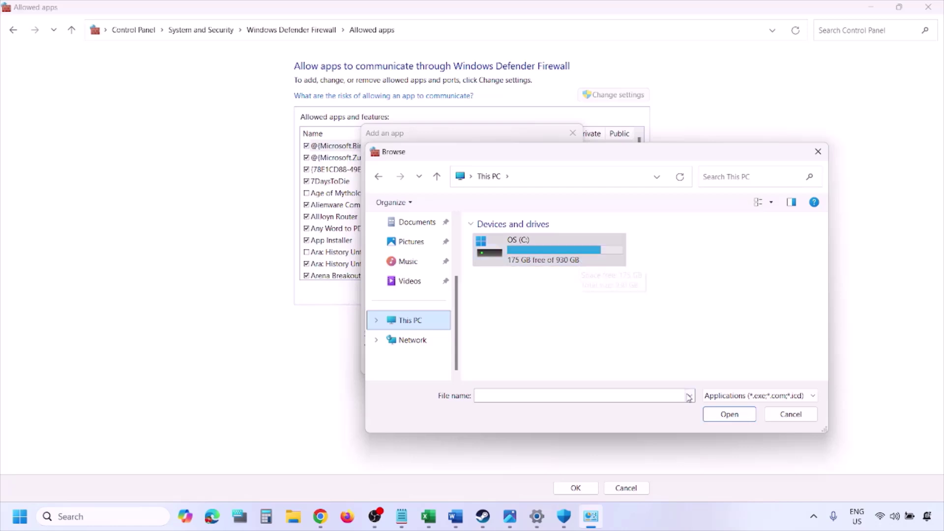
{"action": "left_click", "coordinate": [790, 415]}
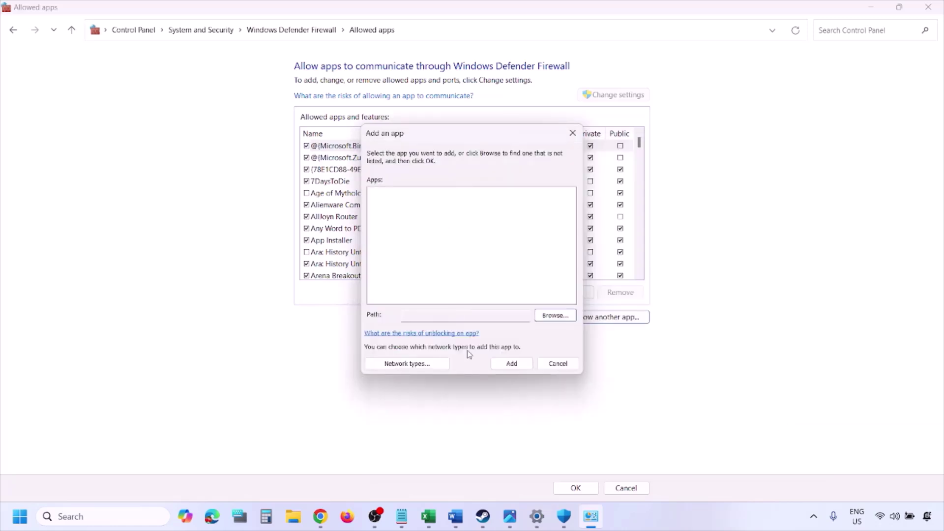
{"action": "left_click", "coordinate": [553, 367]}
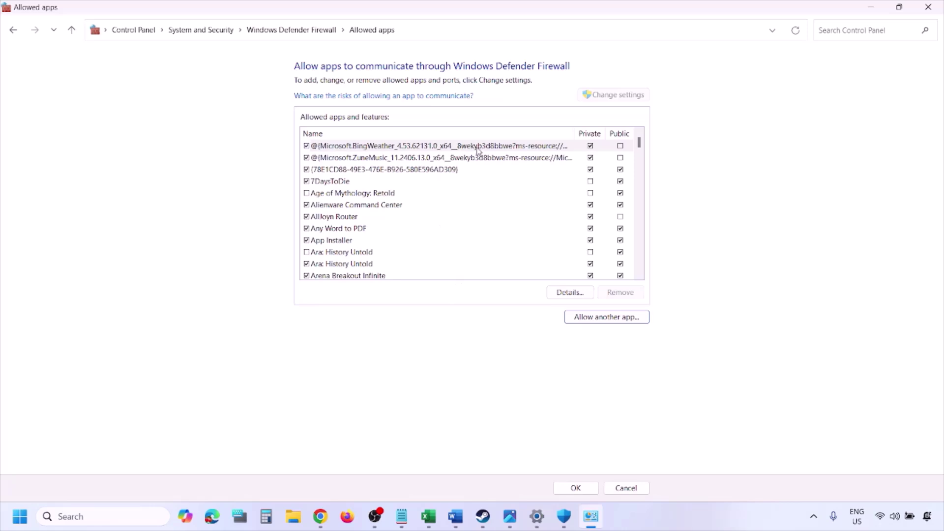
{"action": "left_click", "coordinate": [936, 6]}
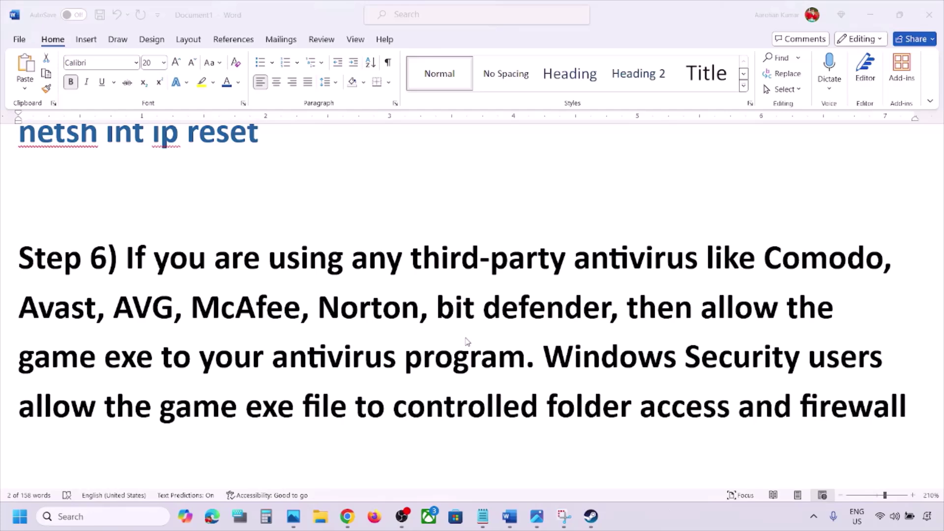
Go to Step 7 of the notes about Google DNS Server and open Control Panel's Network and Sharing Center
{"action": "scroll", "coordinate": [467, 341], "scroll_direction": "down", "scroll_amount": 5}
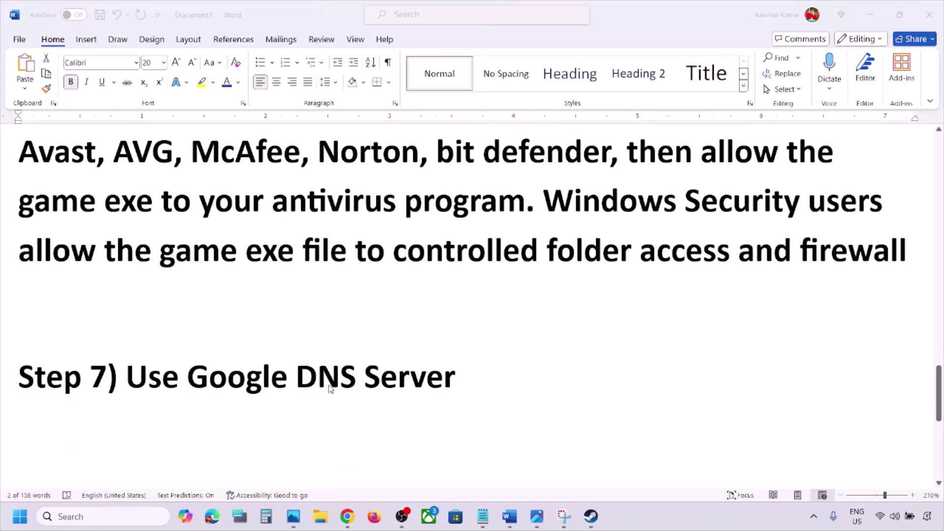
{"action": "left_click", "coordinate": [86, 520]}
{"action": "type", "text": "control"}
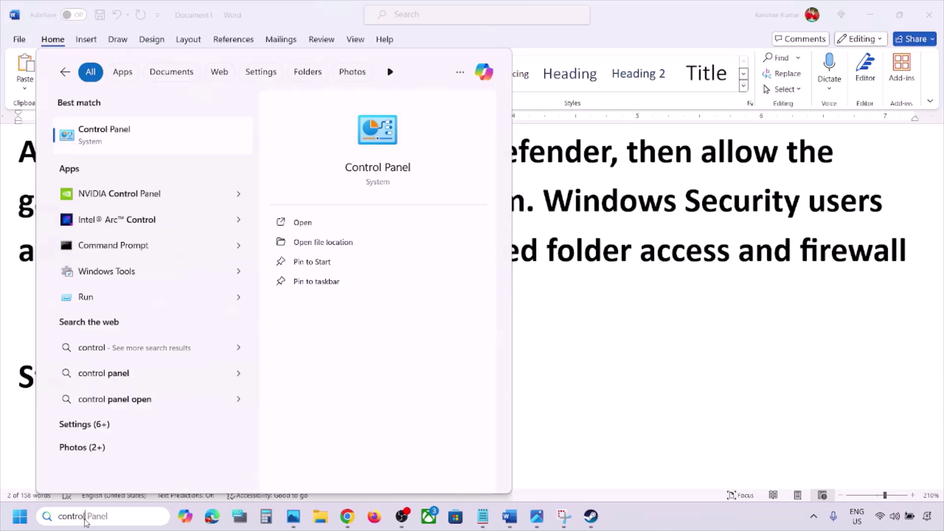
{"action": "key", "text": "Return"}
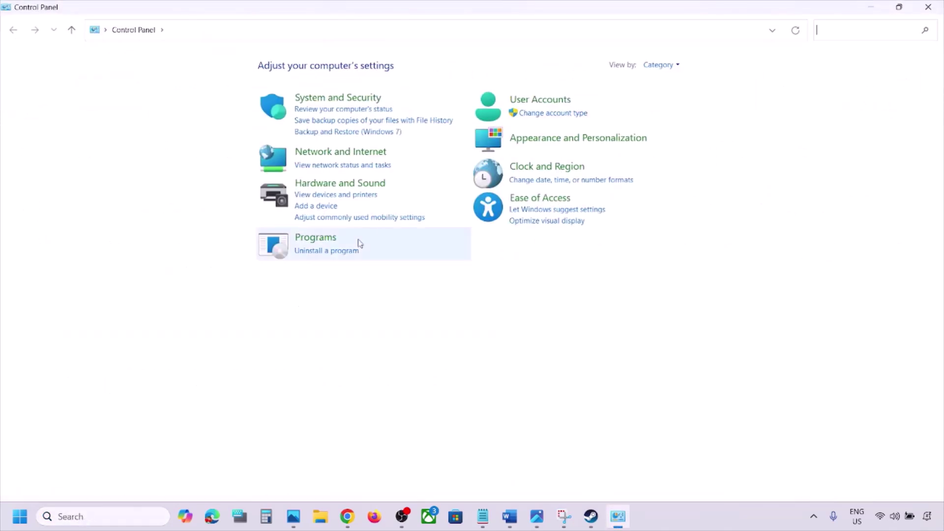
{"action": "left_click", "coordinate": [347, 155]}
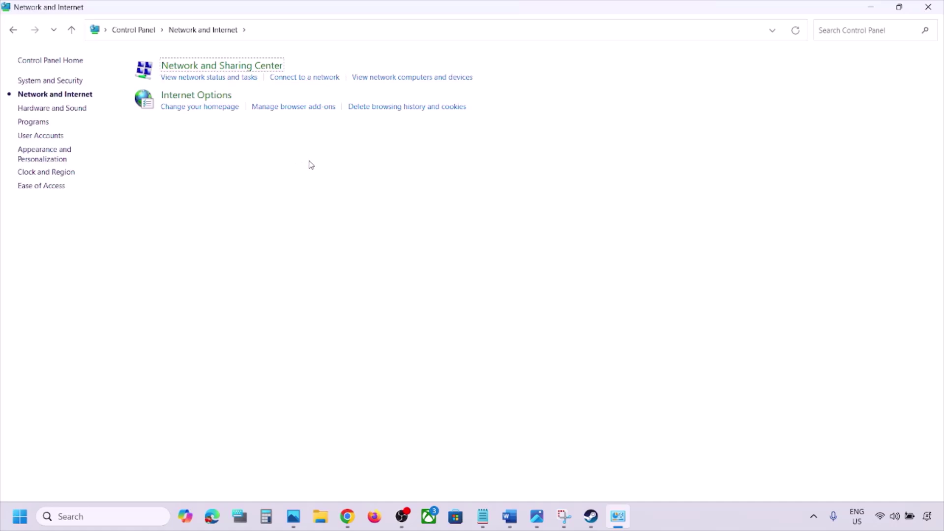
{"action": "left_click", "coordinate": [229, 70]}
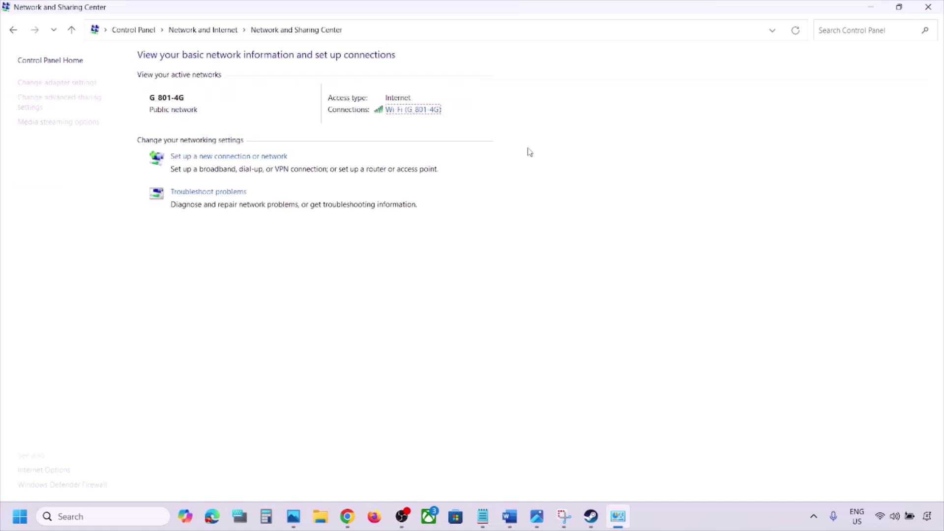
Open the Internet Protocol Version 4 (TCP/IPv4) properties of the active Wi-Fi connection
{"action": "left_click", "coordinate": [410, 110]}
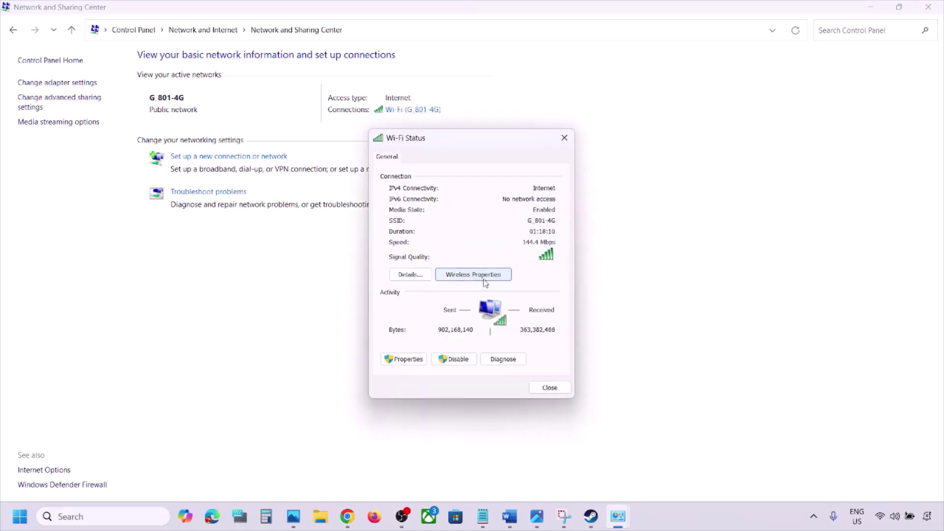
{"action": "left_click", "coordinate": [409, 359]}
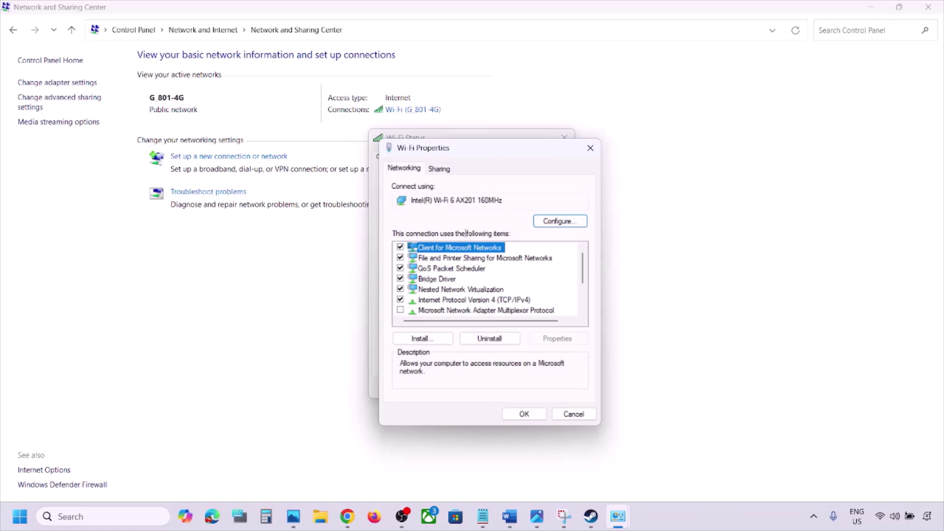
{"action": "left_click", "coordinate": [455, 302]}
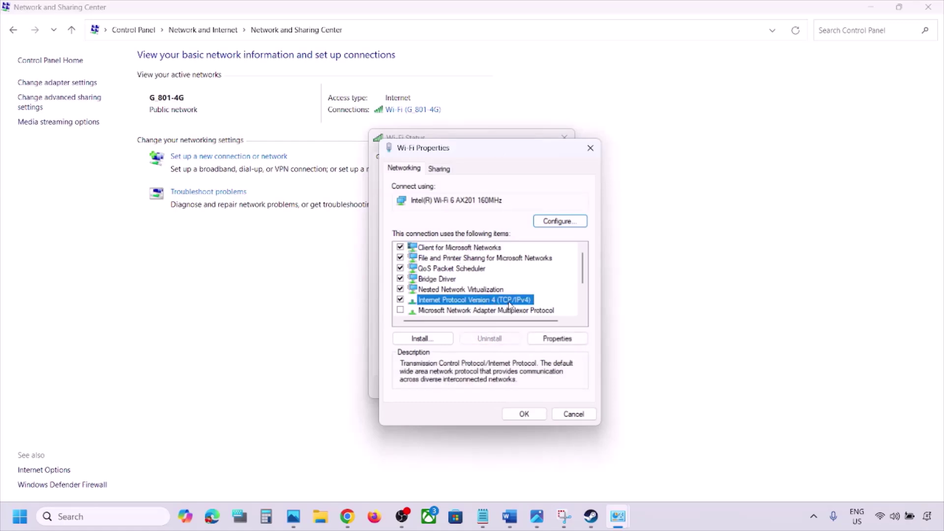
{"action": "left_click", "coordinate": [545, 338]}
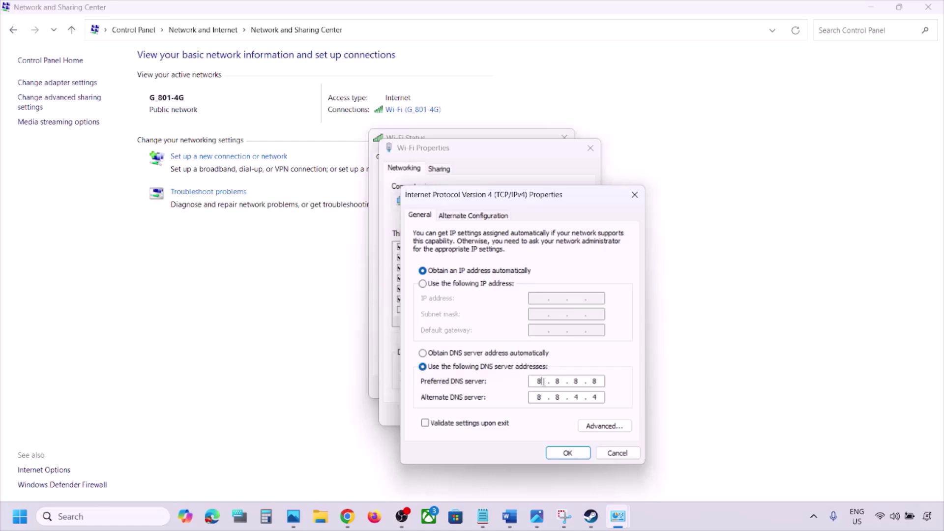
Use preferred DNS server 8.8.8.8 and alternate 8.8.4.4, enable validating settings upon exit, and apply the Wi-Fi properties
{"action": "left_click", "coordinate": [538, 382]}
{"action": "type", "text": "8"}
{"action": "left_click", "coordinate": [424, 426]}
{"action": "left_click", "coordinate": [559, 453]}
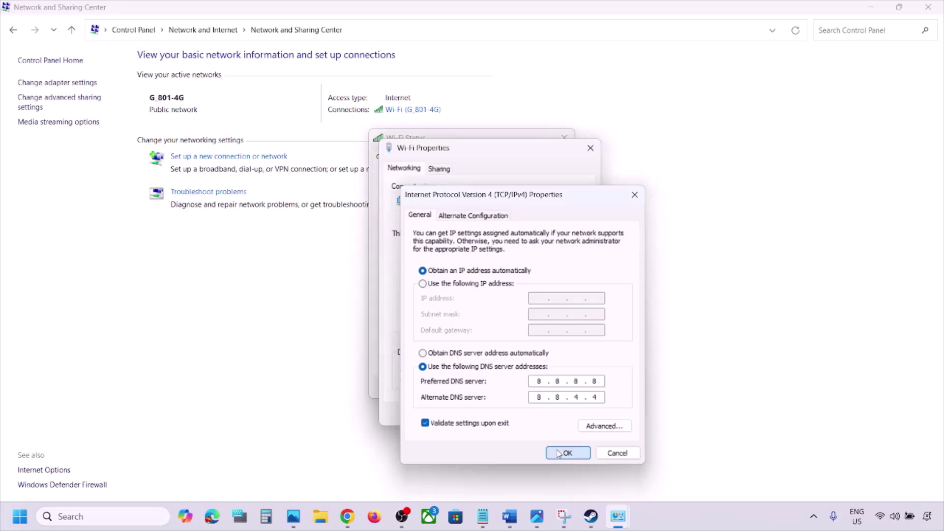
{"action": "left_click", "coordinate": [525, 413]}
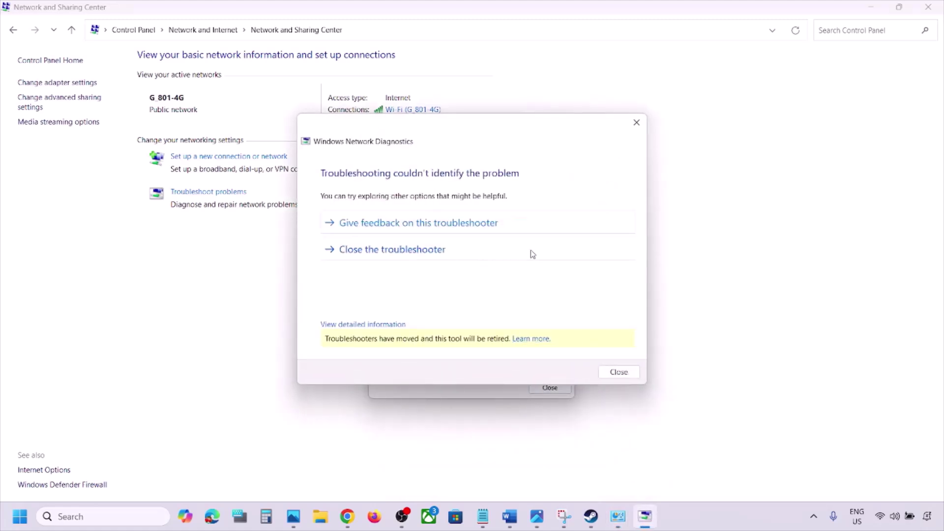
Close the network troubleshooter and Wi-Fi Status, and highlight "Switch to a different network" in Step 8 of the Word notes
{"action": "left_click", "coordinate": [482, 255]}
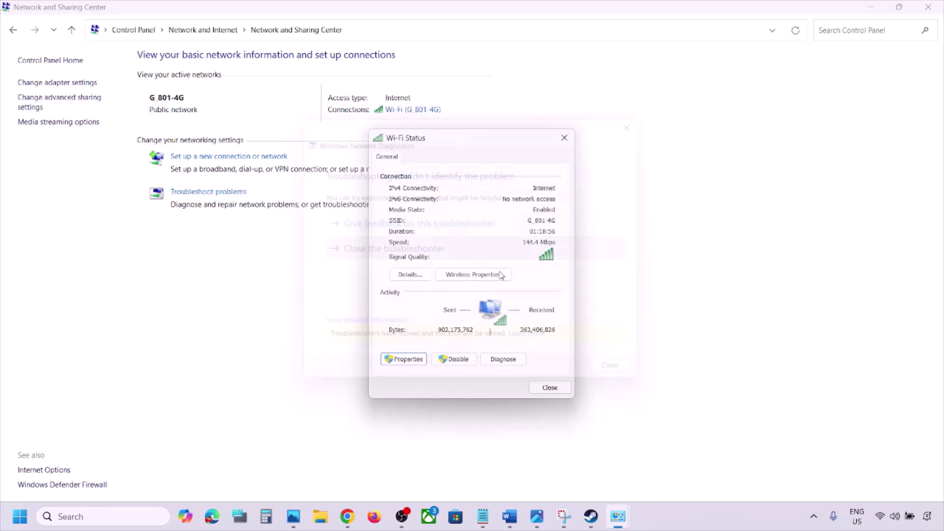
{"action": "left_click", "coordinate": [544, 388]}
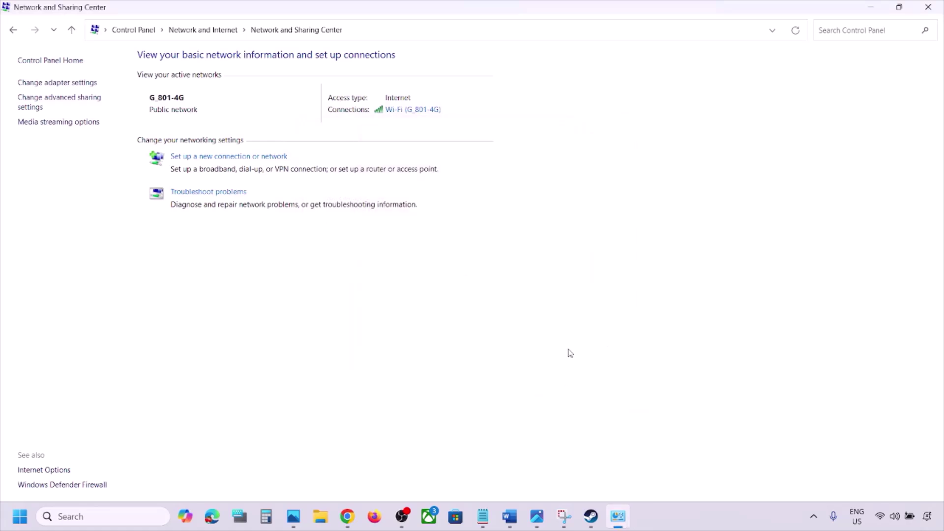
{"action": "left_click", "coordinate": [510, 517]}
{"action": "scroll", "coordinate": [410, 374], "scroll_direction": "down", "scroll_amount": 4}
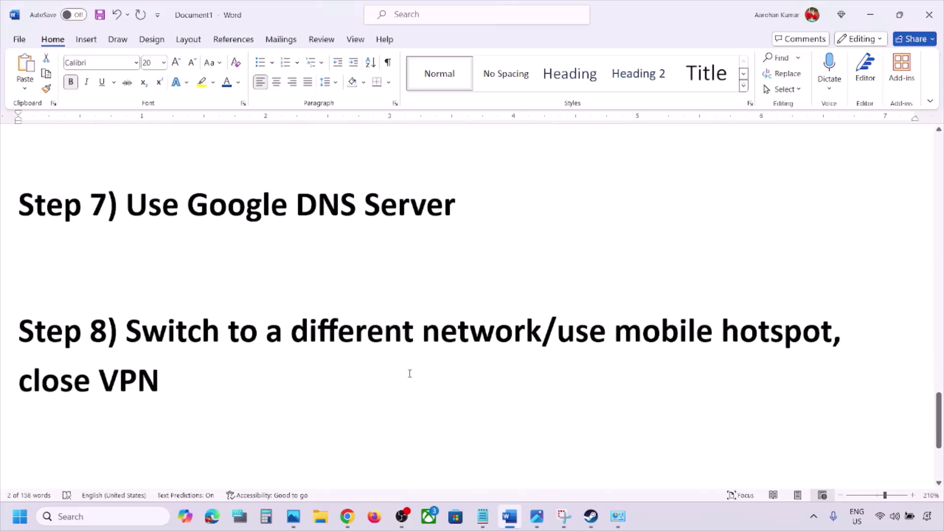
{"action": "left_click_drag", "start_coordinate": [136, 327], "coordinate": [511, 308]}
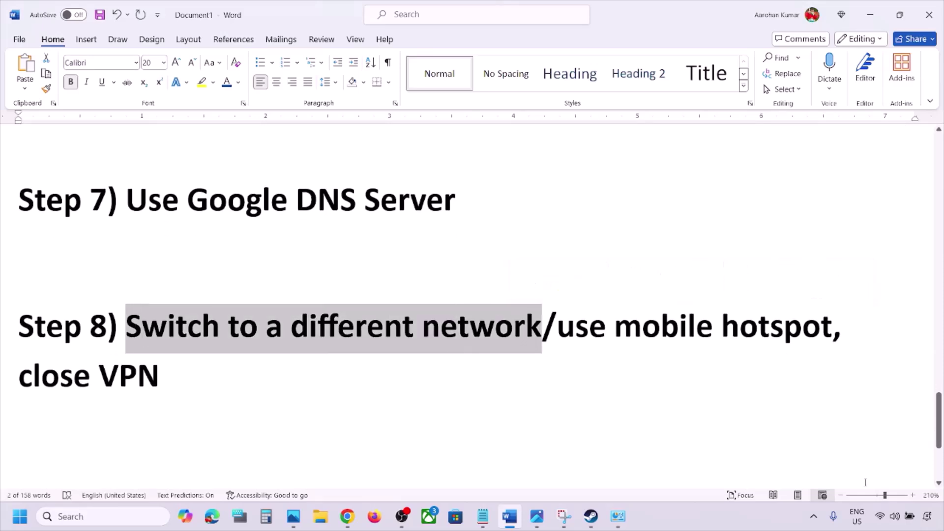
Switch the PC's Wi-Fi connection to the G_801-5G network
{"action": "left_click", "coordinate": [894, 516]}
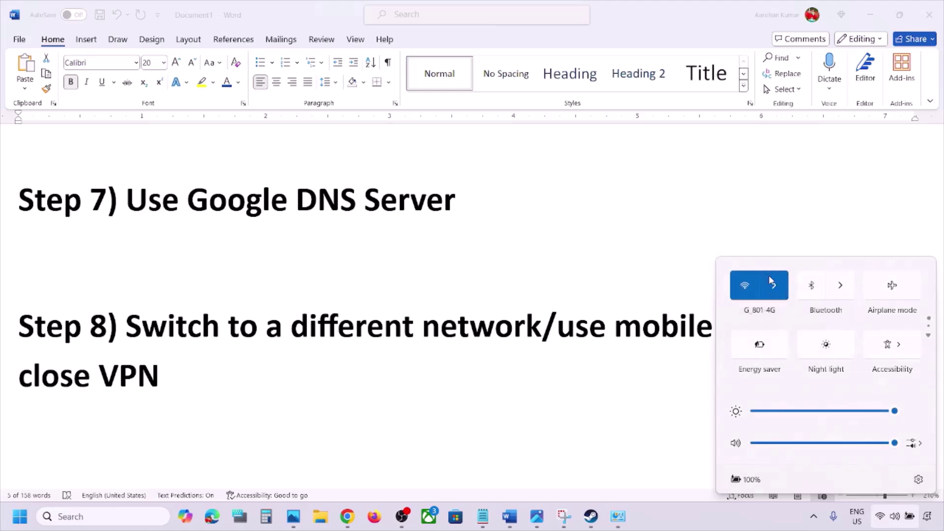
{"action": "left_click", "coordinate": [775, 286]}
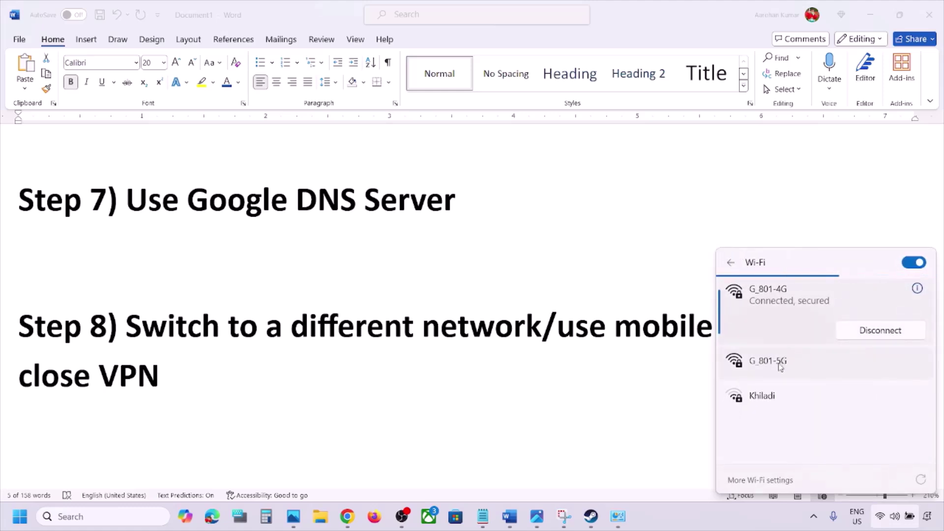
{"action": "left_click", "coordinate": [782, 363]}
{"action": "left_click", "coordinate": [862, 388]}
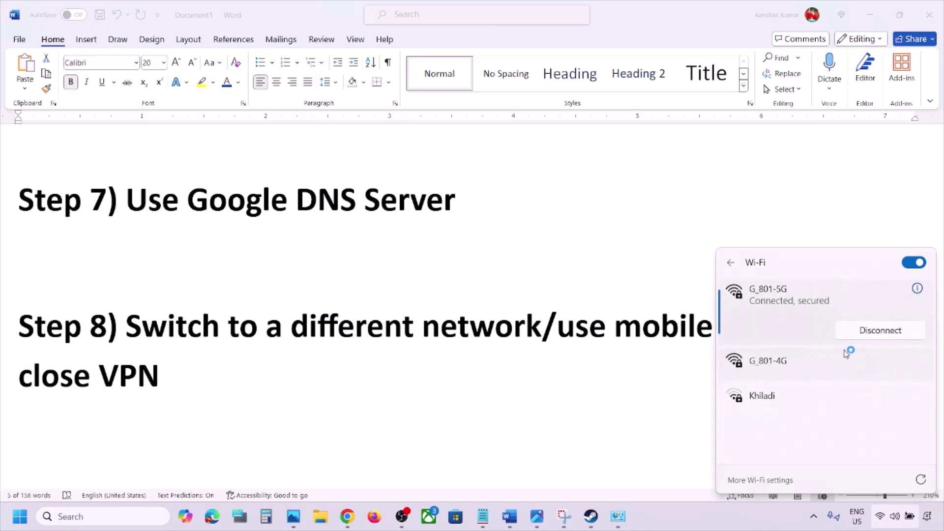
{"action": "left_click", "coordinate": [625, 324]}
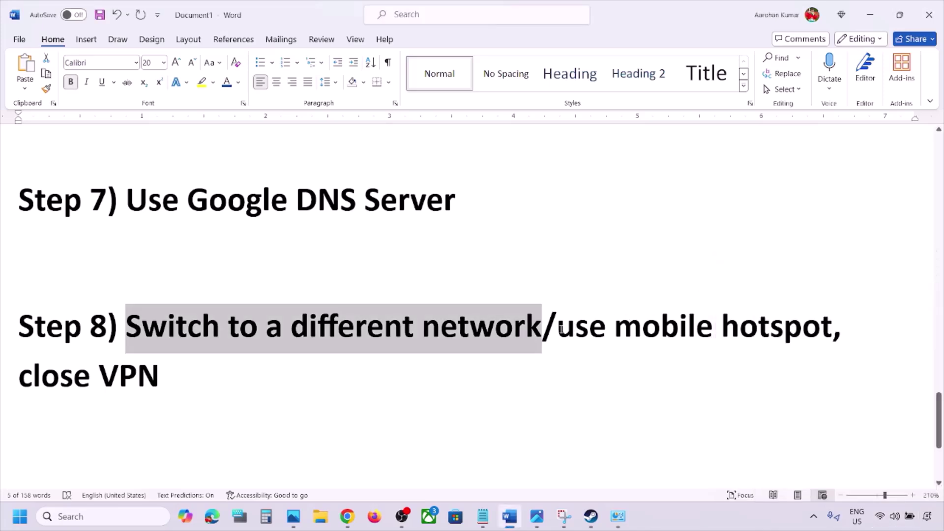
Review "use mobile hotspot" and "close VPN" in Step 8 of the notes, checking the available Wi-Fi networks for a hotspot
{"action": "left_click_drag", "start_coordinate": [561, 330], "coordinate": [778, 329]}
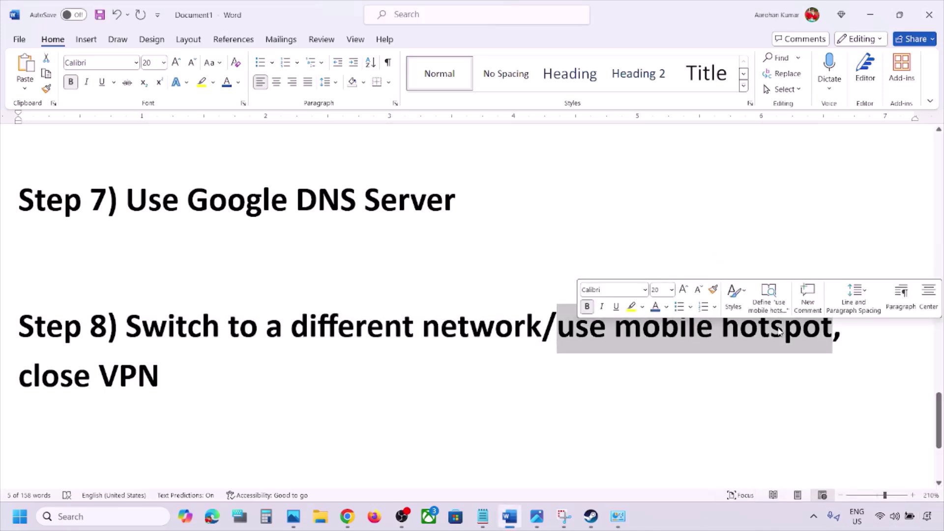
{"action": "left_click", "coordinate": [780, 329]}
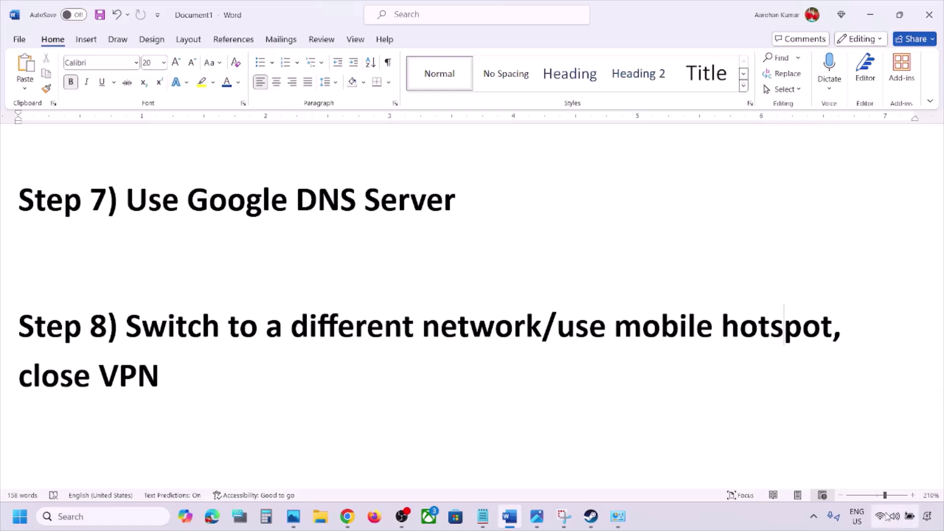
{"action": "left_click", "coordinate": [886, 516]}
{"action": "left_click", "coordinate": [779, 291]}
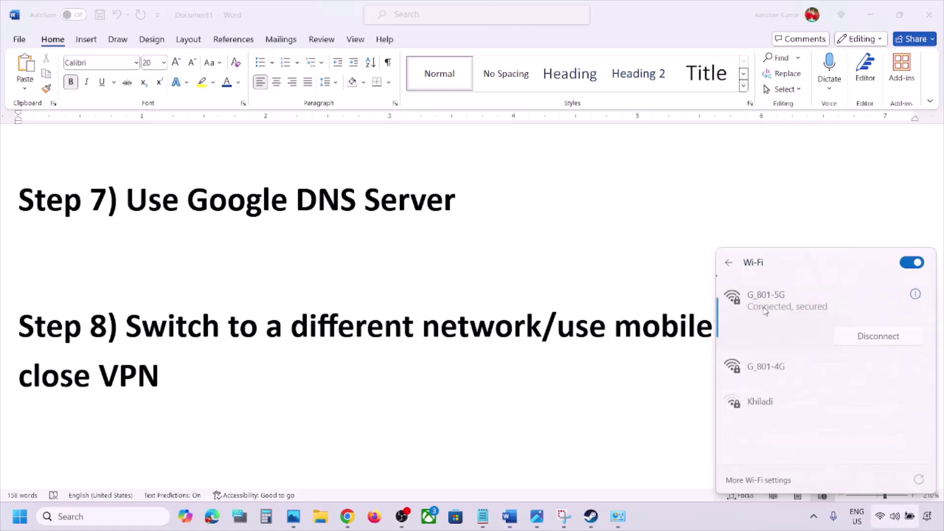
{"action": "left_click", "coordinate": [614, 336]}
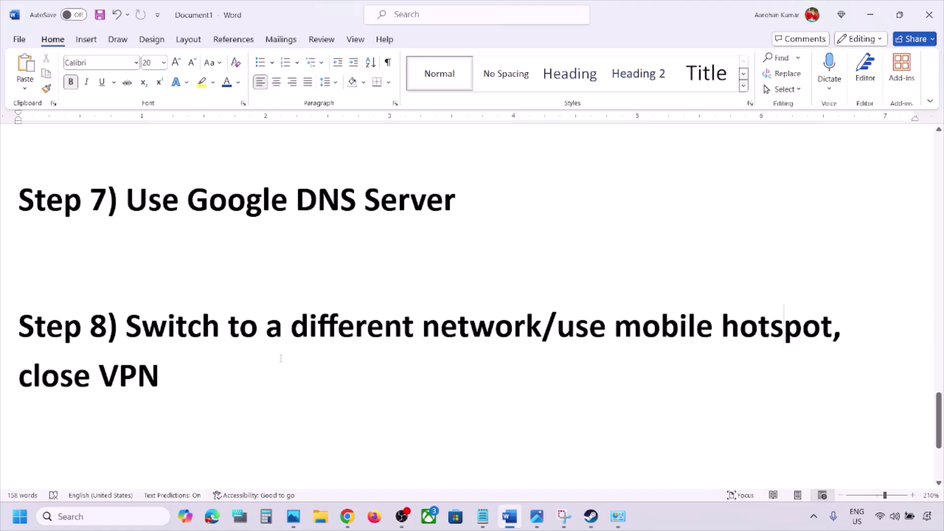
{"action": "left_click_drag", "start_coordinate": [197, 370], "coordinate": [53, 374]}
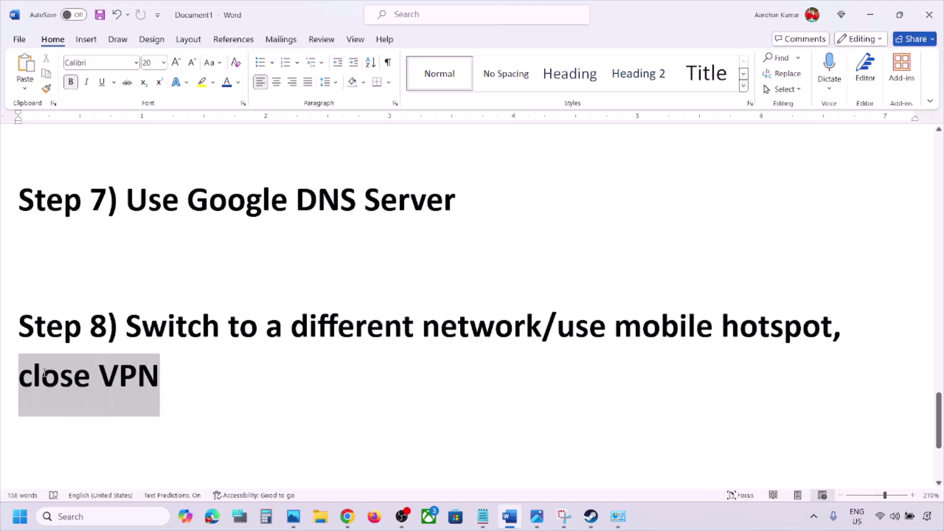
{"action": "left_click", "coordinate": [230, 390]}
Go to Step 9 of the notes and highlight "Use Ethernet connection"
{"action": "scroll", "coordinate": [230, 390], "scroll_direction": "down", "scroll_amount": 2}
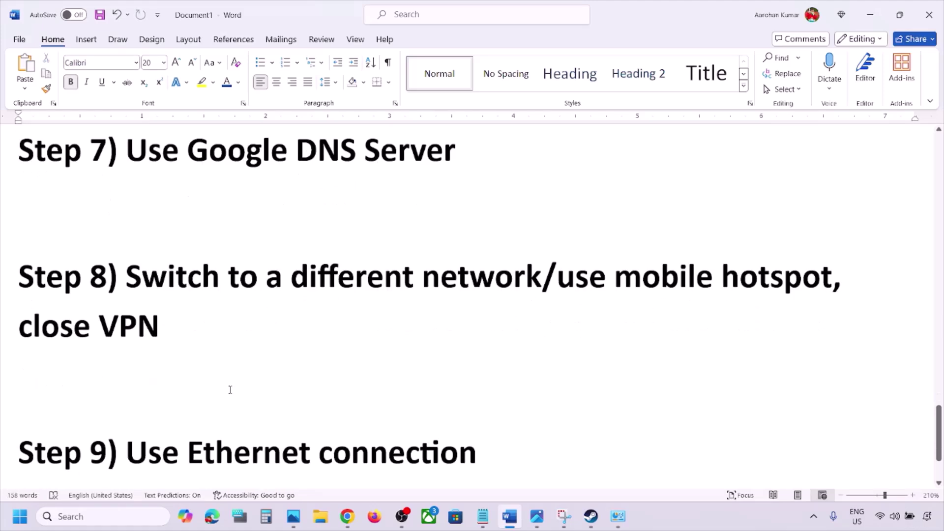
{"action": "scroll", "coordinate": [230, 390], "scroll_direction": "down", "scroll_amount": 3}
{"action": "left_click_drag", "start_coordinate": [135, 347], "coordinate": [477, 353]}
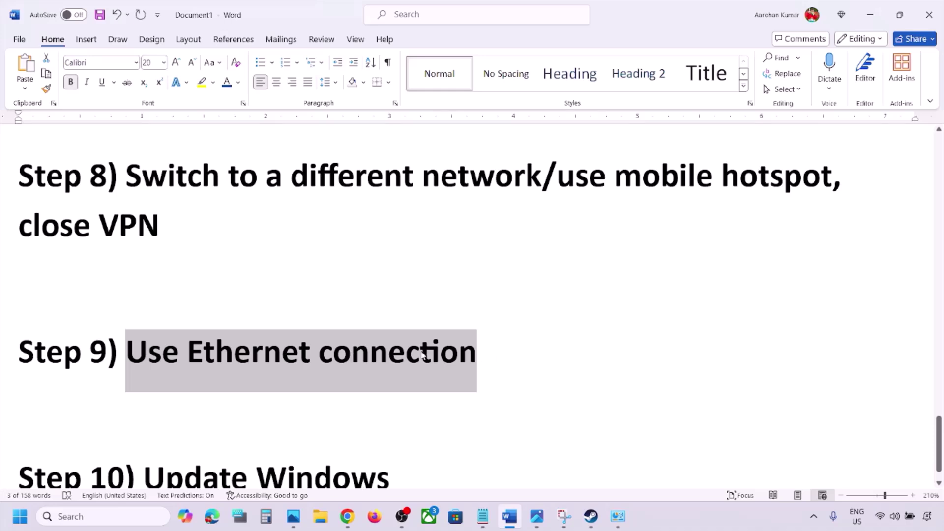
Highlight "Update Windows" in Step 10 of the notes and check for updates in Windows Update settings
{"action": "scroll", "coordinate": [431, 354], "scroll_direction": "down", "scroll_amount": 1}
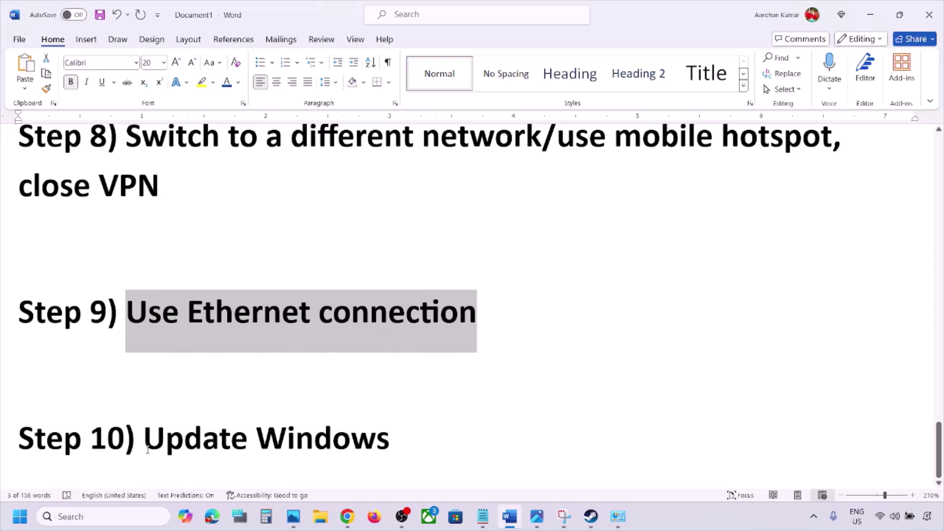
{"action": "left_click_drag", "start_coordinate": [144, 443], "coordinate": [432, 433]}
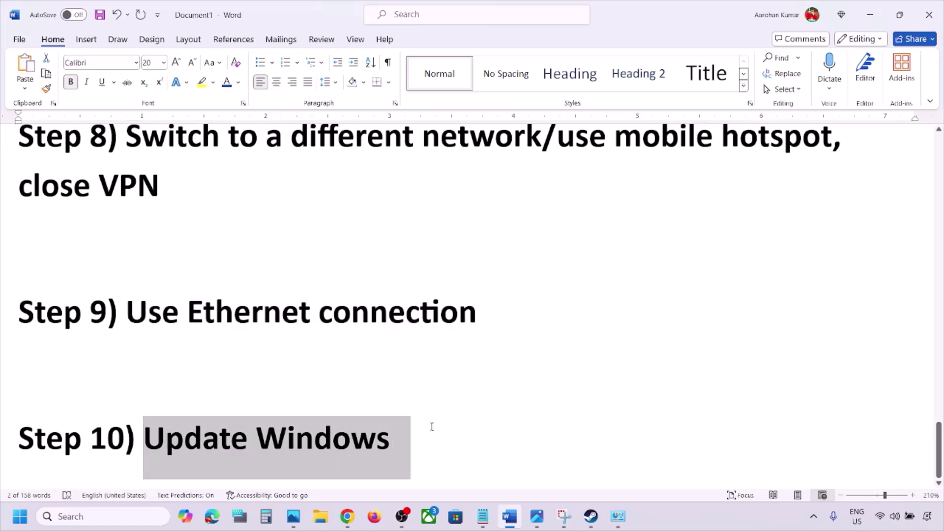
{"action": "key", "text": "super+i"}
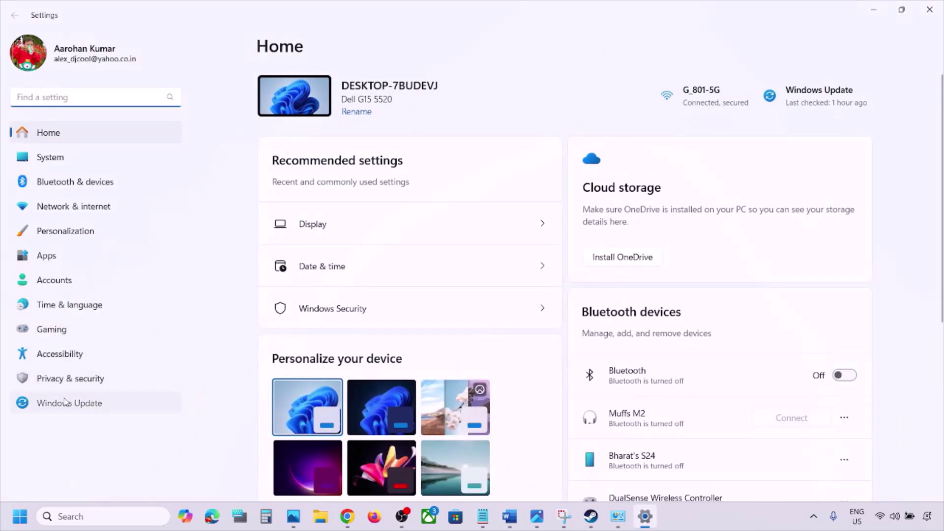
{"action": "left_click", "coordinate": [65, 402]}
{"action": "left_click", "coordinate": [797, 102]}
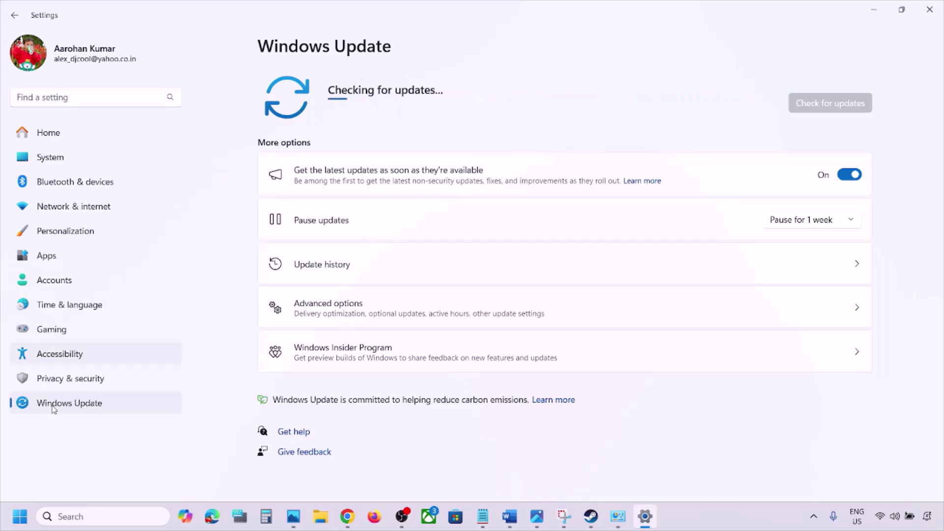
Look up the power options for restarting the PC and dismiss them without restarting
{"action": "left_click", "coordinate": [20, 517]}
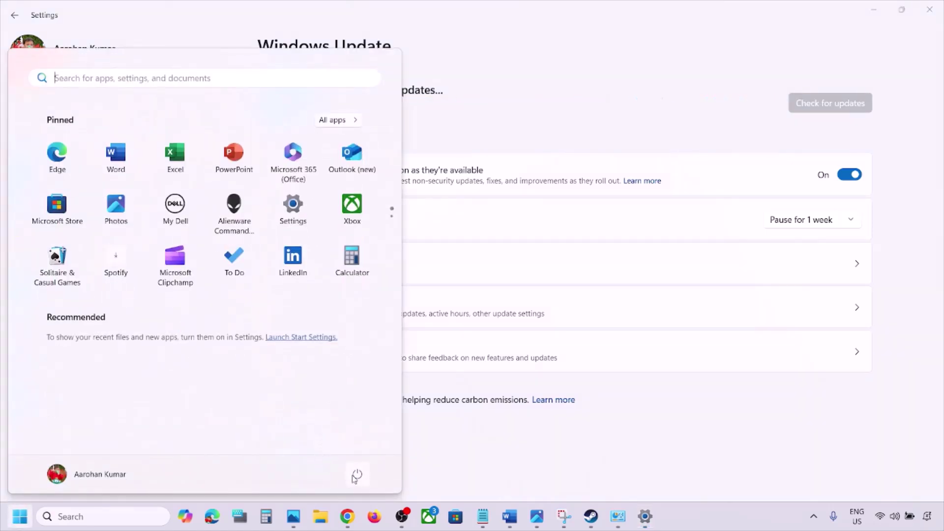
{"action": "left_click", "coordinate": [356, 476]}
{"action": "left_click", "coordinate": [696, 414]}
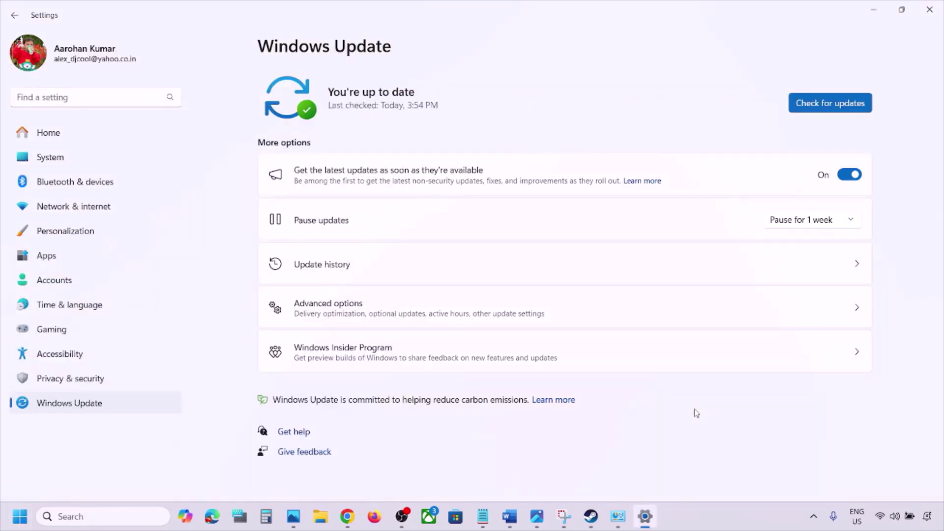
{"action": "left_click", "coordinate": [698, 516]}
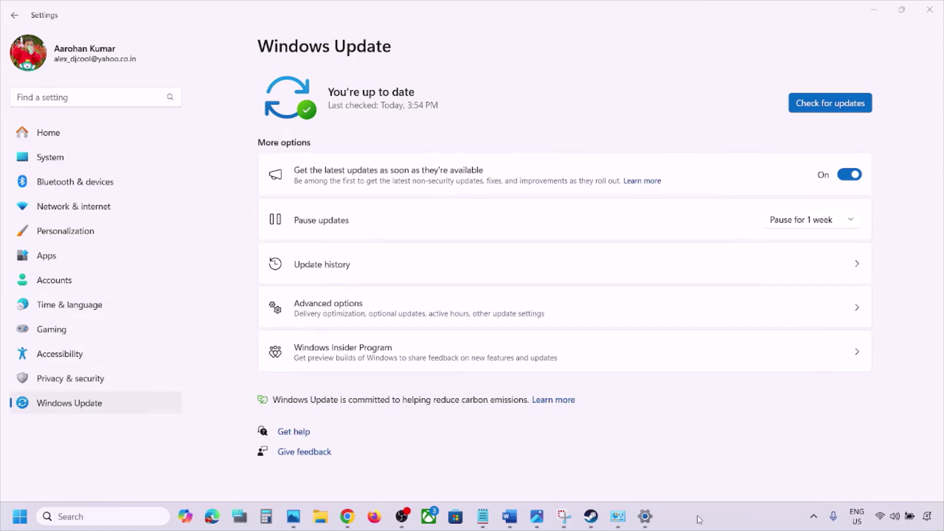